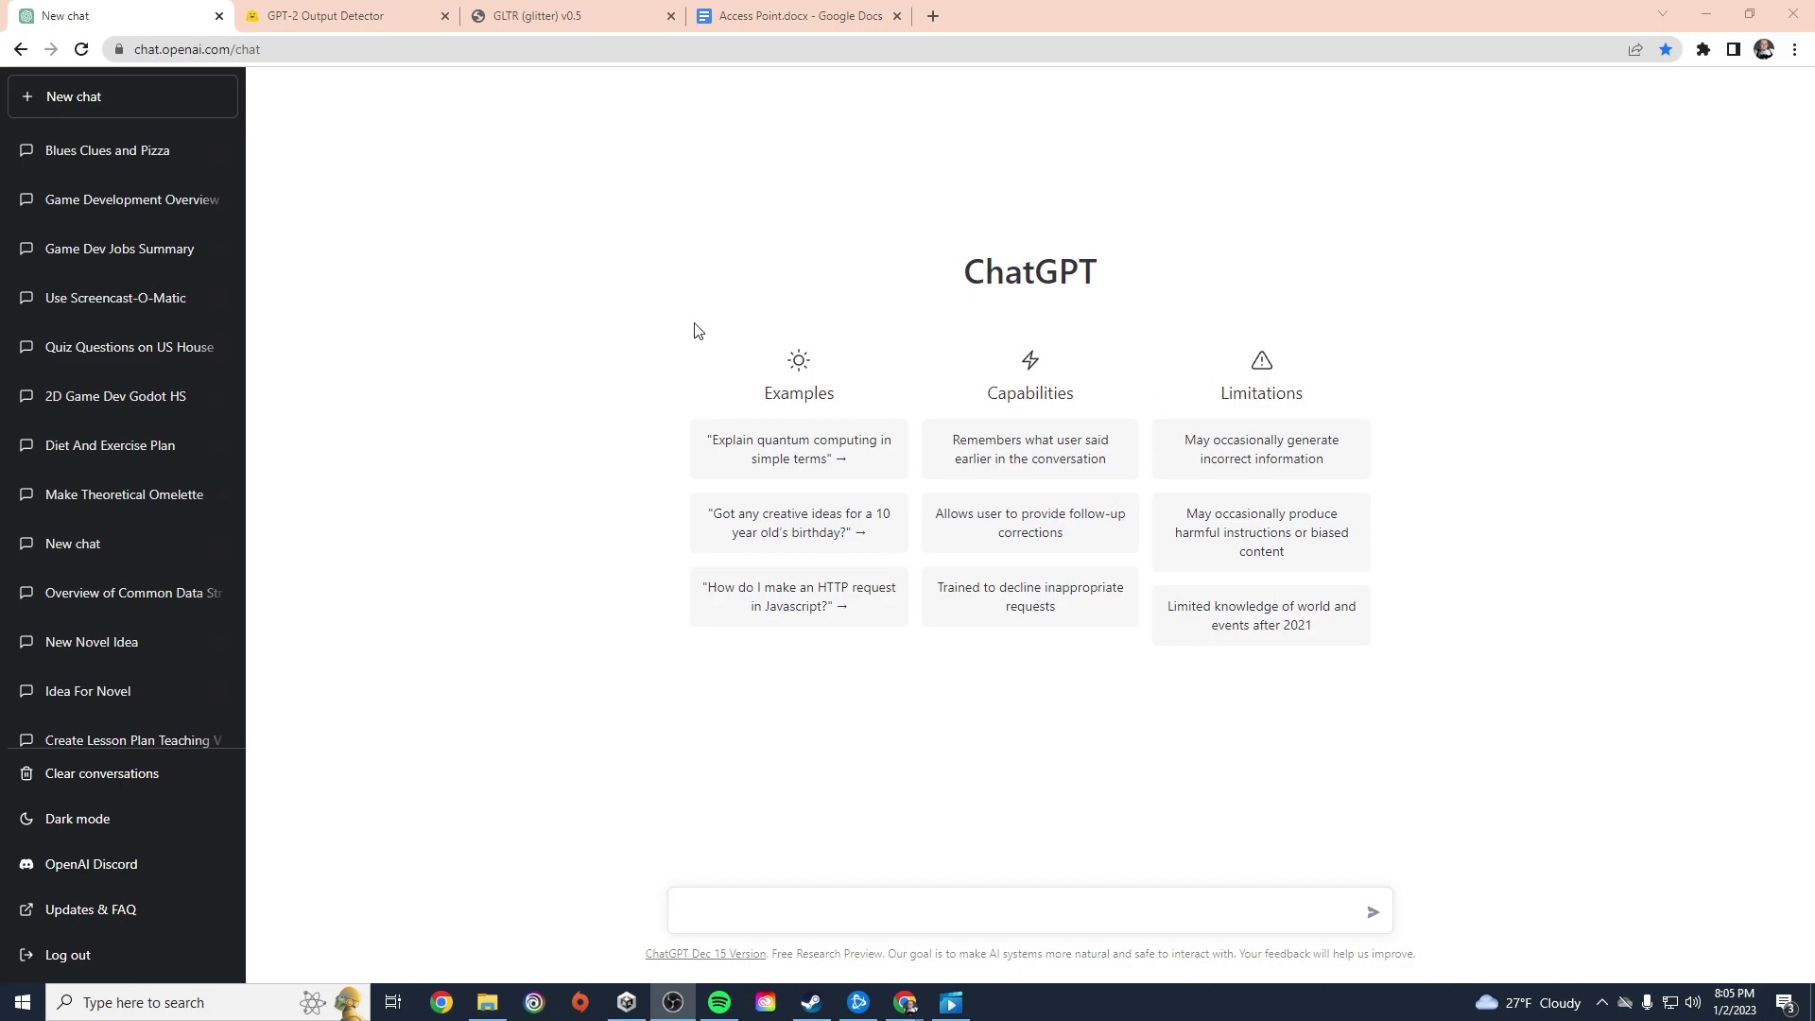
Step: Ask ChatGPT for a short story about the last man on earth with a working computer, then select the reply
click(527, 608)
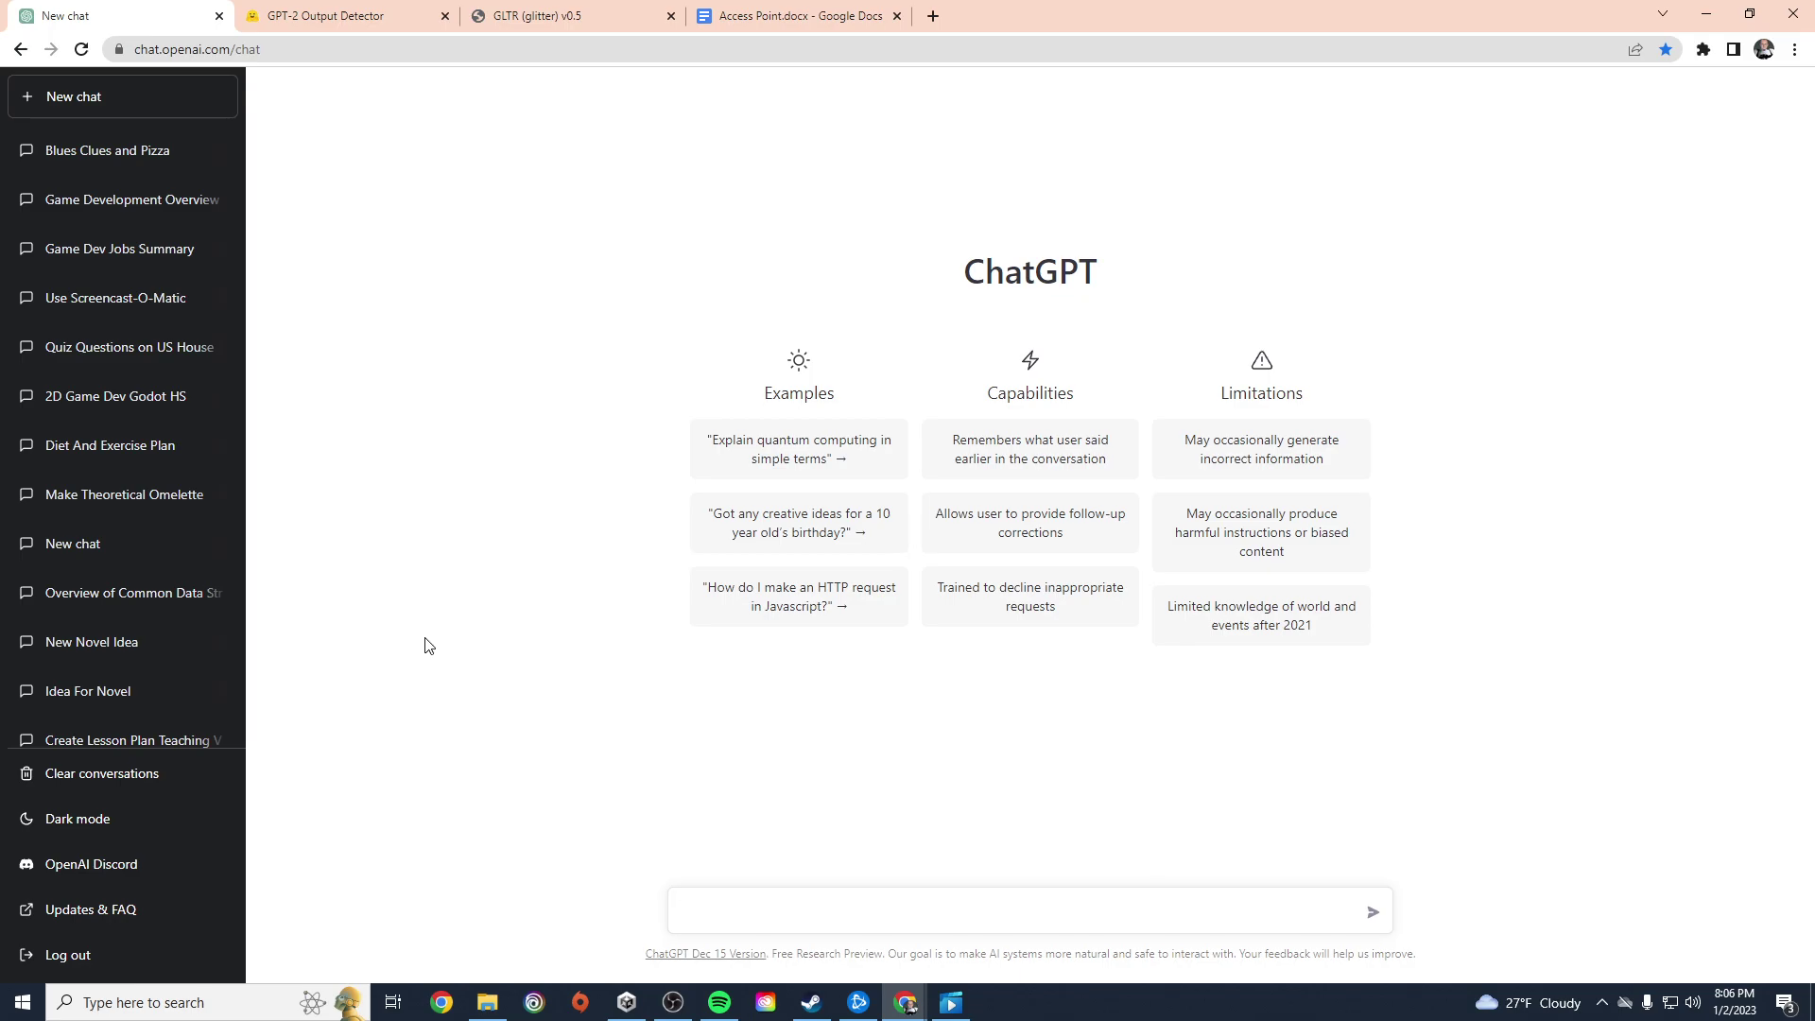
text(Write a short story about the last man )
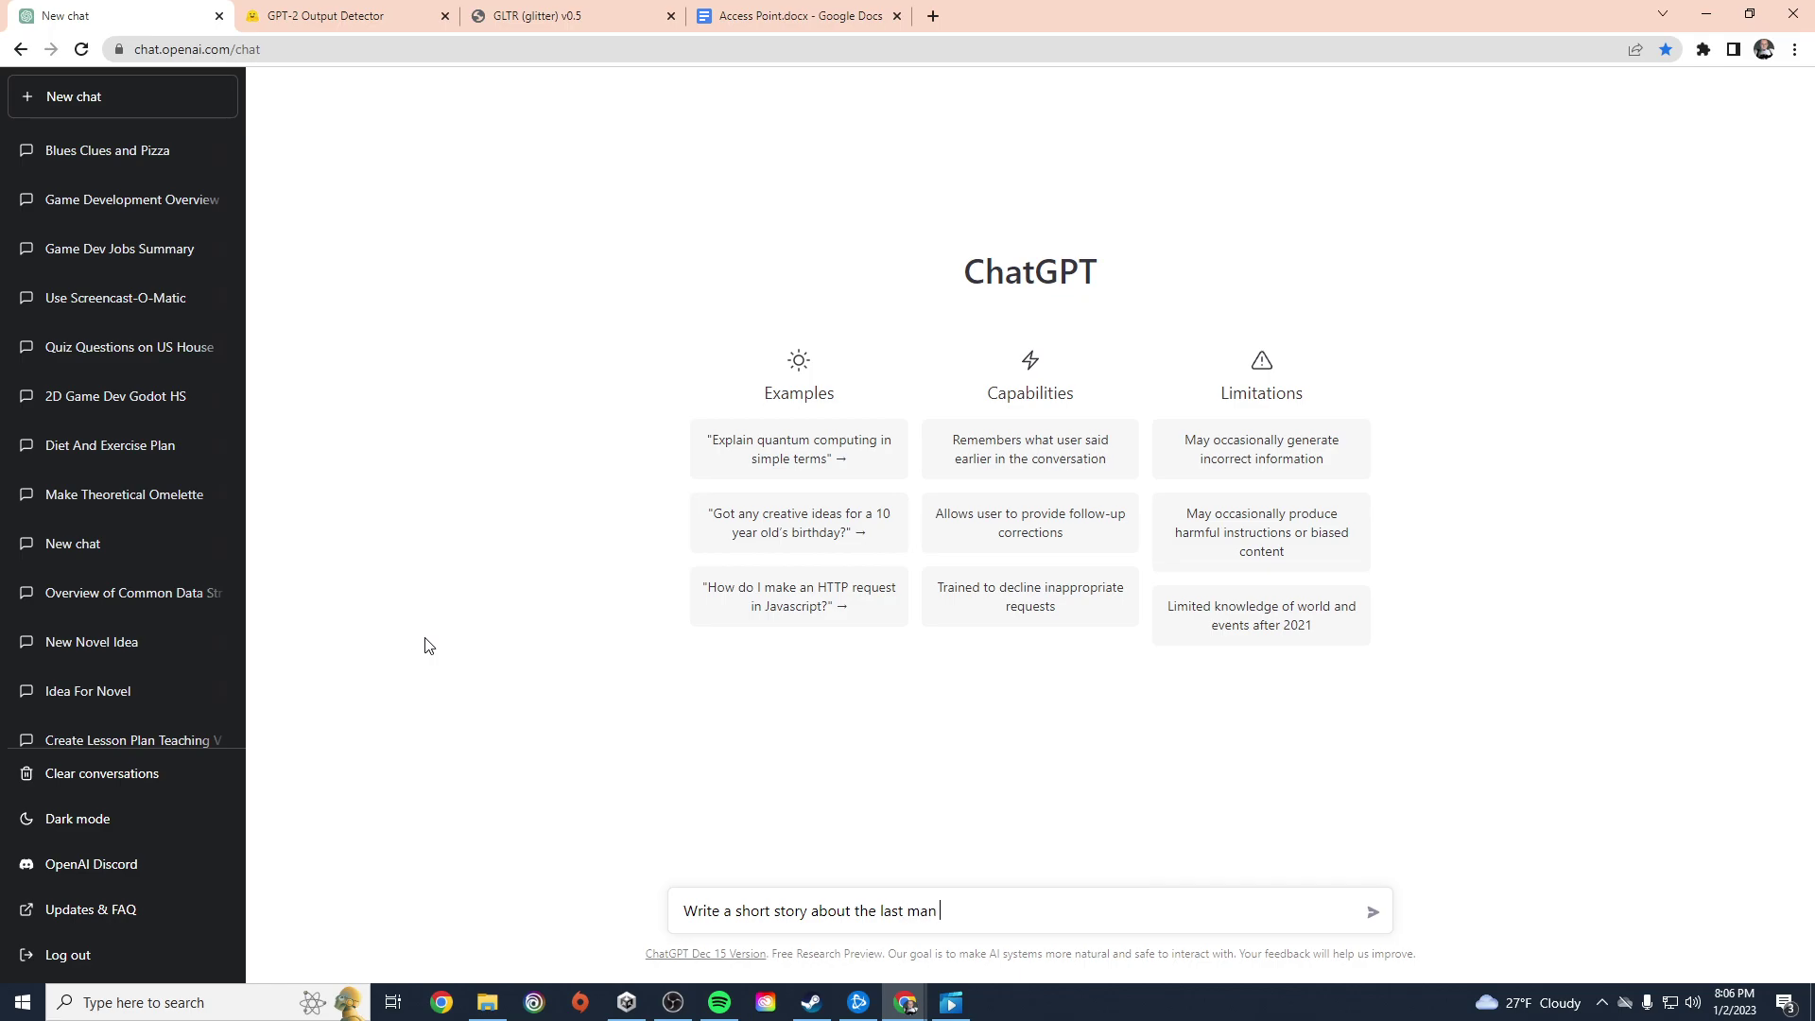
text(on earth with access to a working computer)
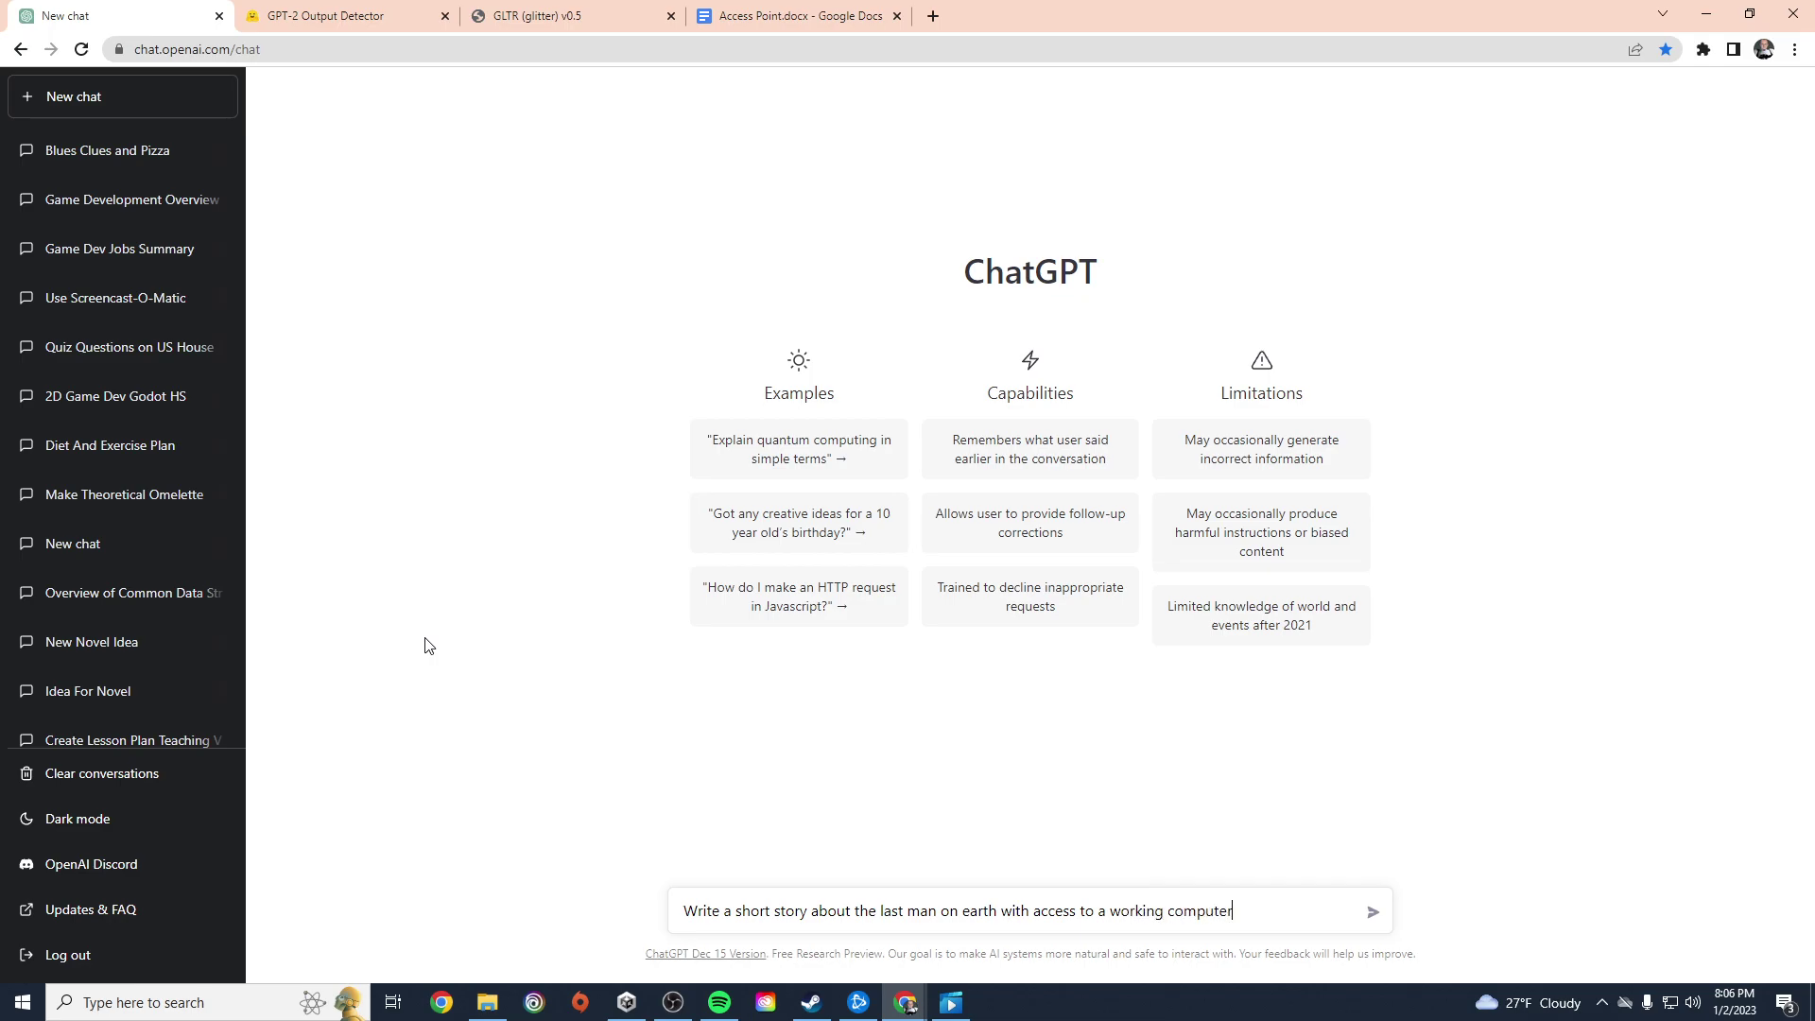
key(Return)
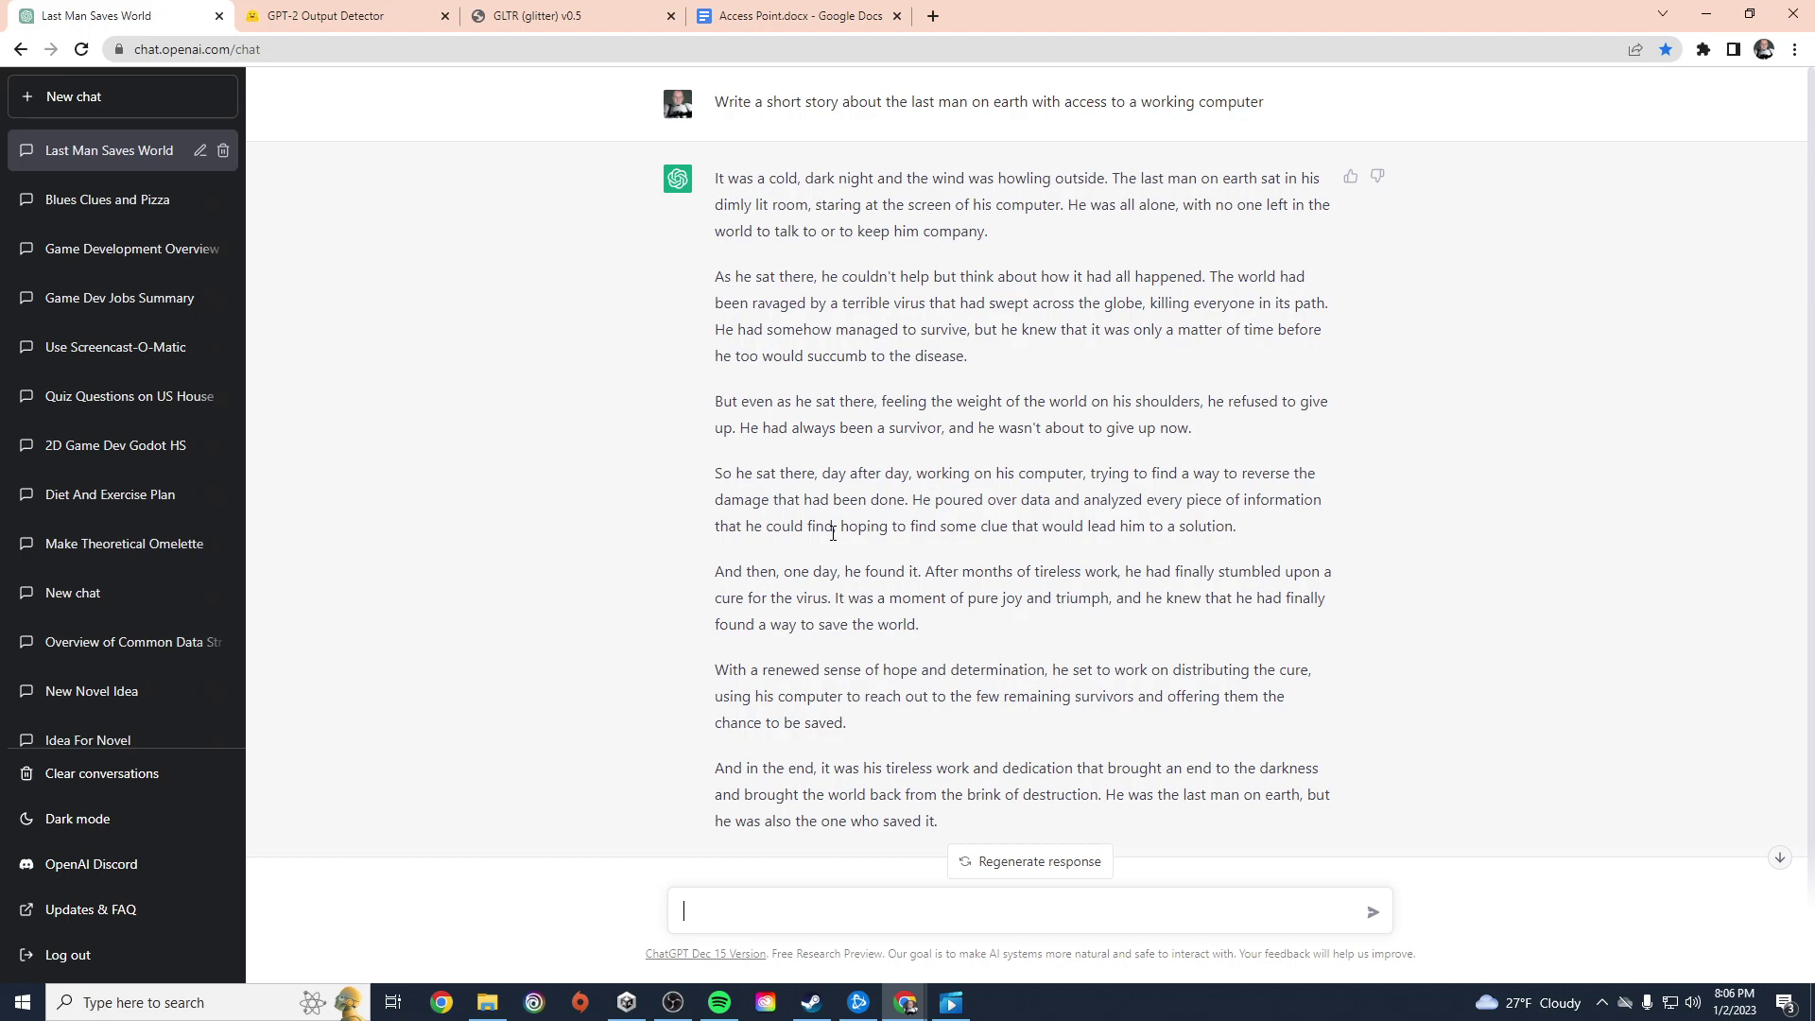
drag(972, 825, 700, 186)
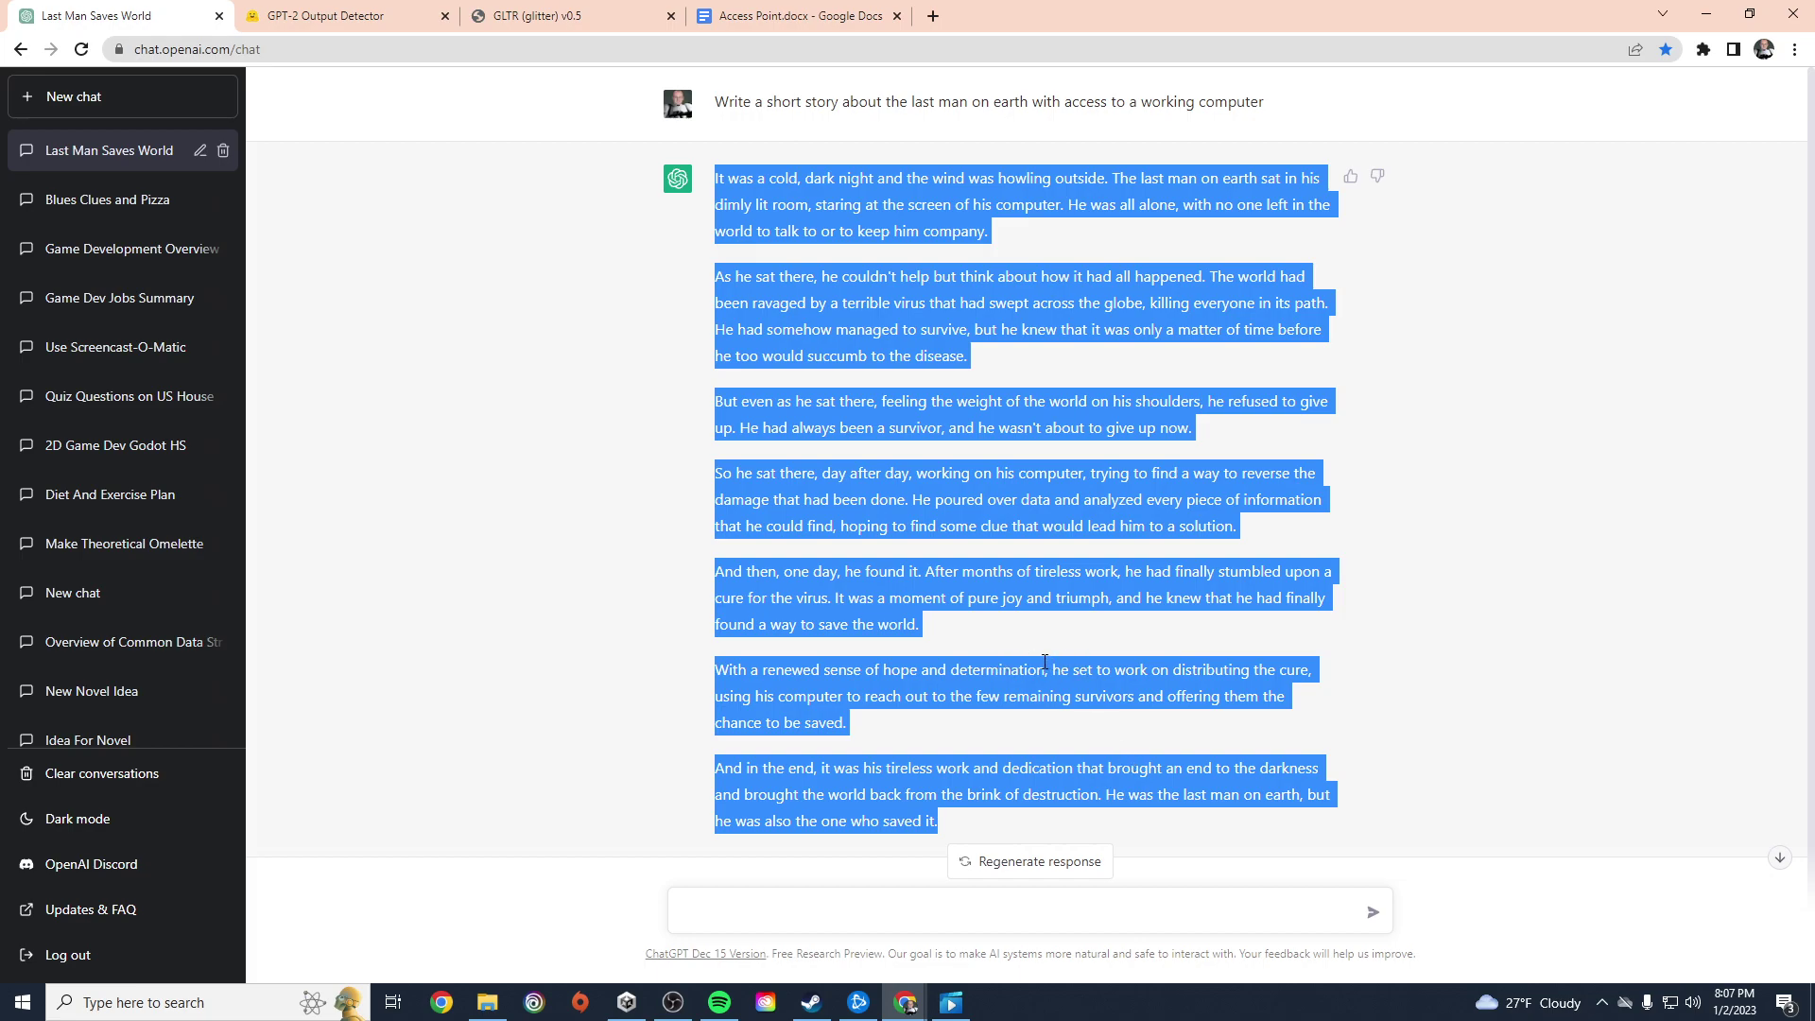
Step: Paste the ChatGPT story into GPT-2 Output Detector, read its 99.98% Fake score, then clear the box
click(318, 16)
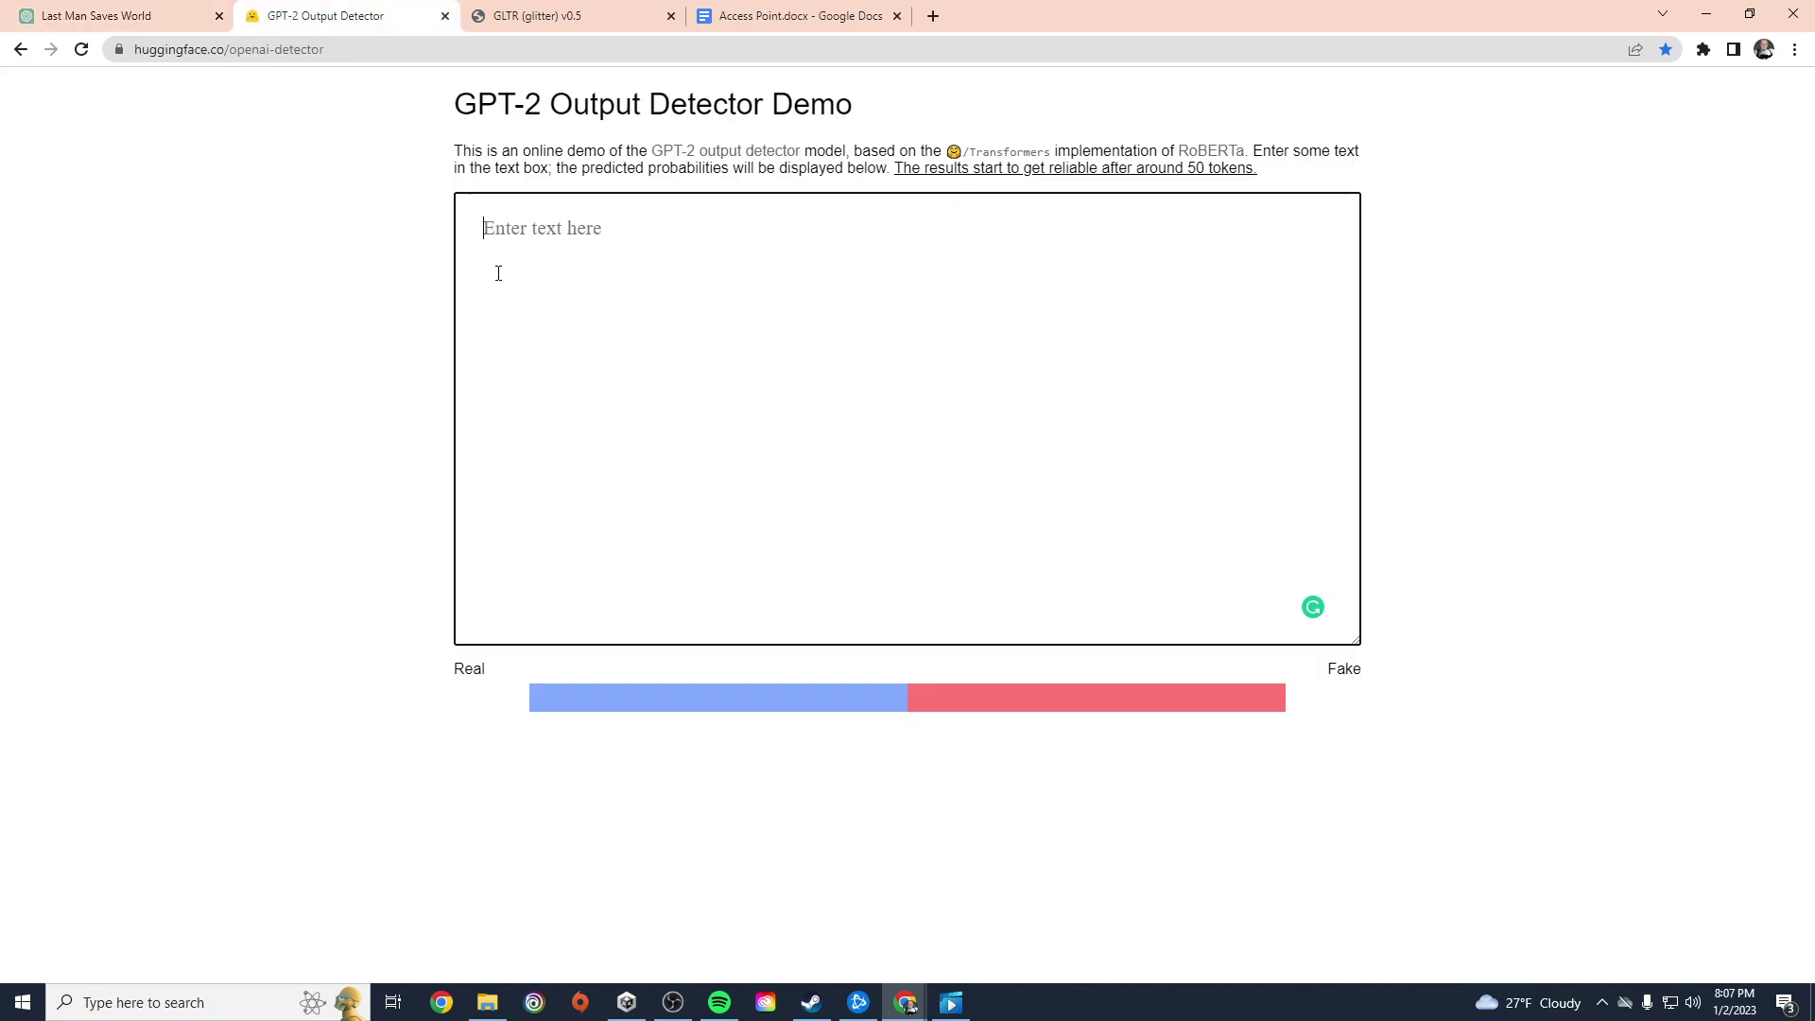
click(712, 501)
key(ctrl+v)
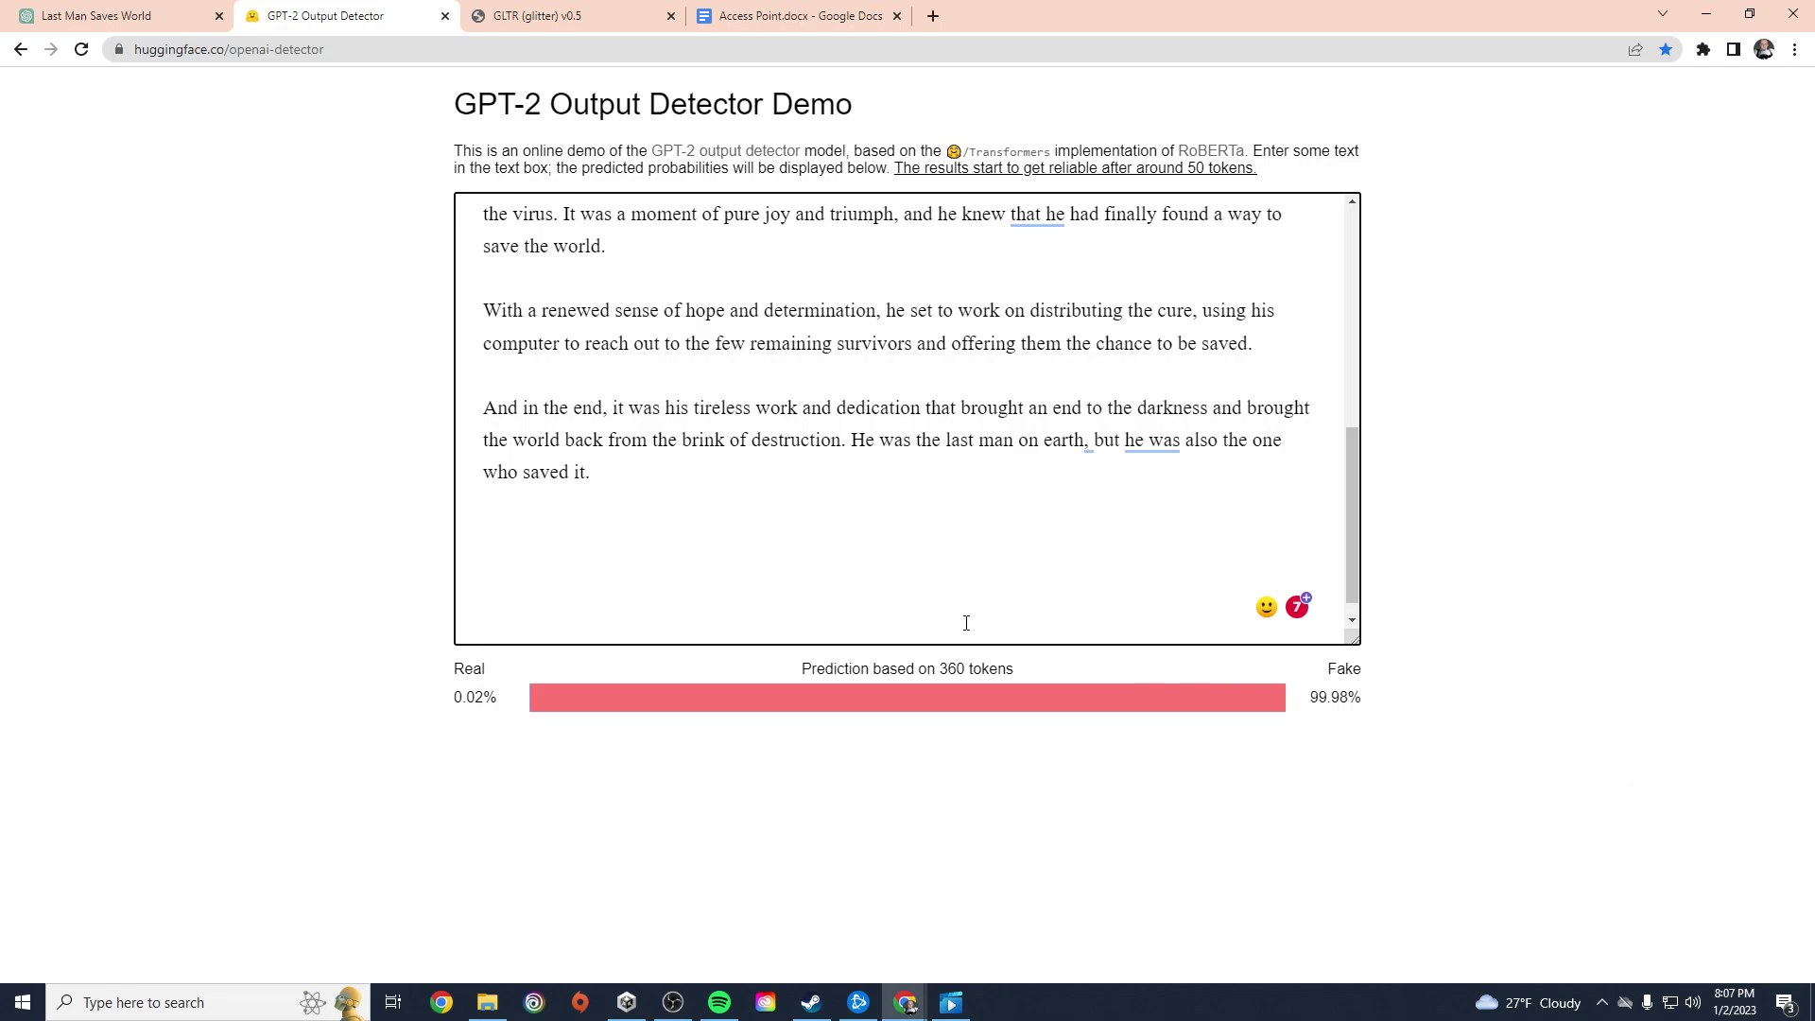
scroll(966, 623, up, 6)
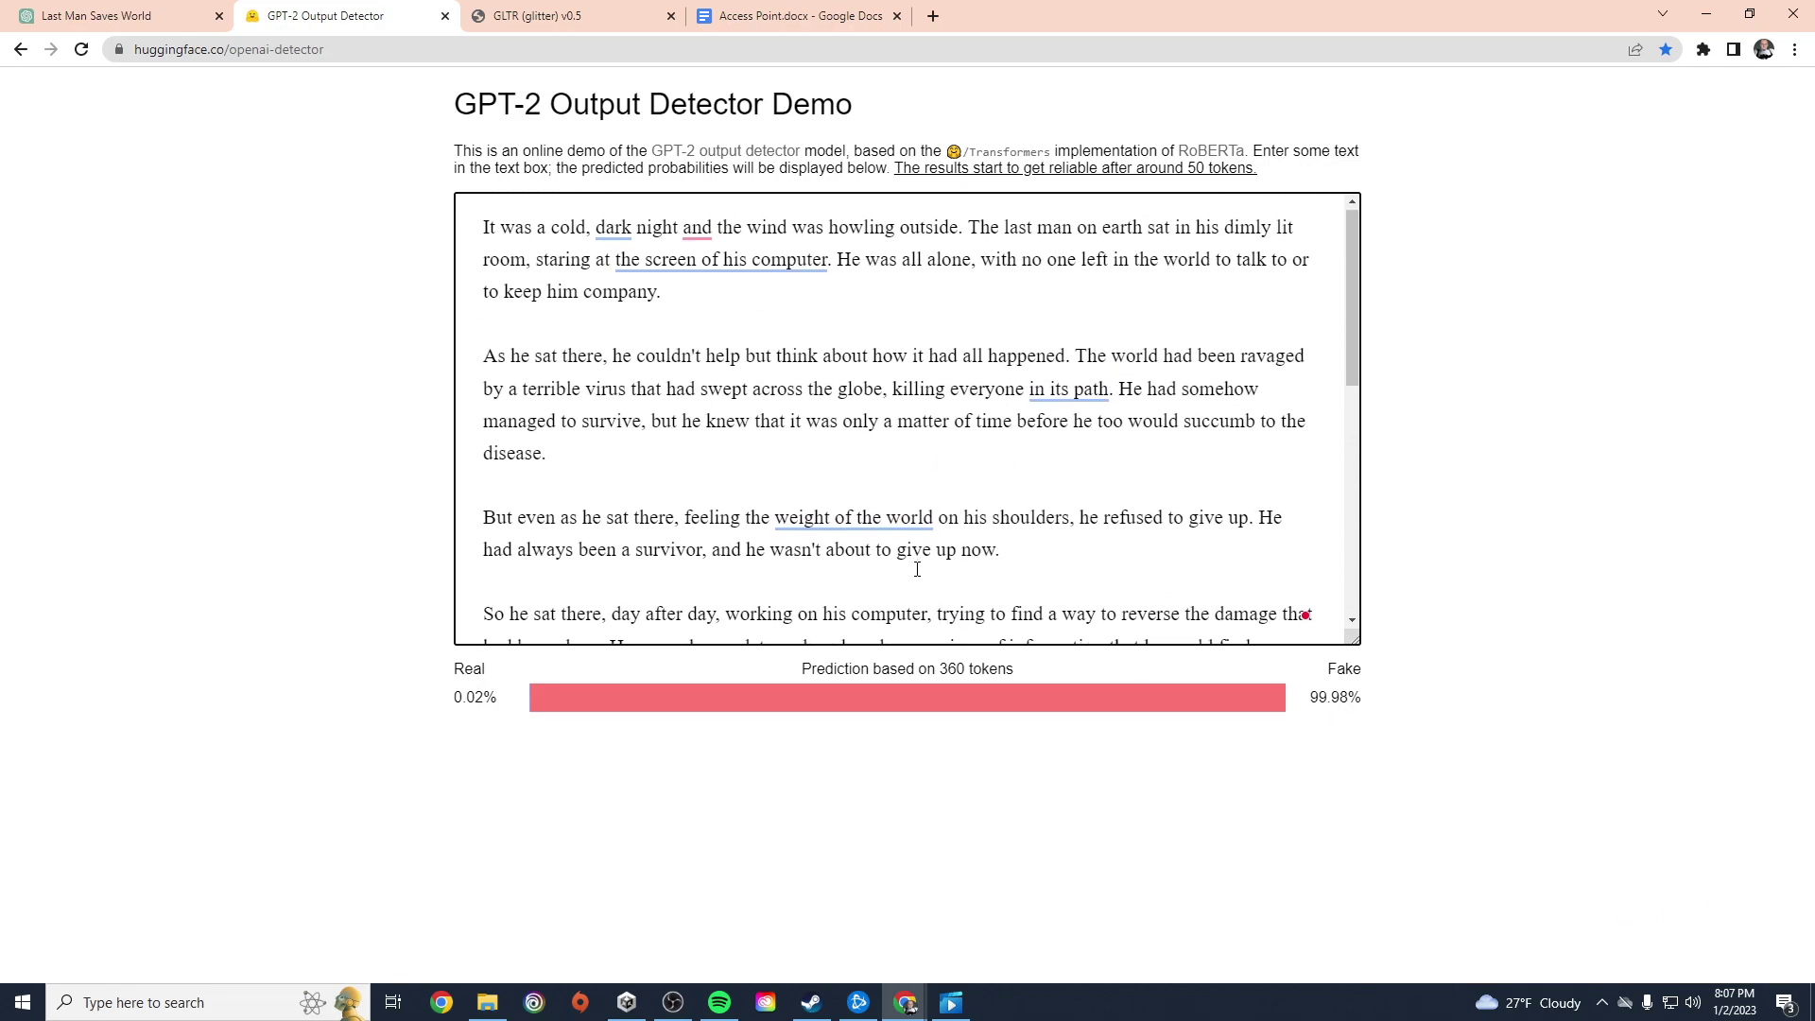
scroll(917, 569, down, 6)
scroll(922, 571, up, 6)
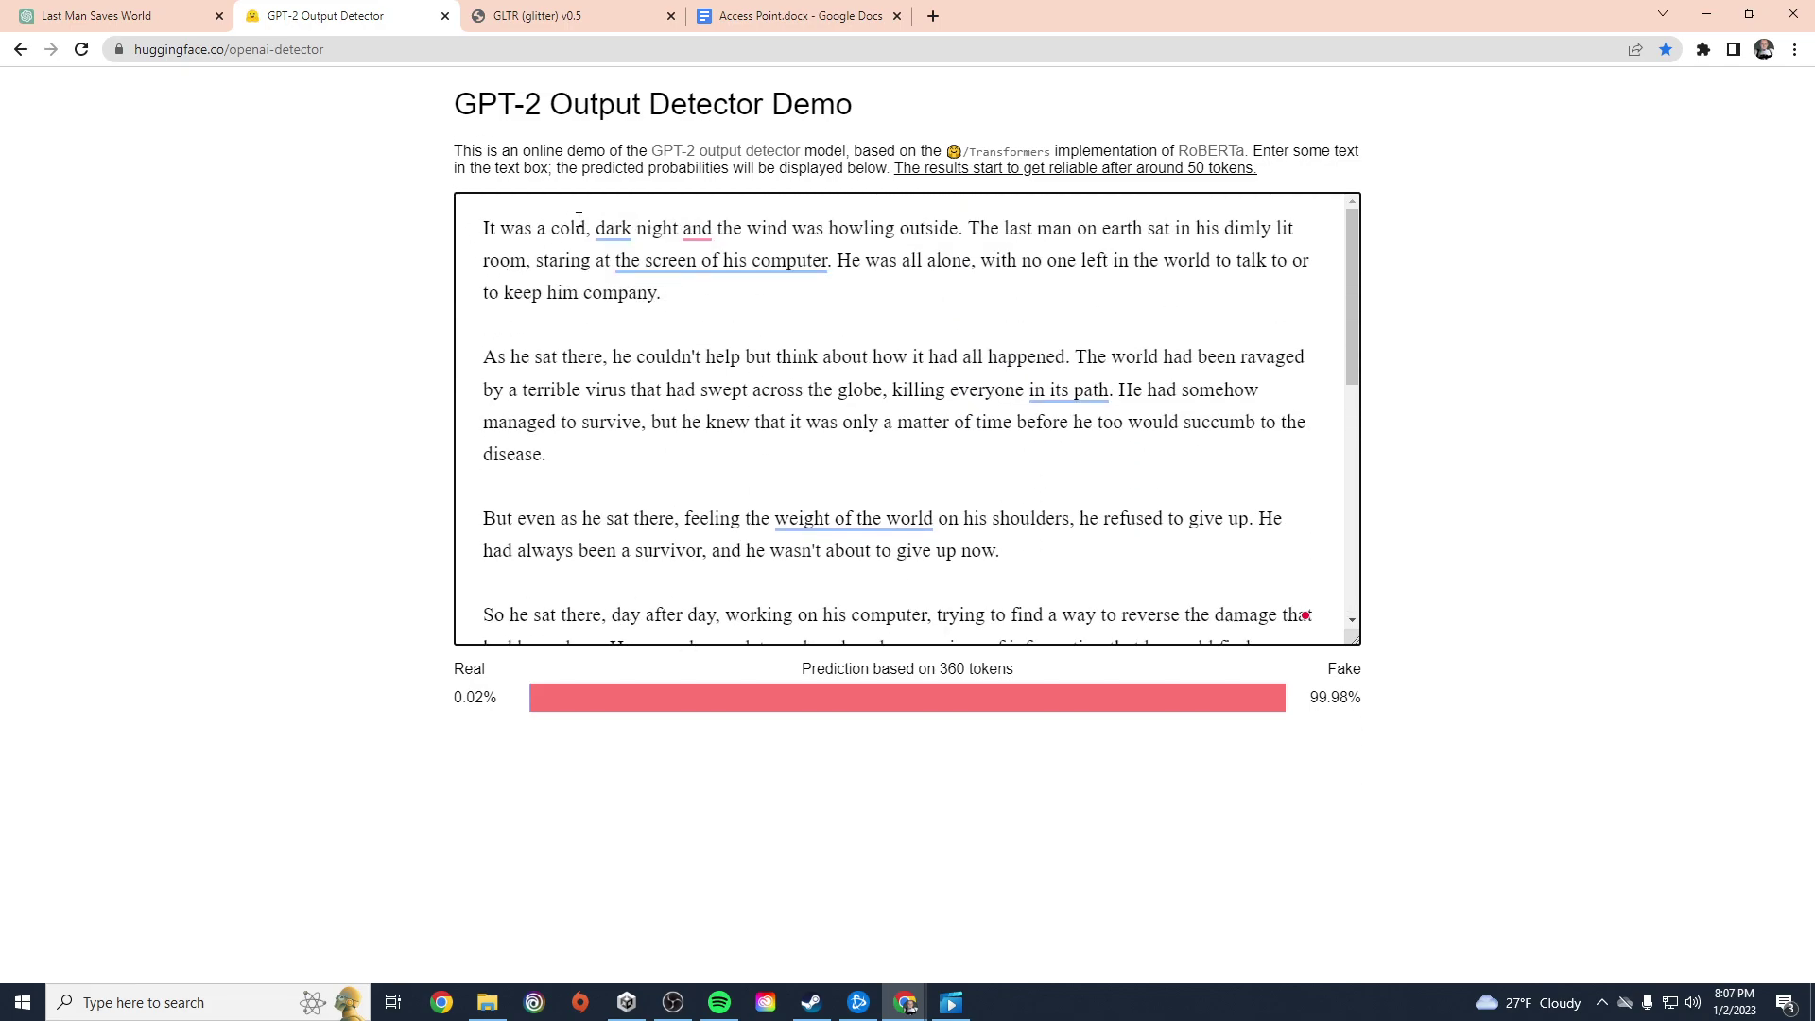
scroll(605, 426, down, 6)
key(ctrl+a)
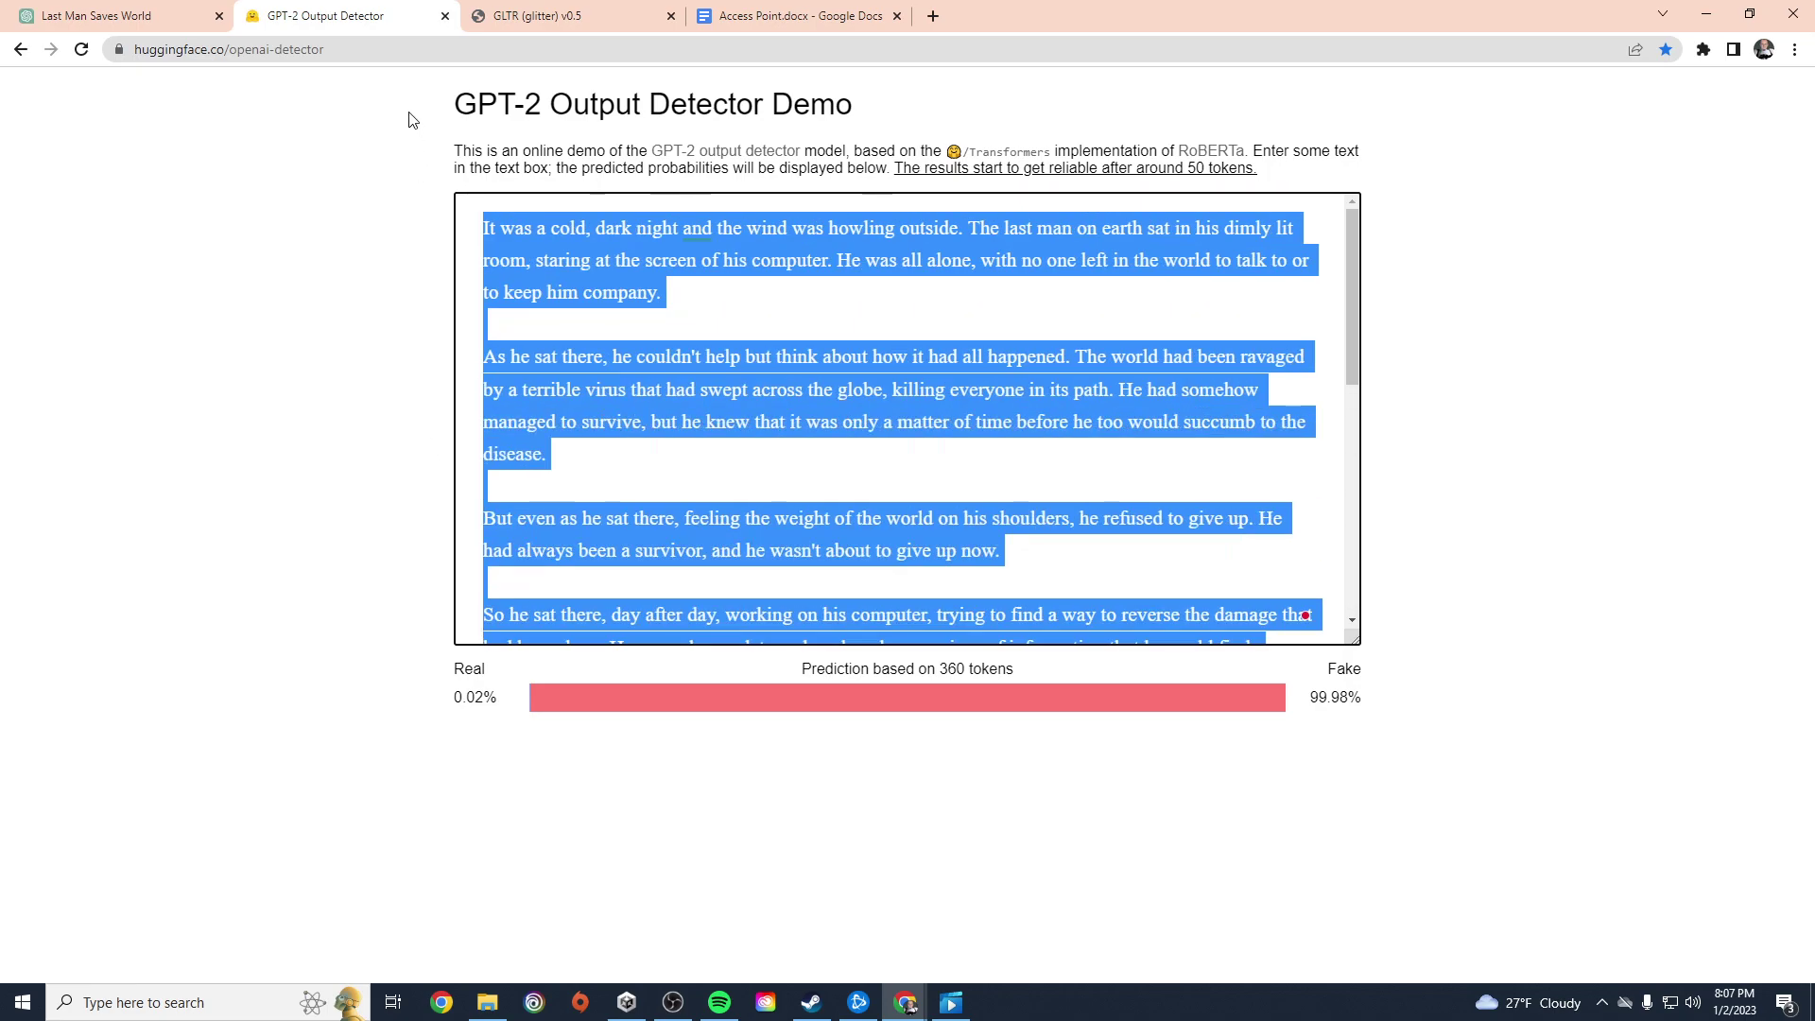
key(BackSpace)
Step: Select the Chapter 1 opening from '5…6…7…' in Access Point.docx, then return to the detector's text box
click(793, 26)
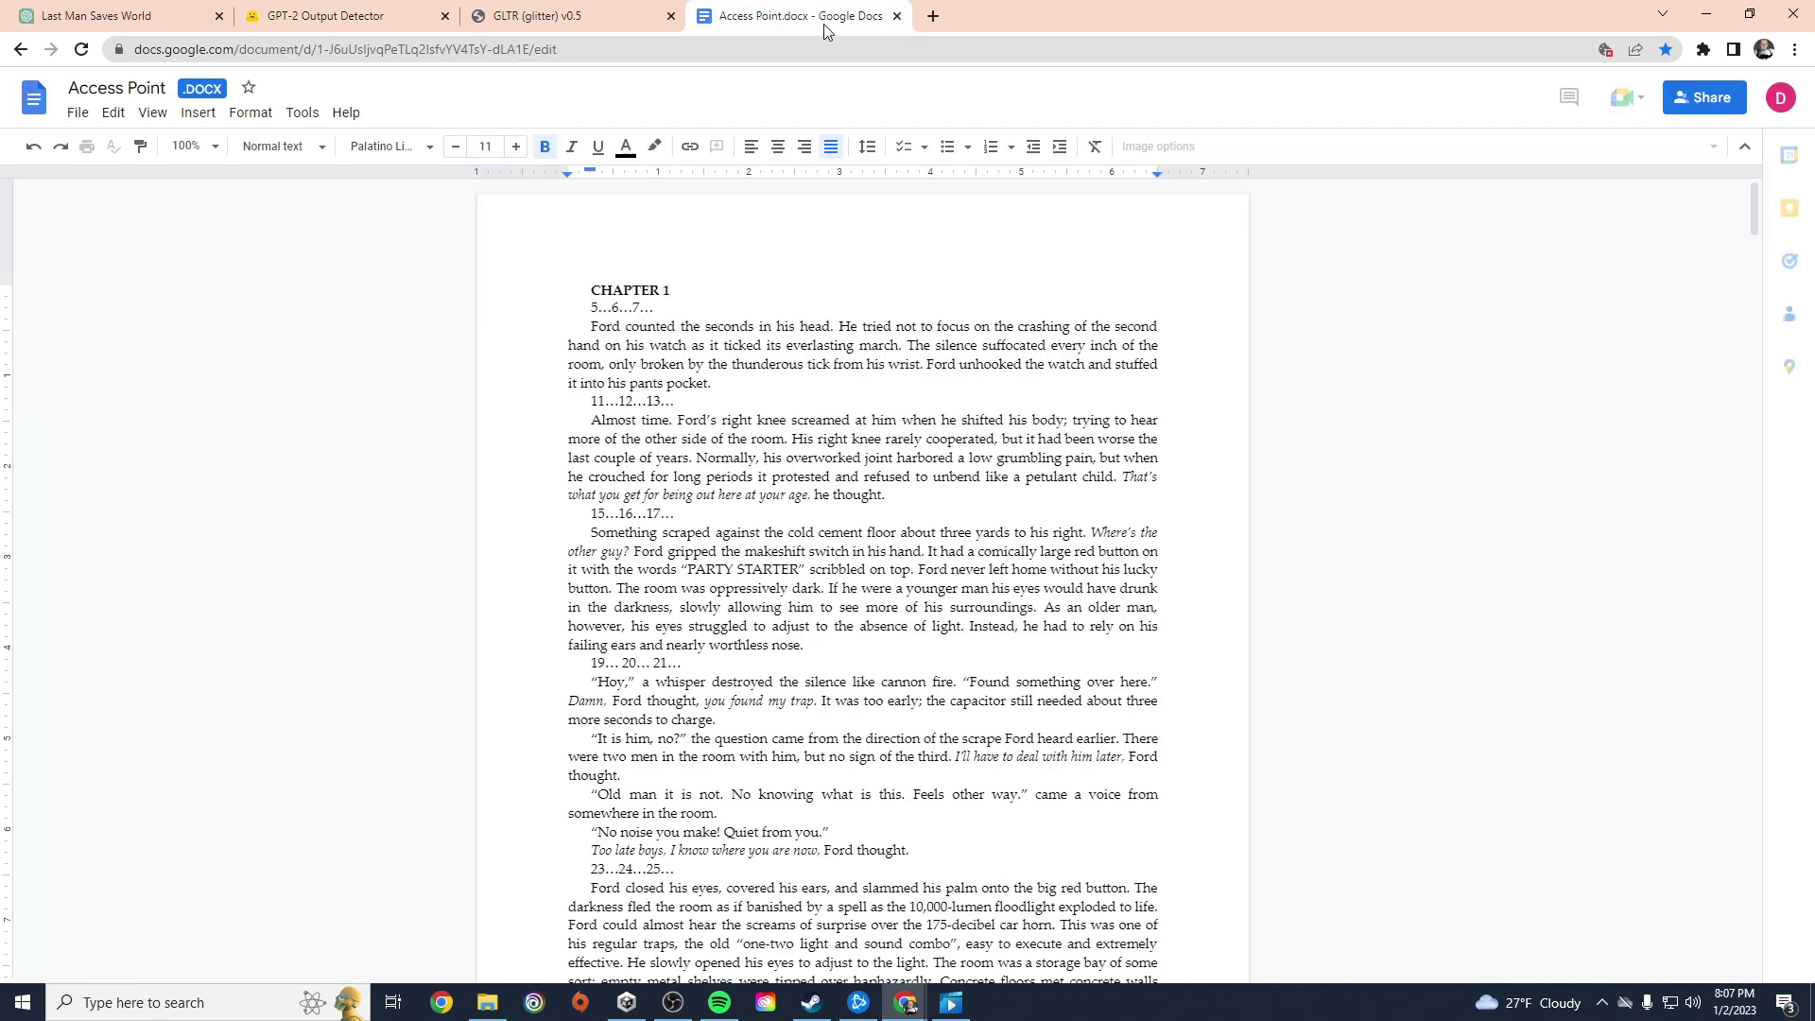
click(1104, 339)
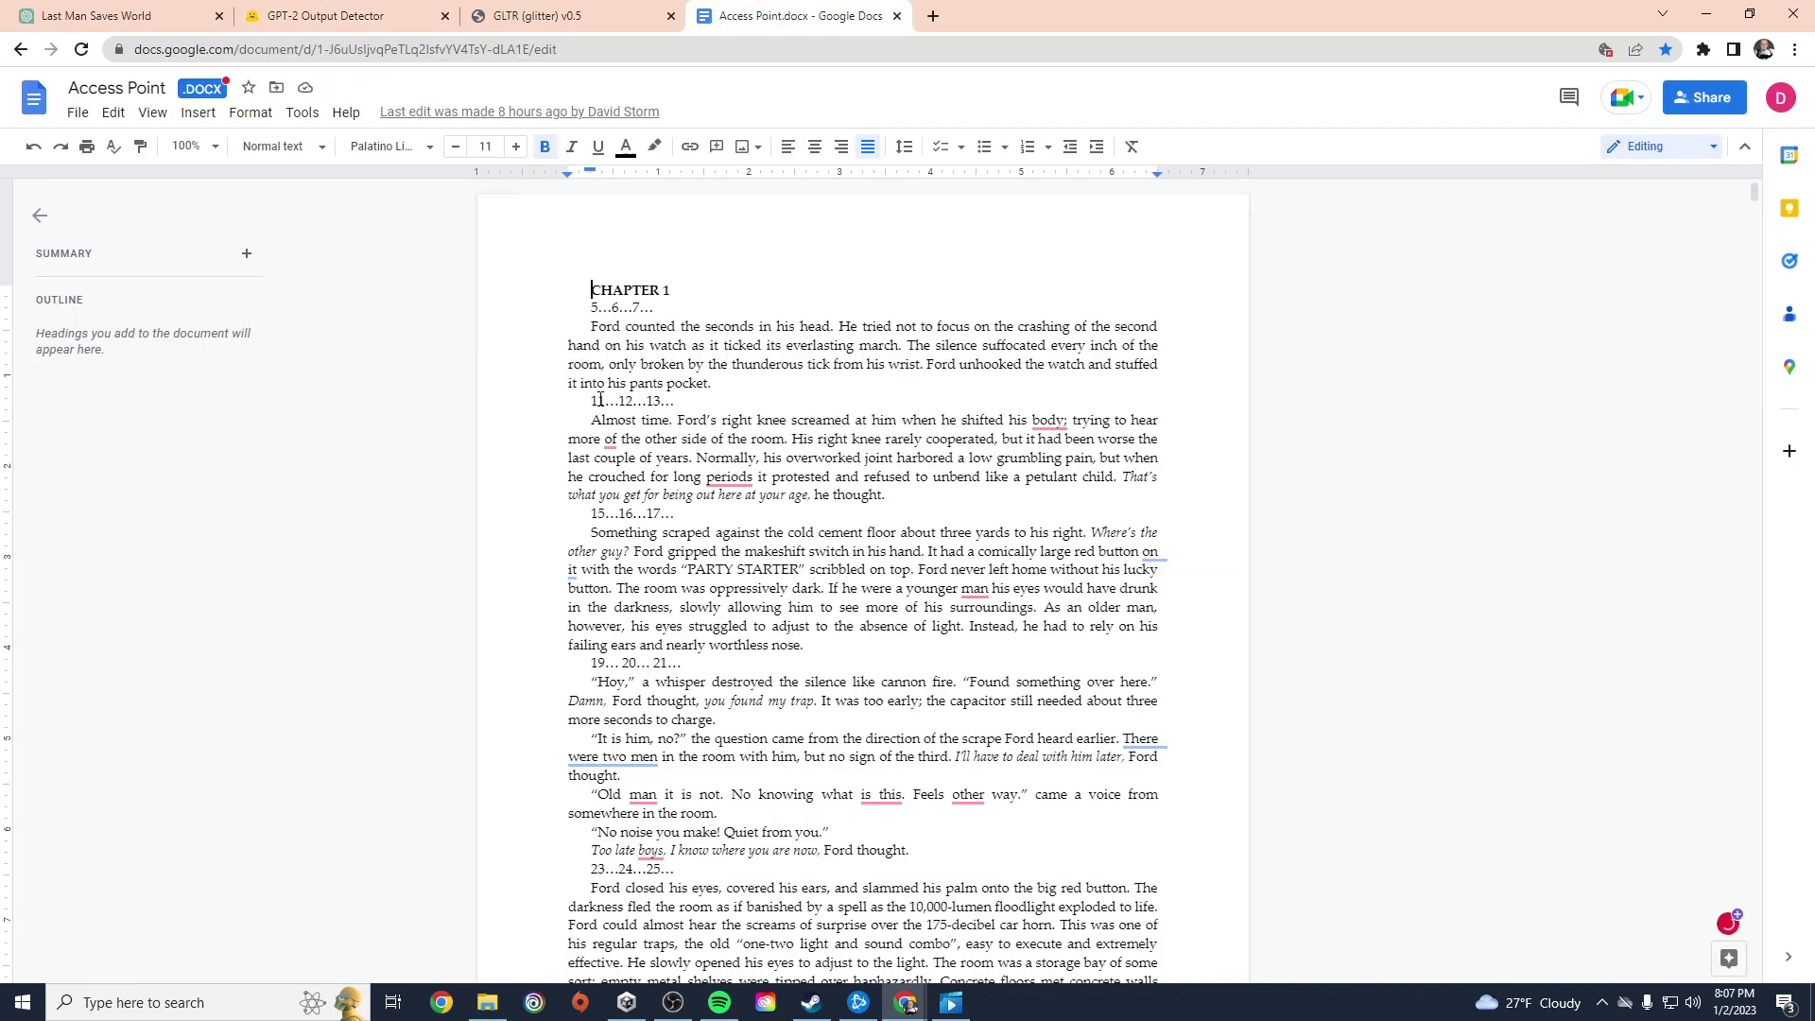
drag(592, 307, 1154, 829)
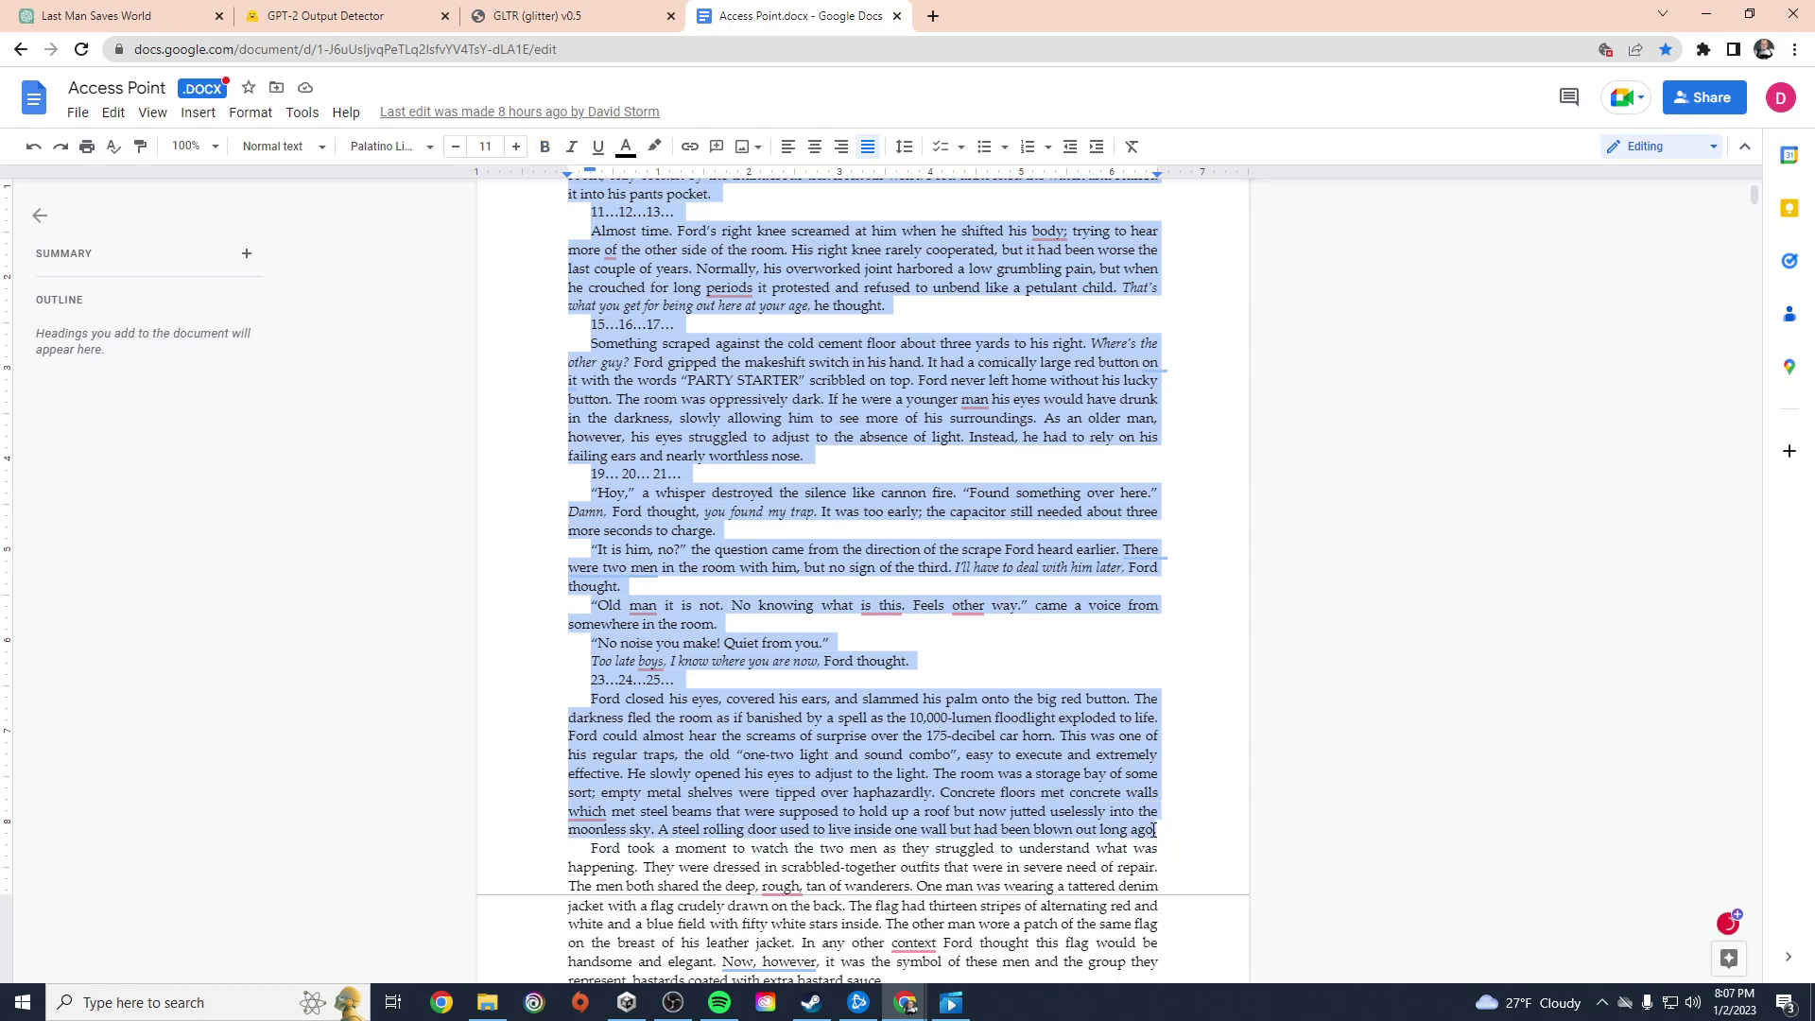
click(322, 15)
click(720, 300)
Step: Paste the Access Point excerpt into the detector, note its 99.98% Real rating, then delete it
key(ctrl+v)
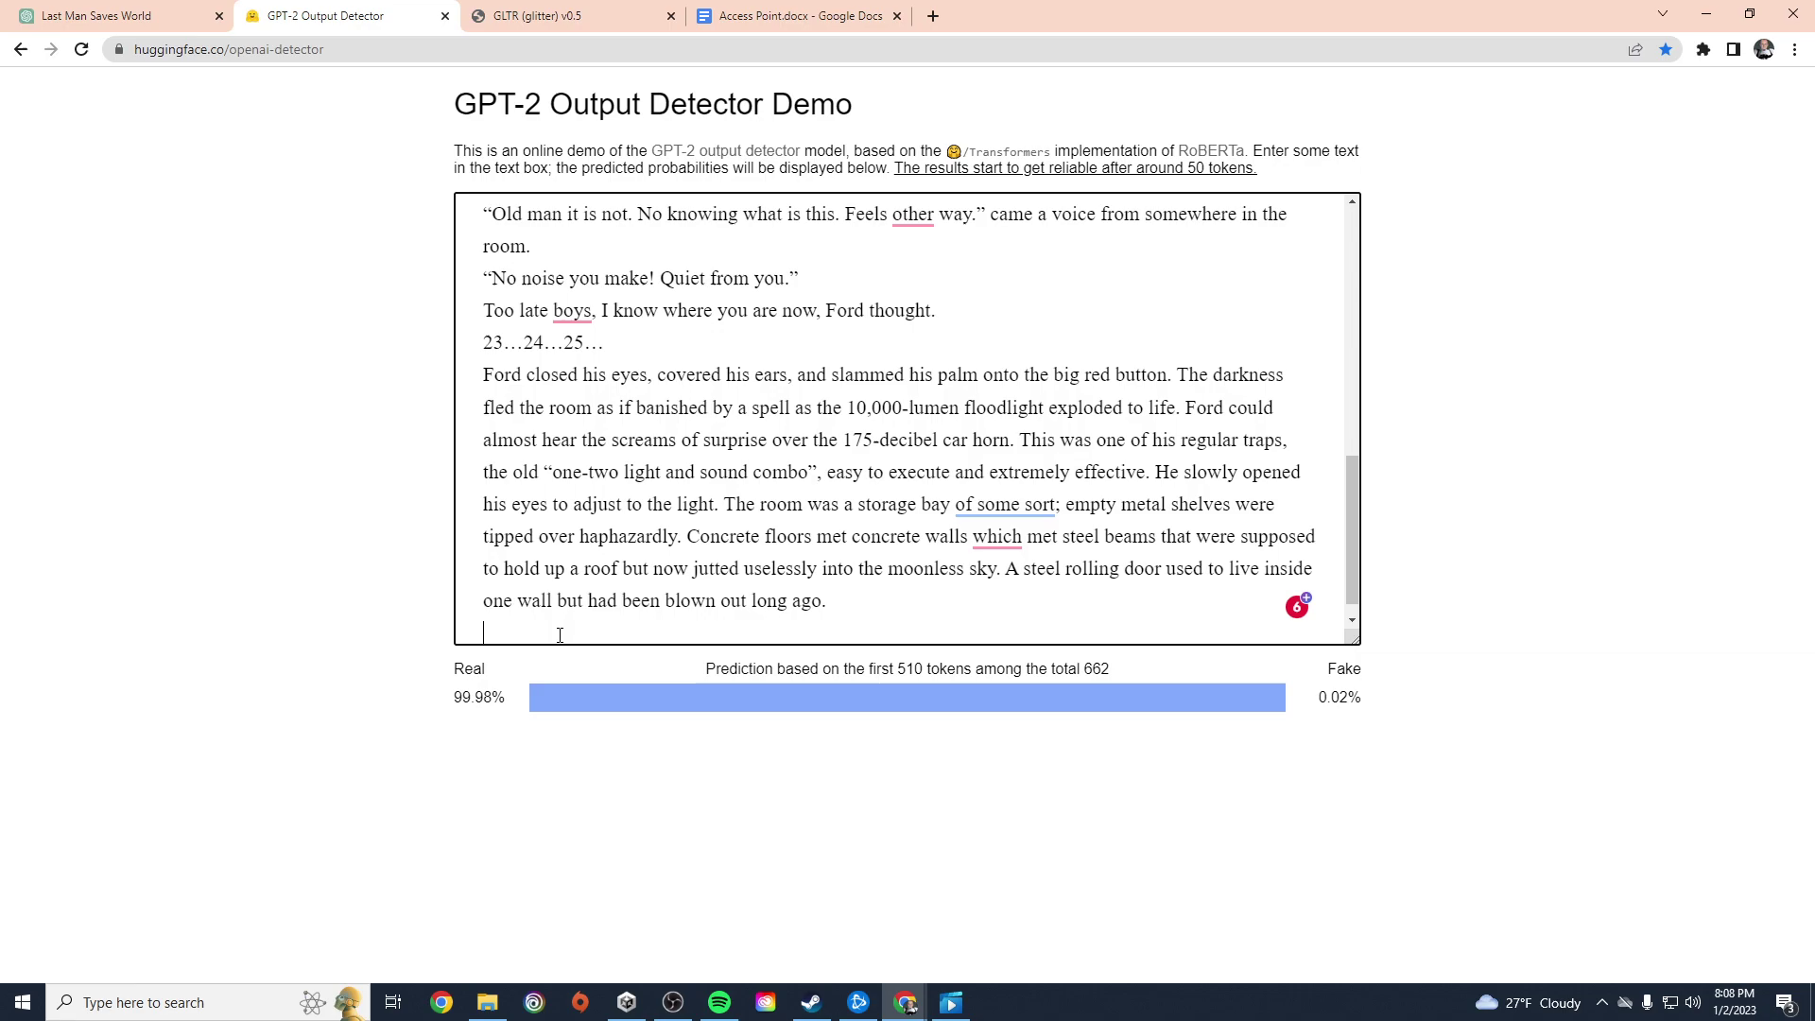
drag(559, 634, 393, 174)
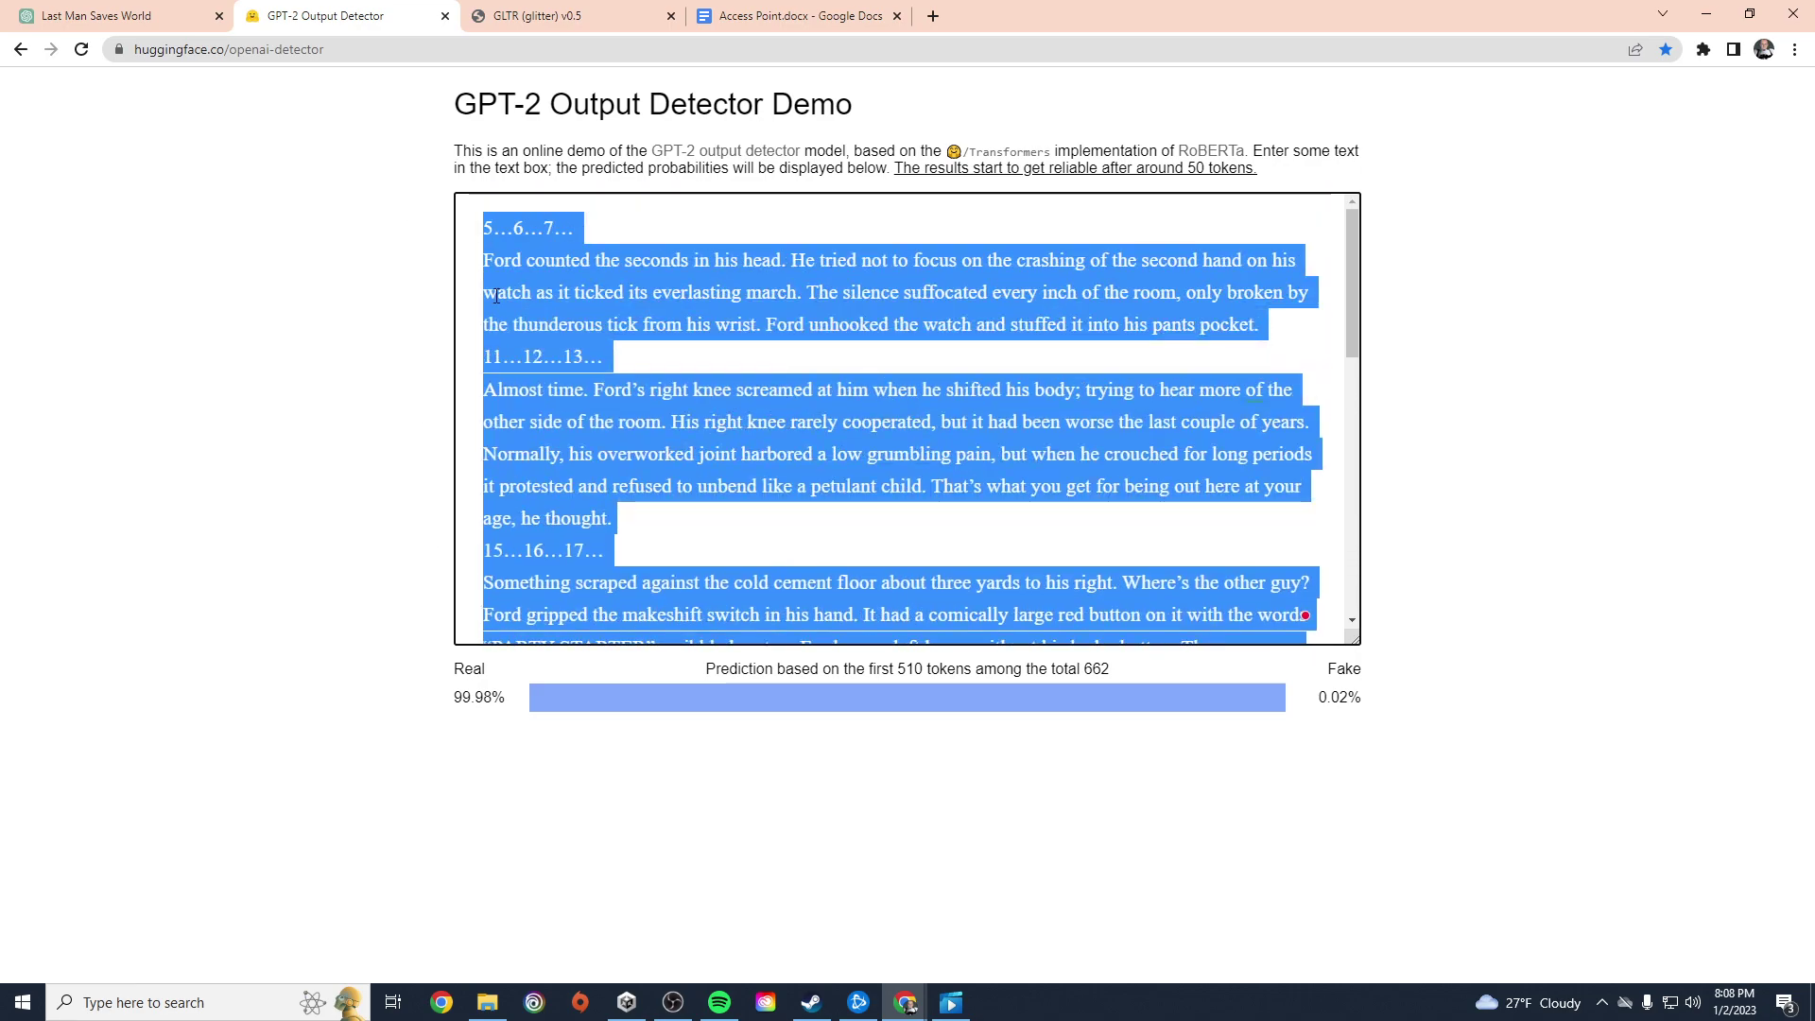
key(BackSpace)
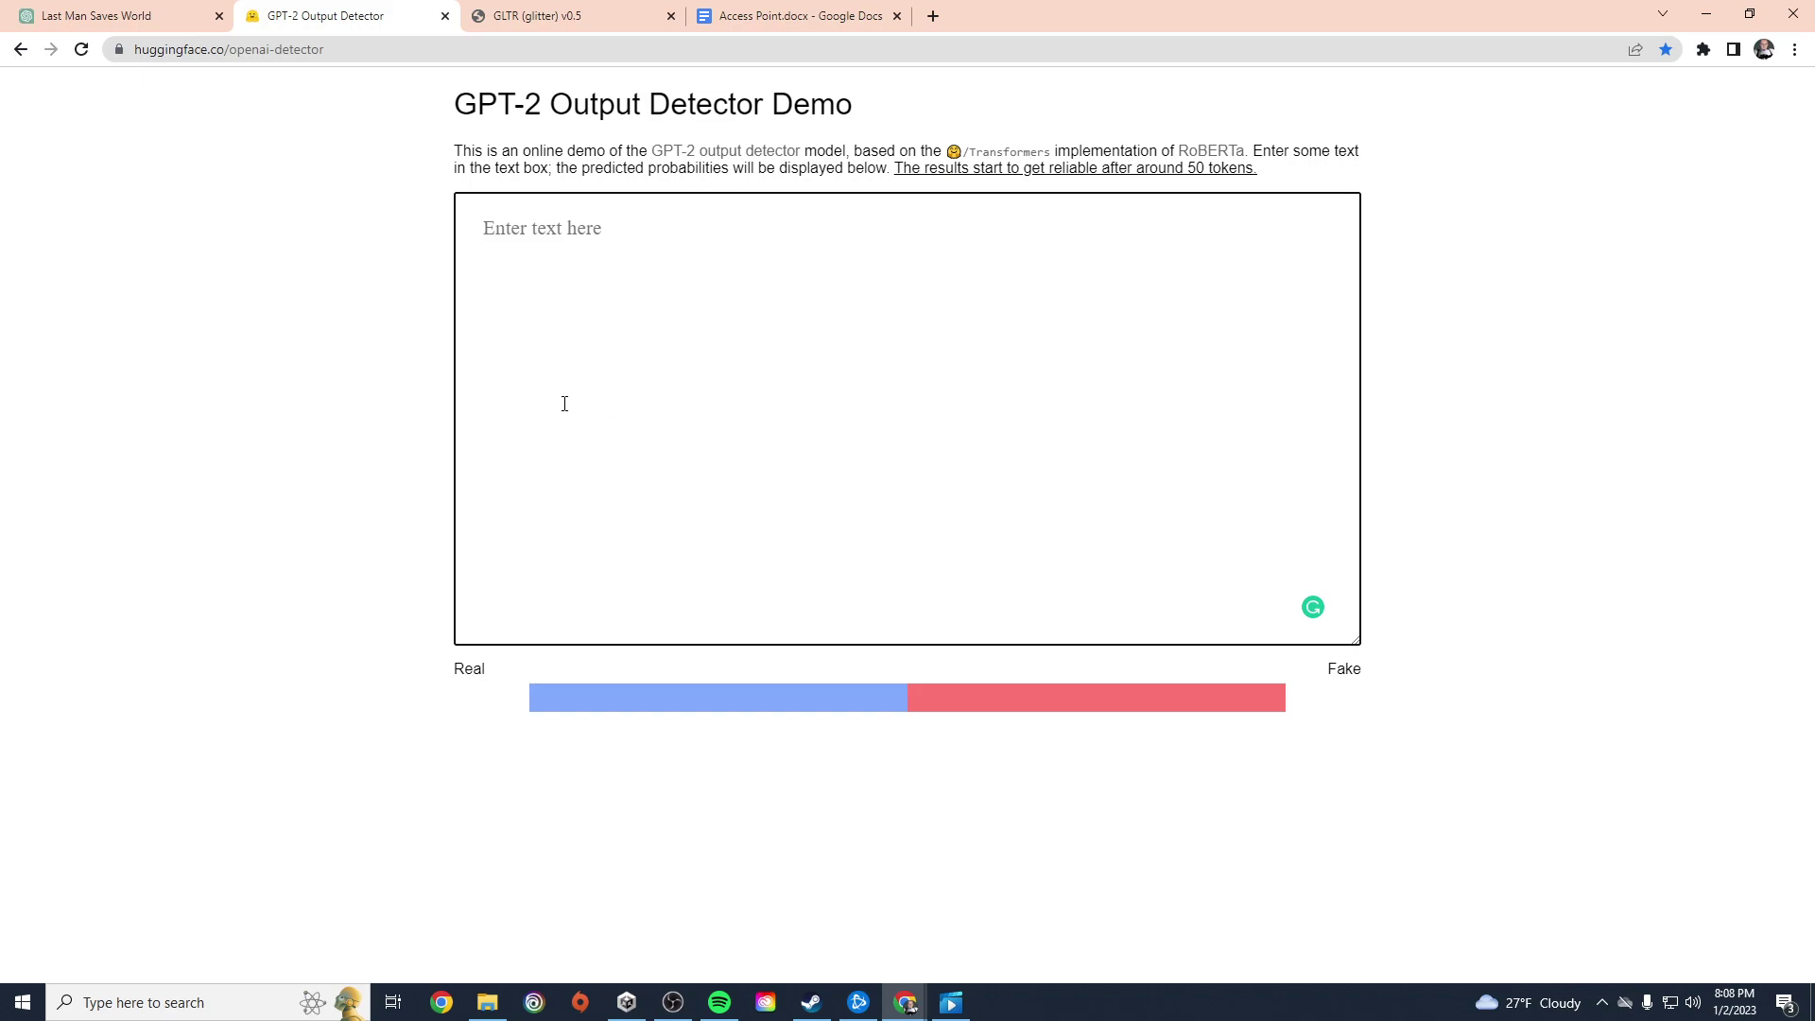
Step: Read through GLTR's intro on green, yellow, red and violet word-ranking colours, highlighting key sentences
click(558, 19)
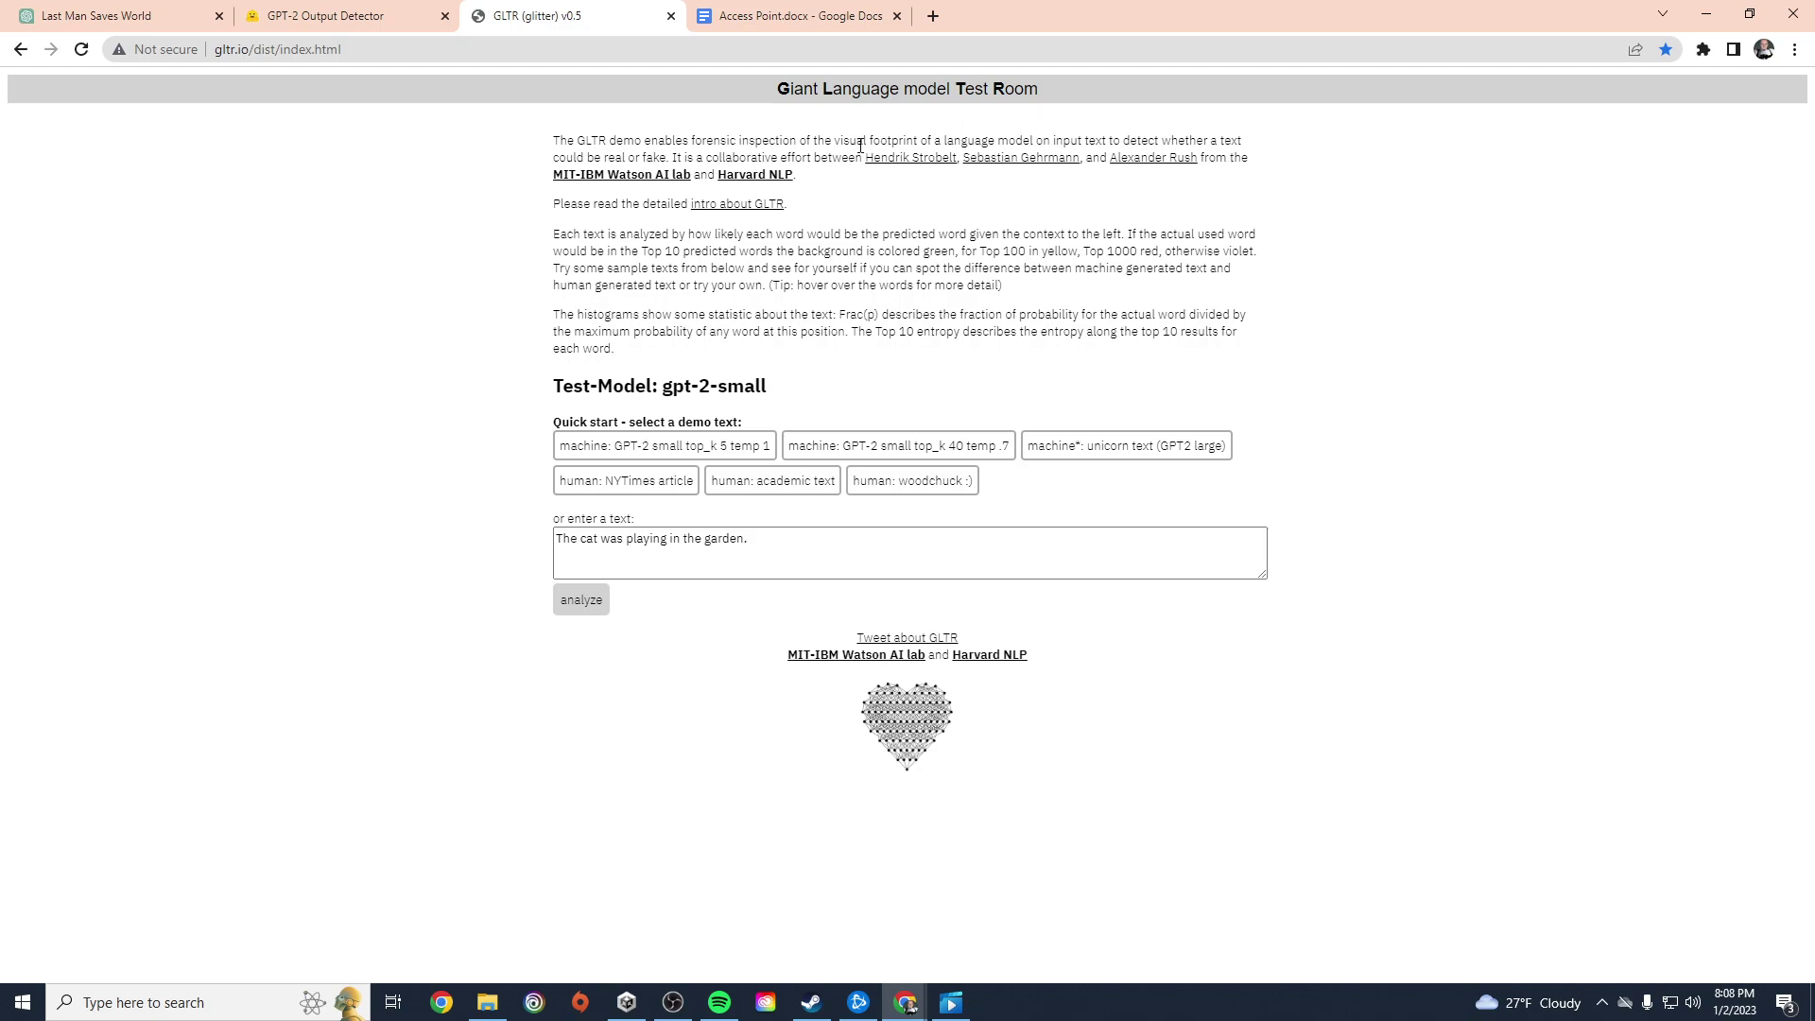
drag(858, 161, 1210, 157)
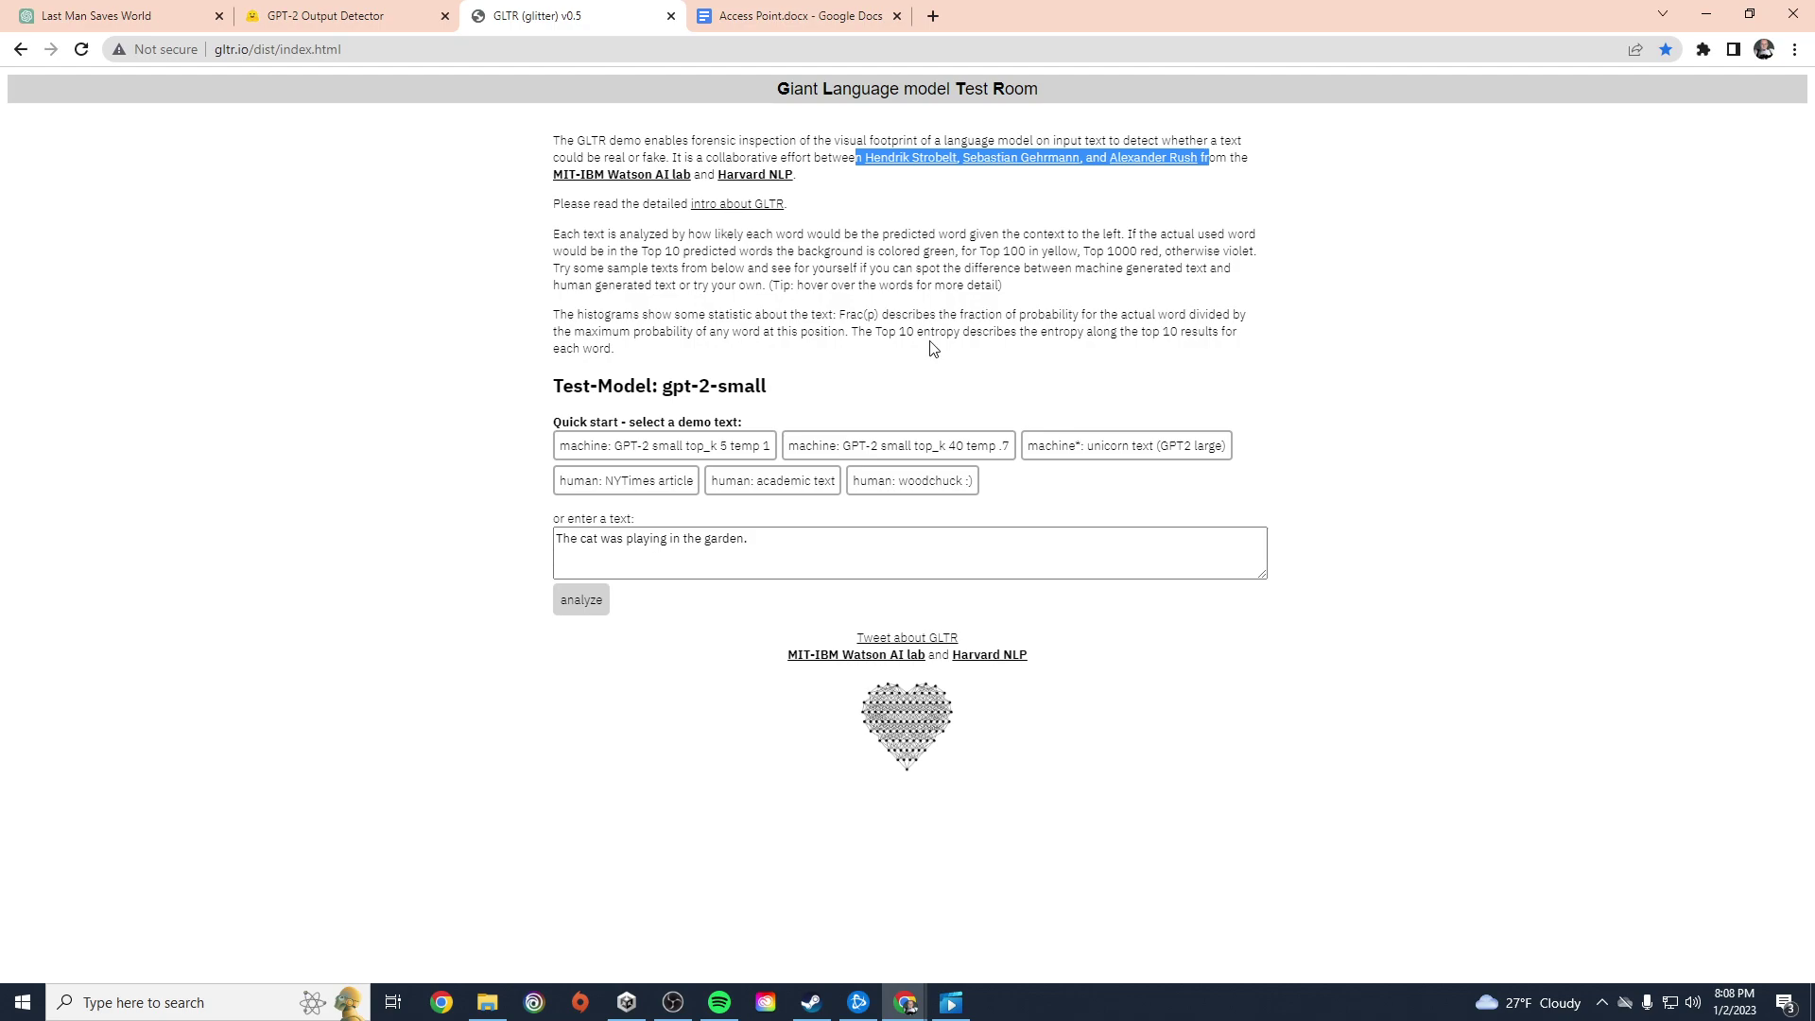
click(1002, 210)
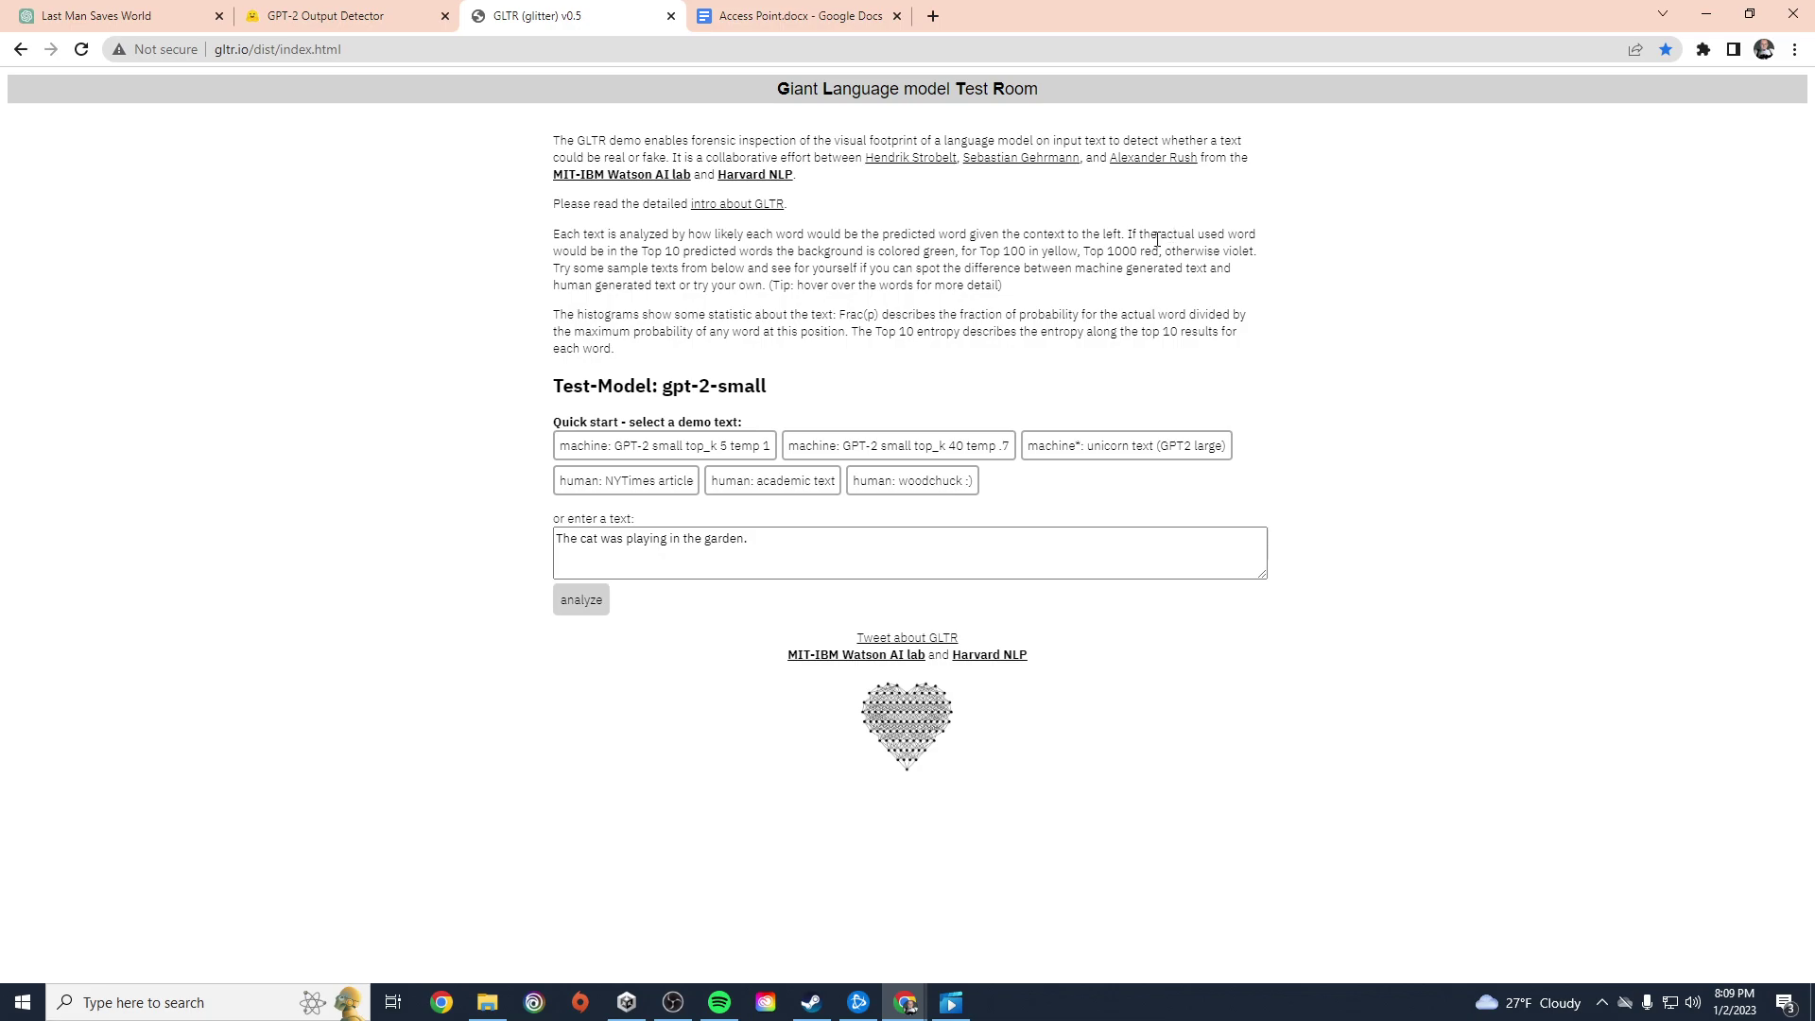
drag(1107, 253, 1161, 253)
click(1190, 250)
drag(982, 252, 1312, 263)
click(917, 286)
drag(924, 253, 958, 253)
click(913, 238)
click(626, 480)
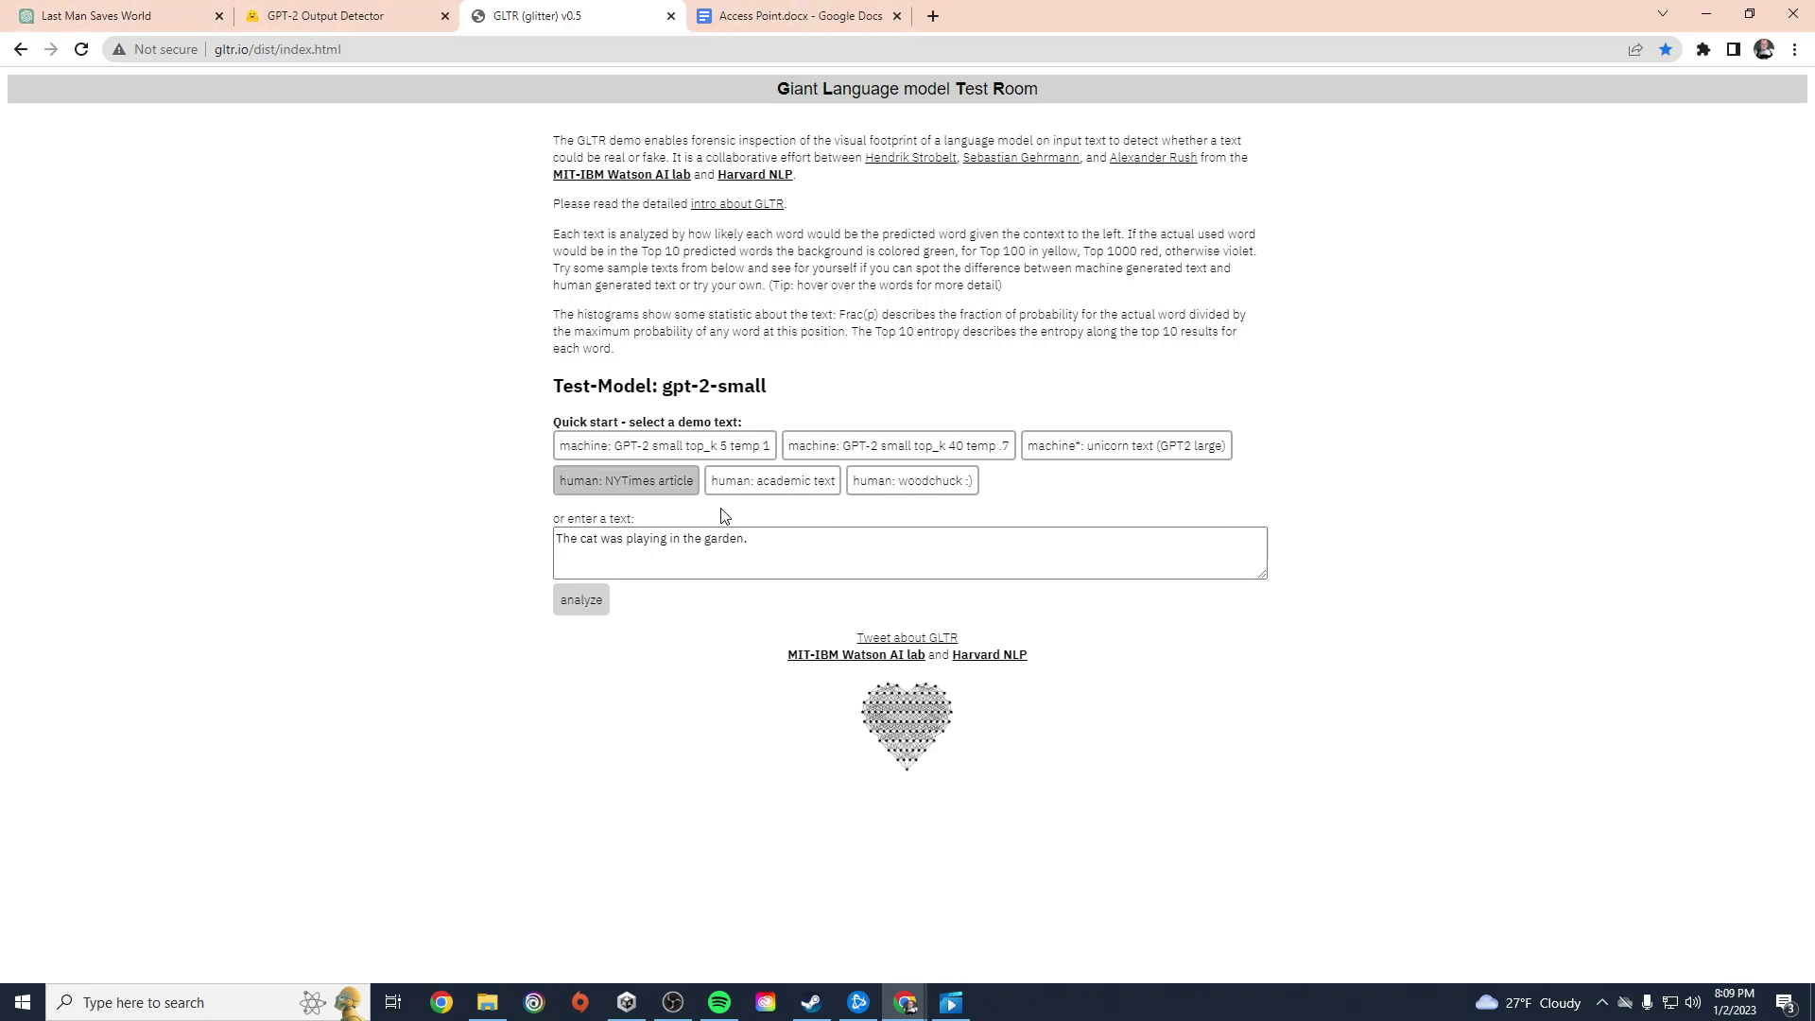
Step: Replace GLTR's sample sentence with the Access Point excerpt and run the analysis
drag(794, 541, 341, 530)
key(ctrl+v)
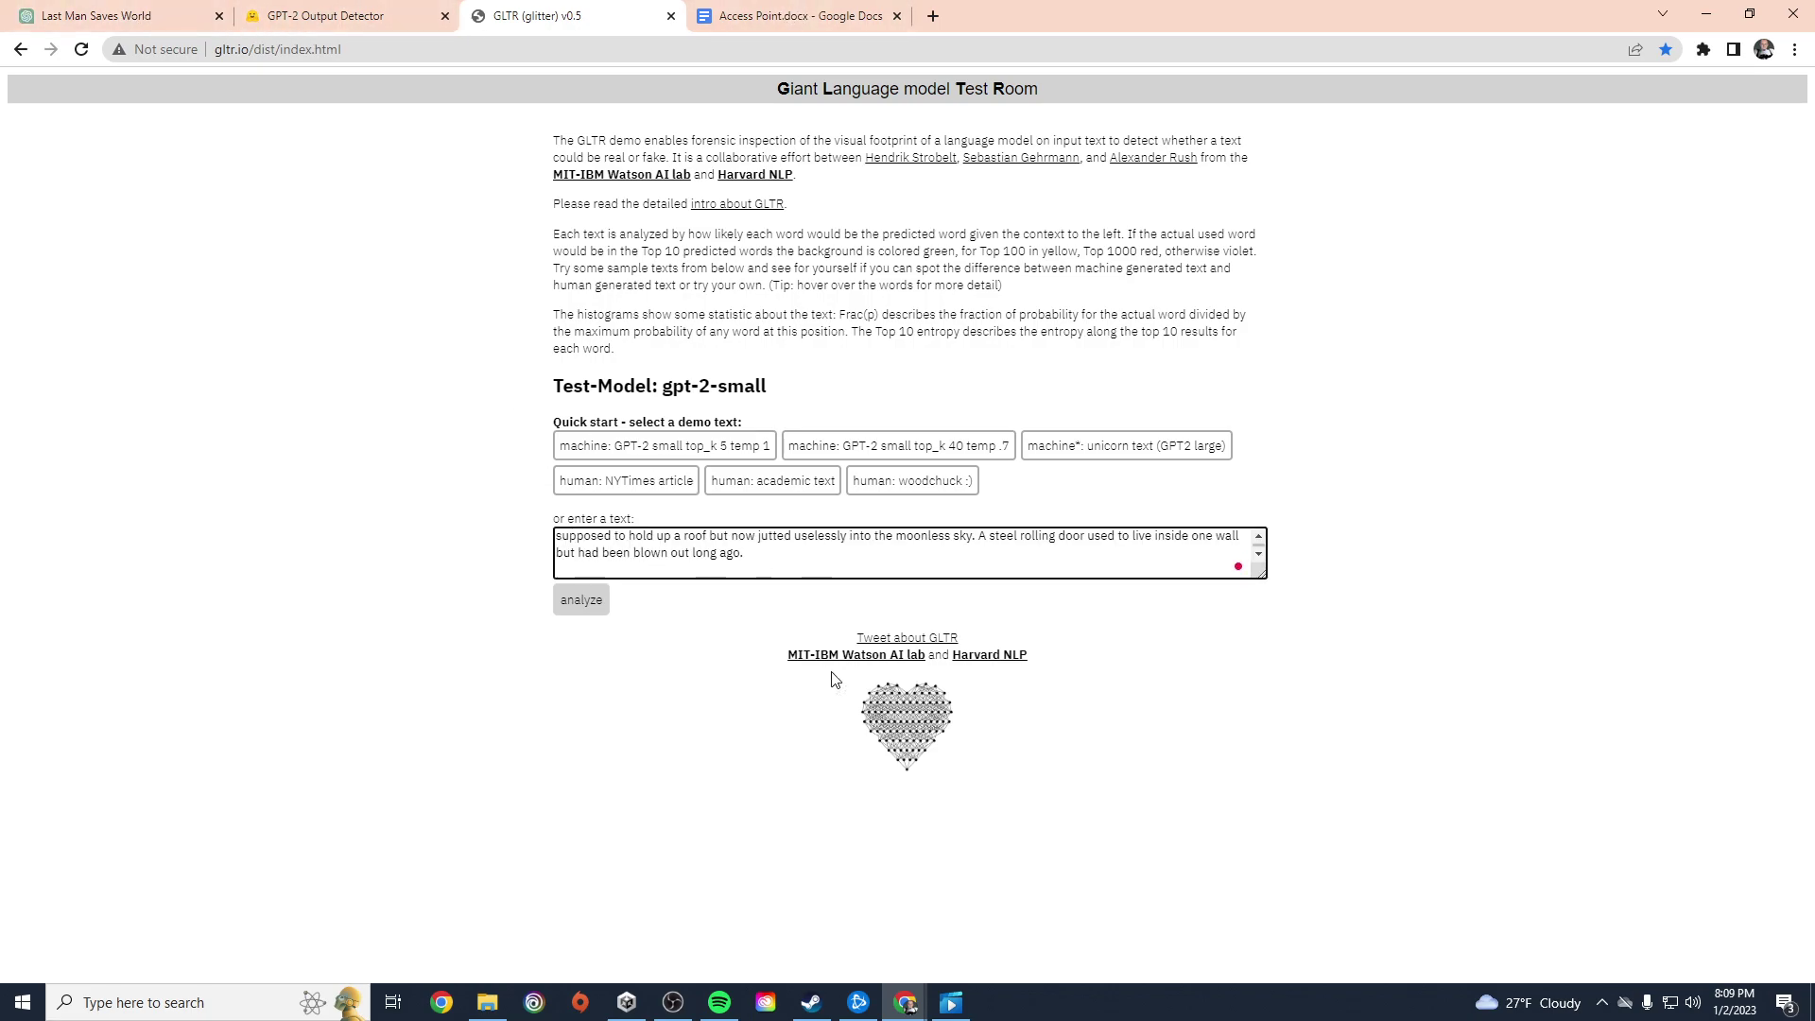
click(580, 600)
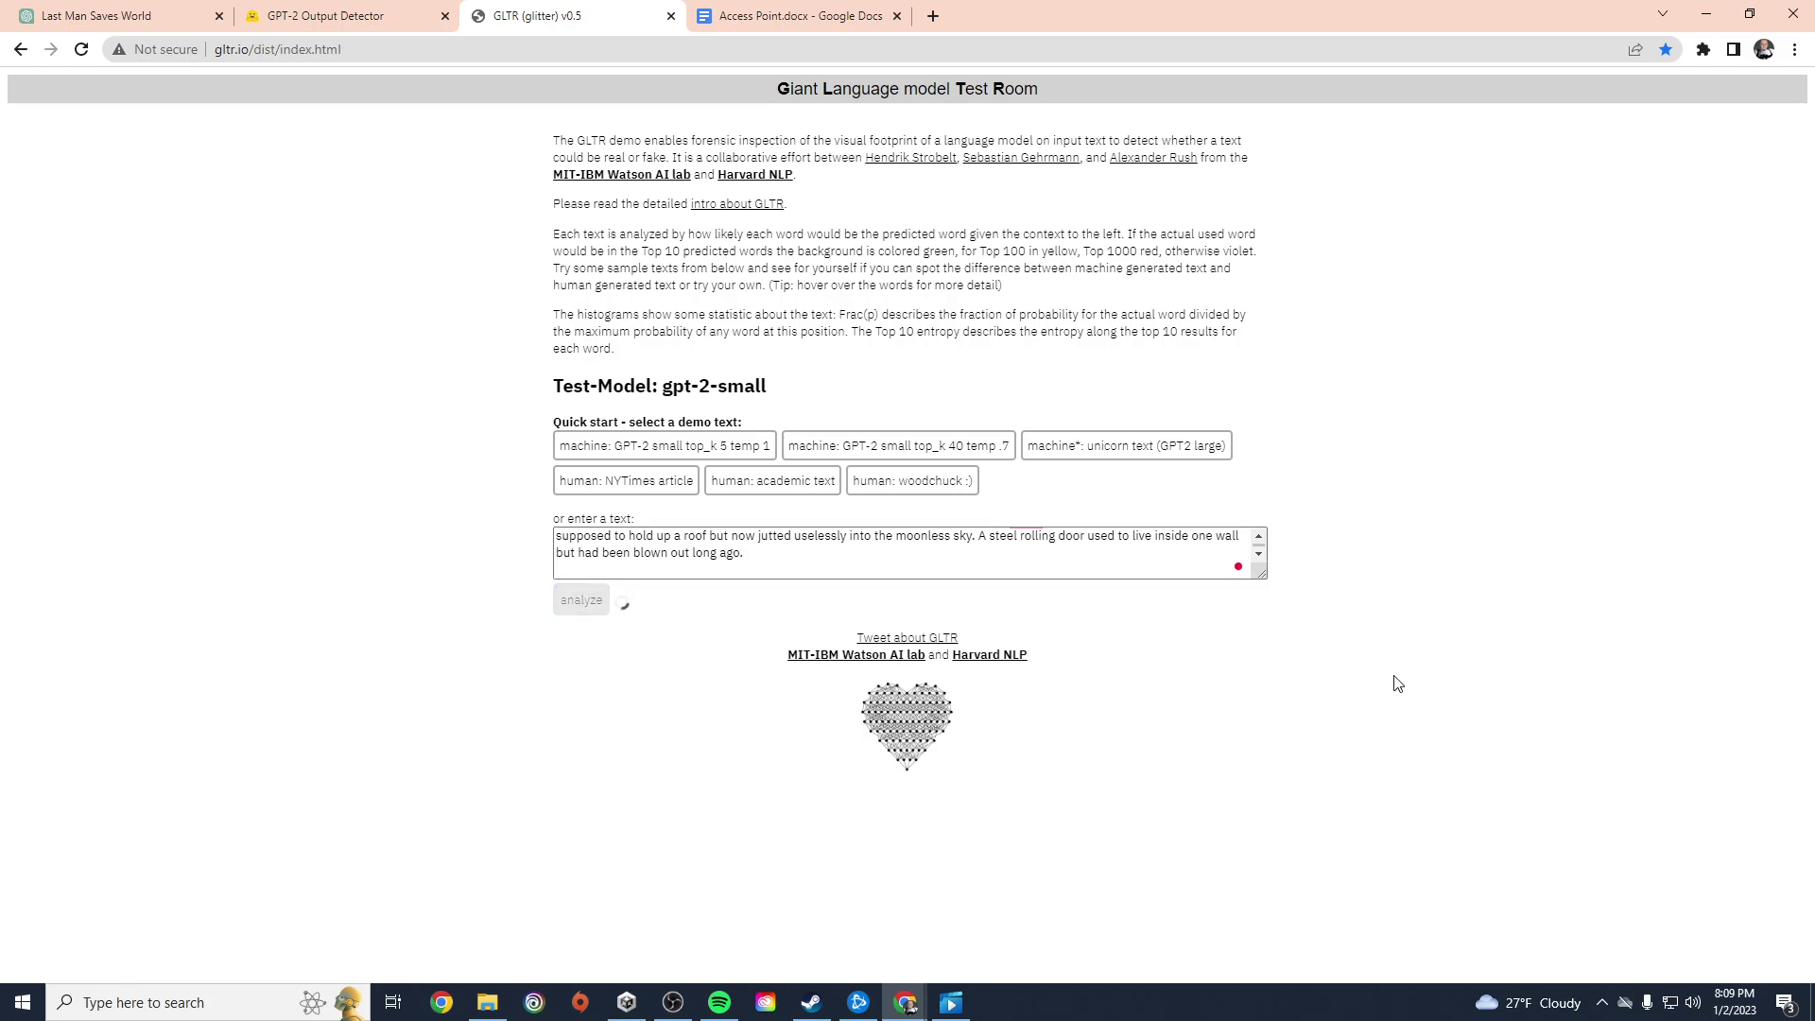
Step: Inspect the top-k prediction popups for words such as 'unhooked' and 'adjust'
scroll(1415, 693, down, 5)
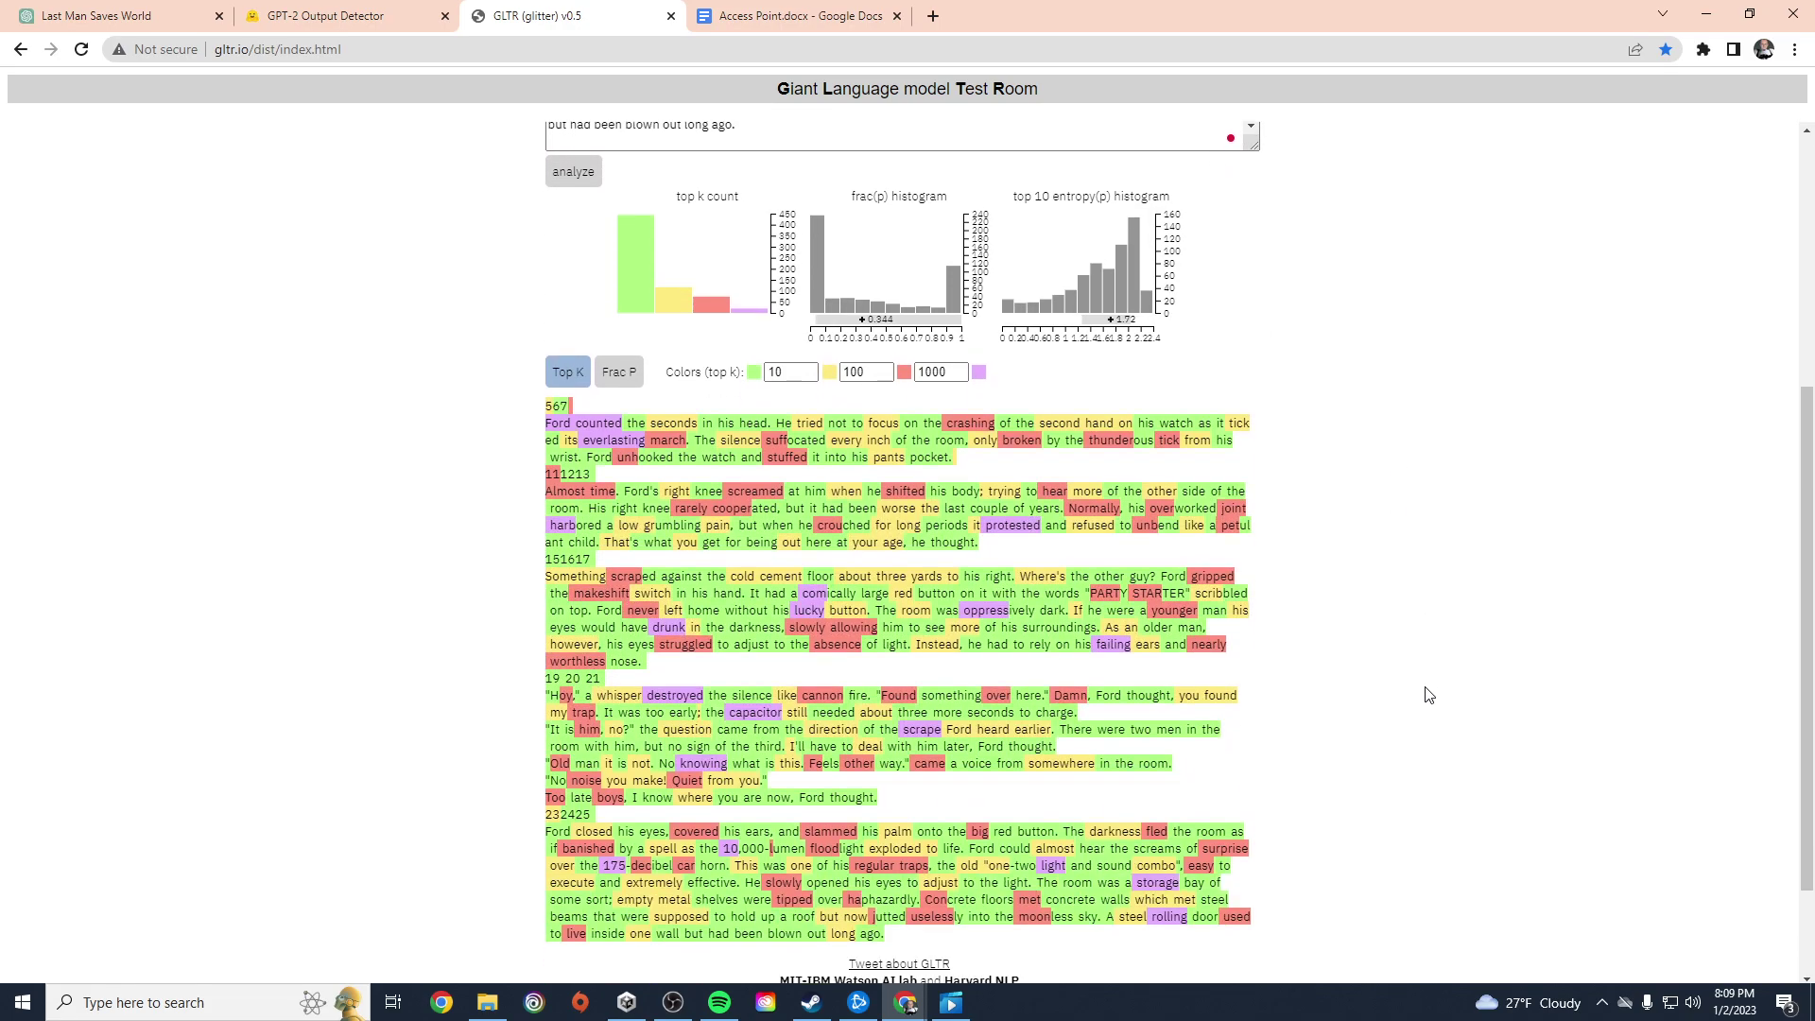
scroll(1429, 696, down, 2)
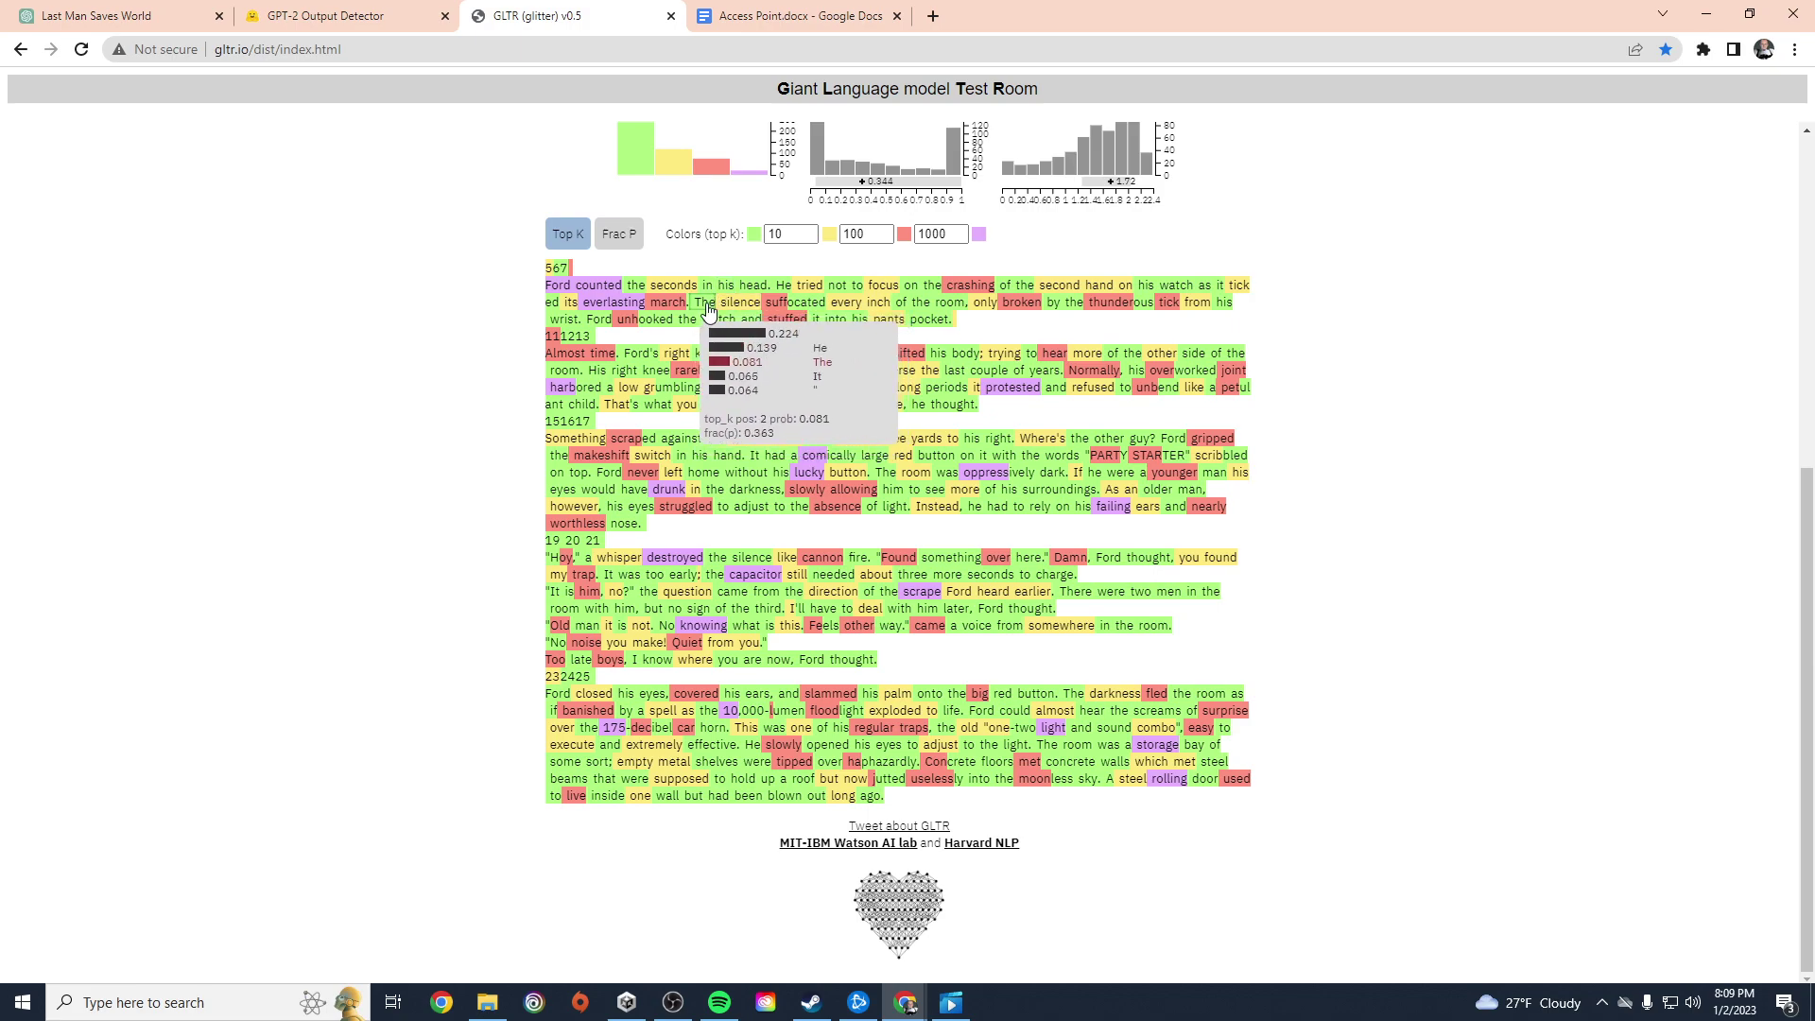
mouse_move(646, 336)
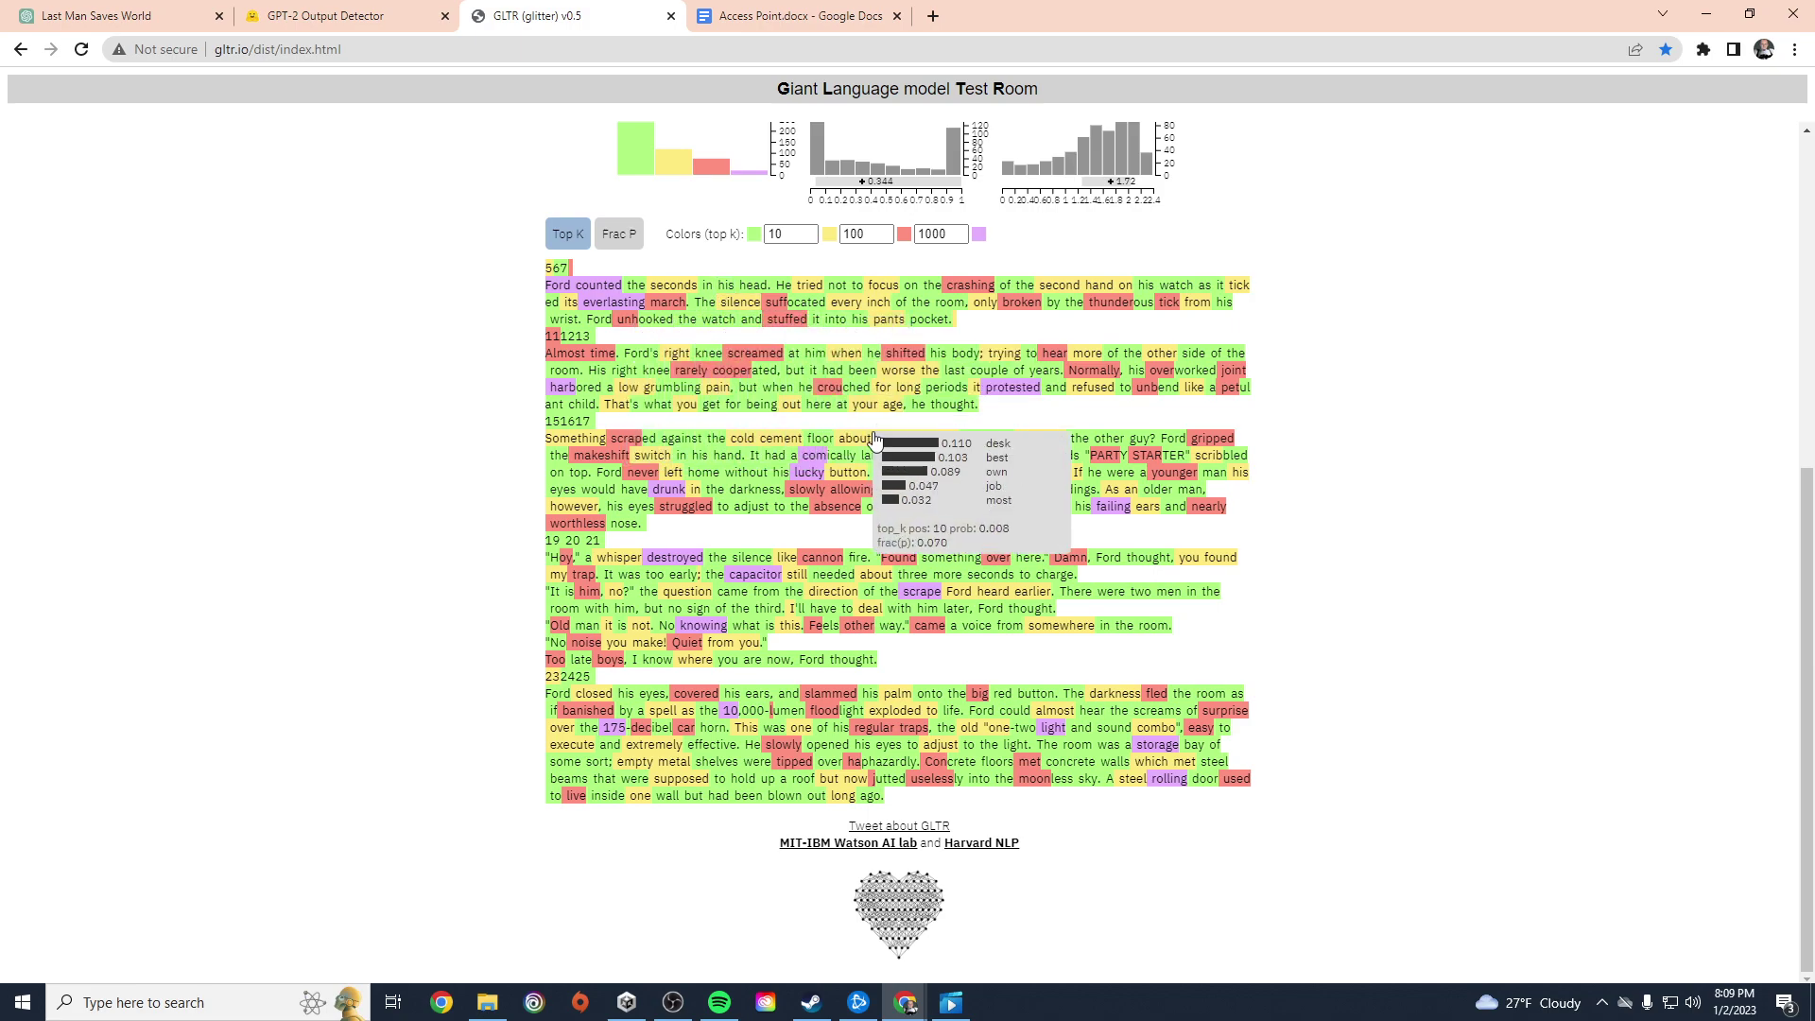
mouse_move(759, 493)
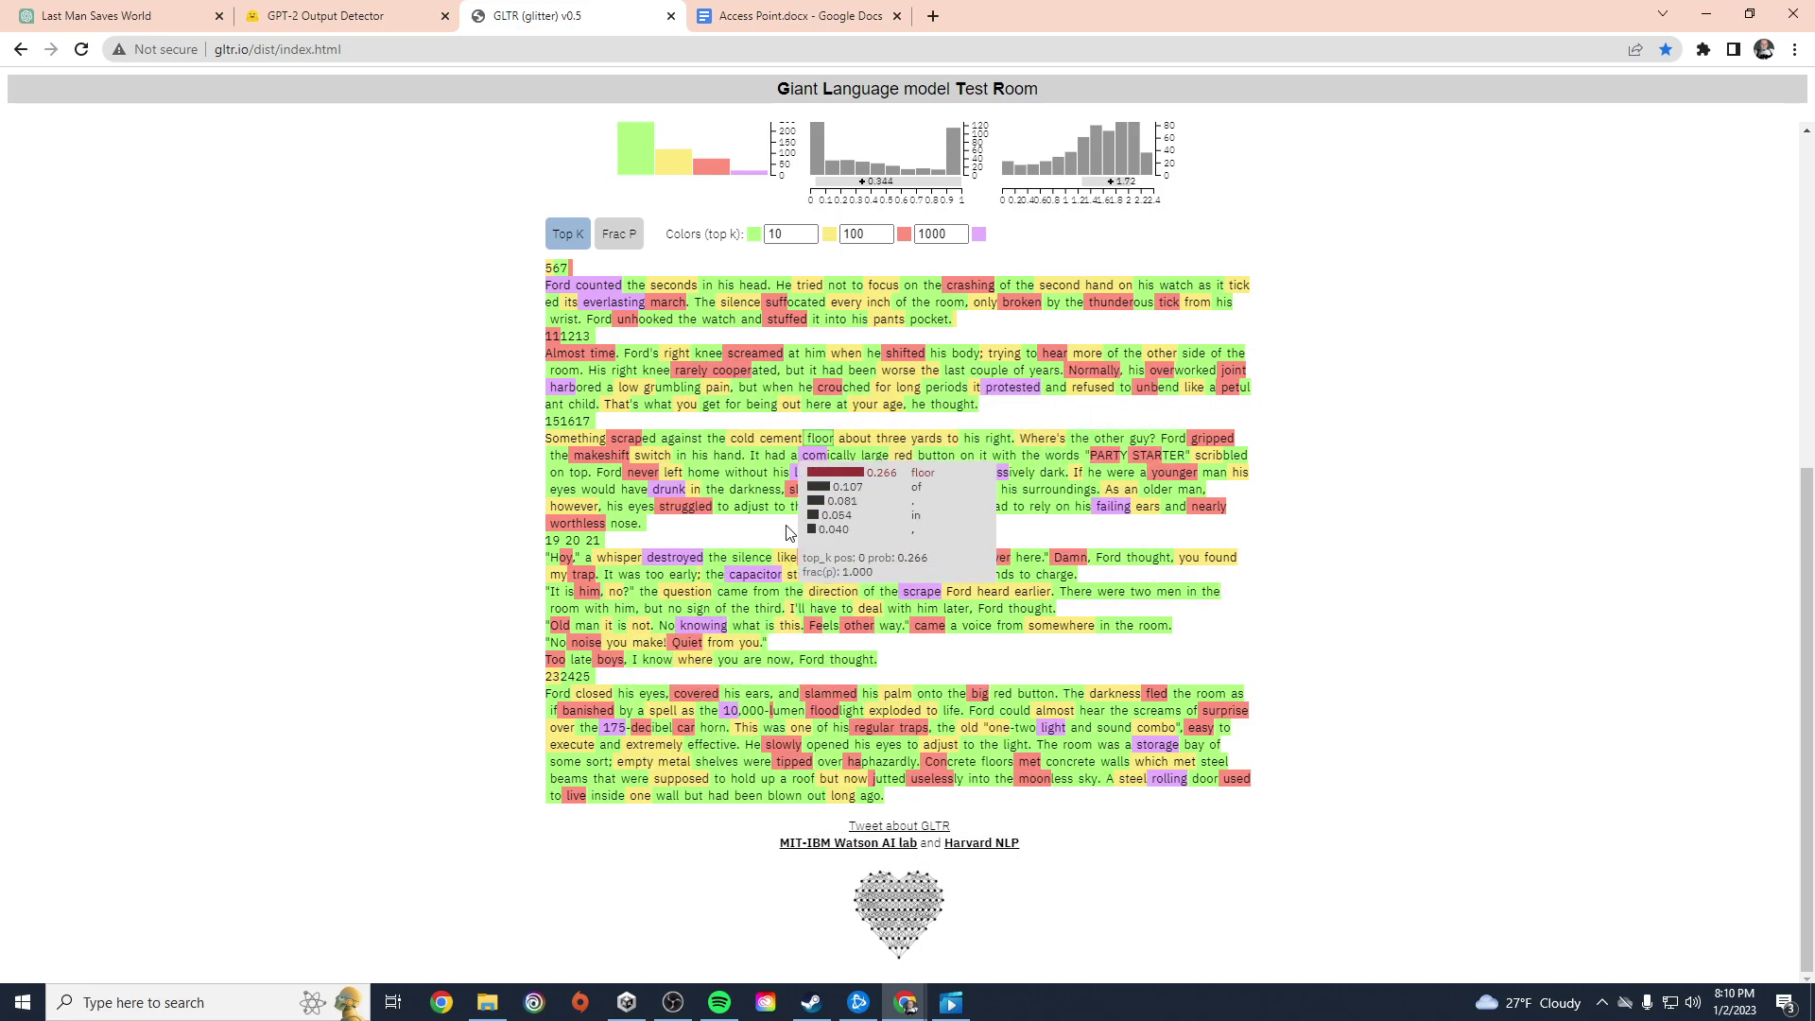
scroll(1415, 706, up, 1)
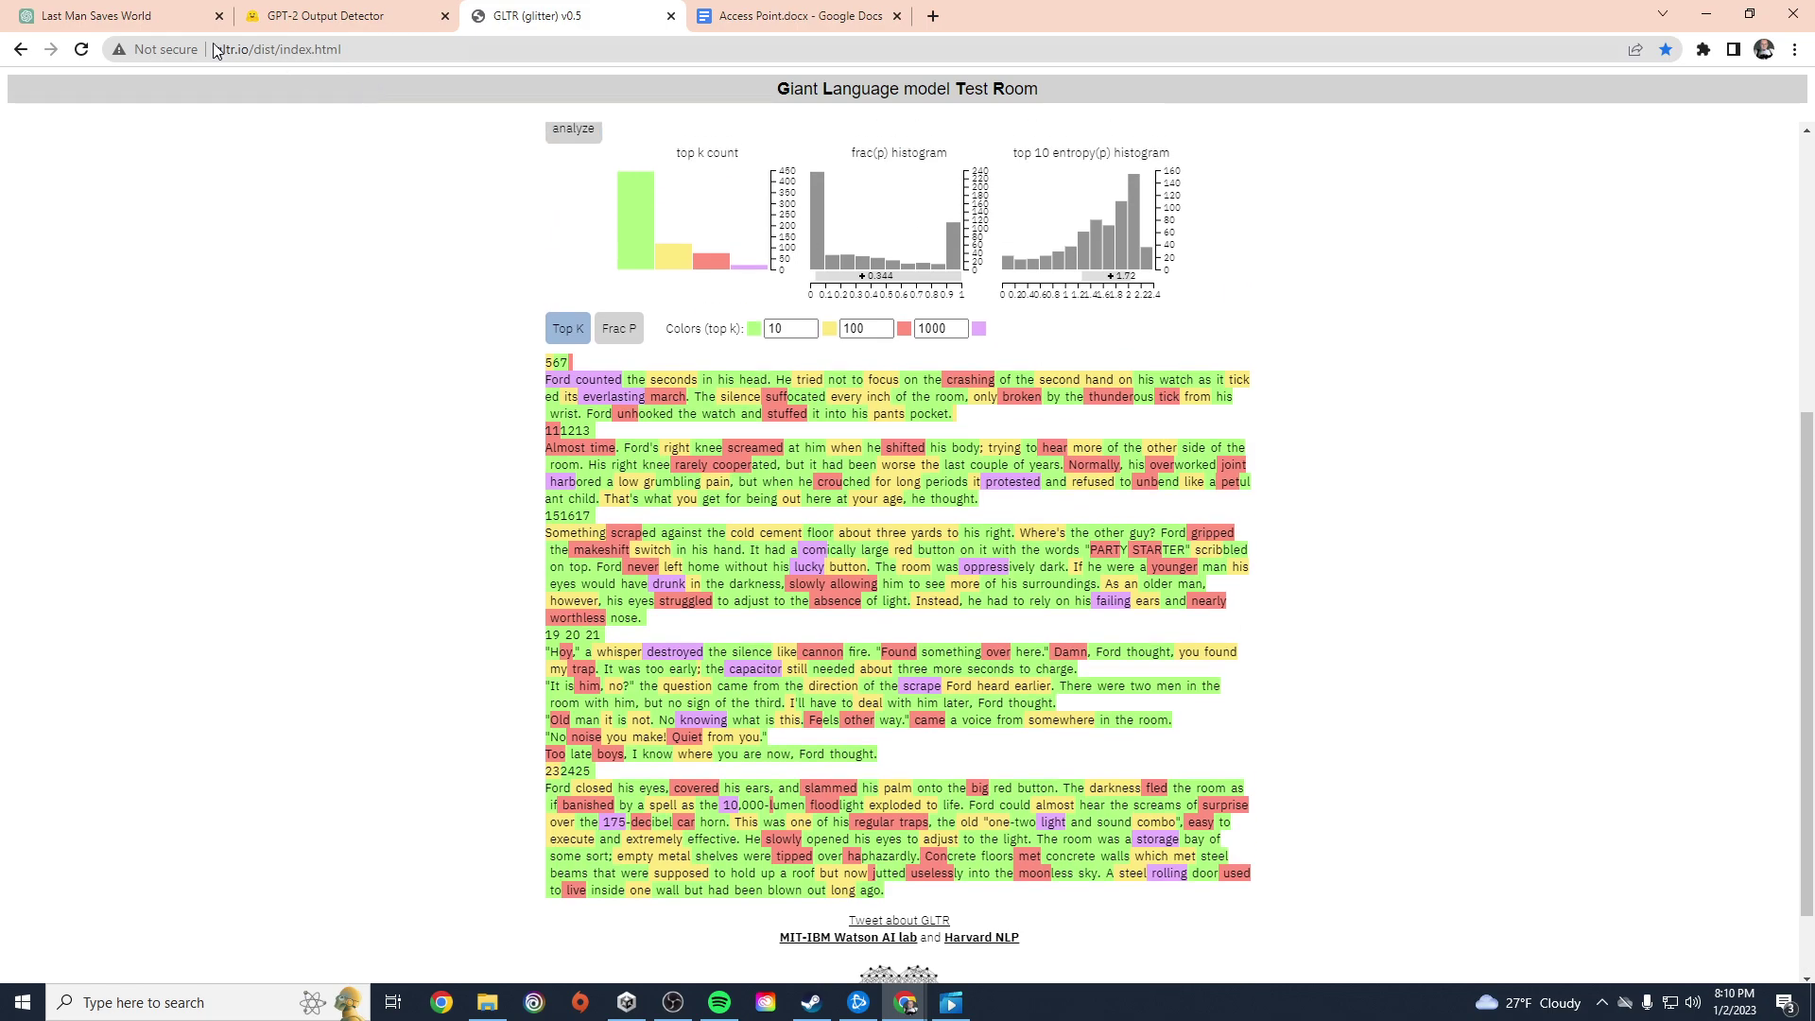
Step: Select the whole last-man-on-earth story in the ChatGPT conversation
click(104, 15)
click(980, 841)
drag(981, 841, 706, 184)
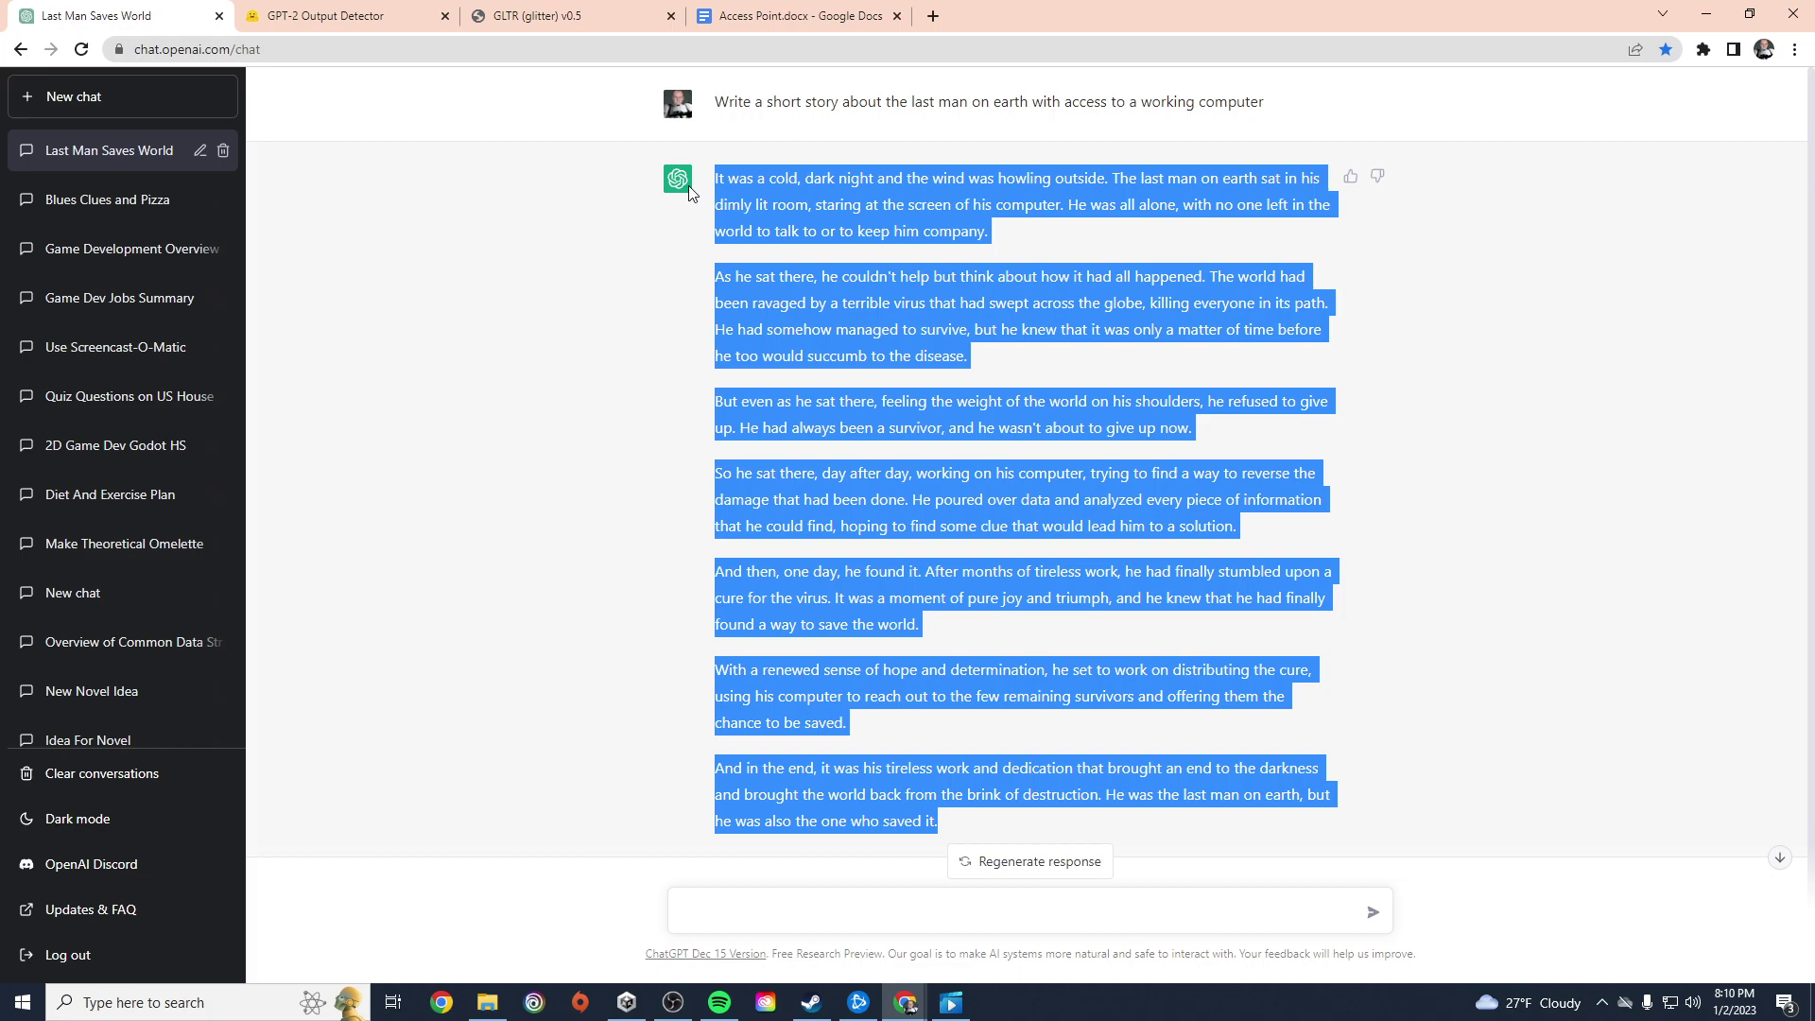
Step: Swap the Ford excerpt in GLTR's input box for the ChatGPT story and analyze it
click(567, 16)
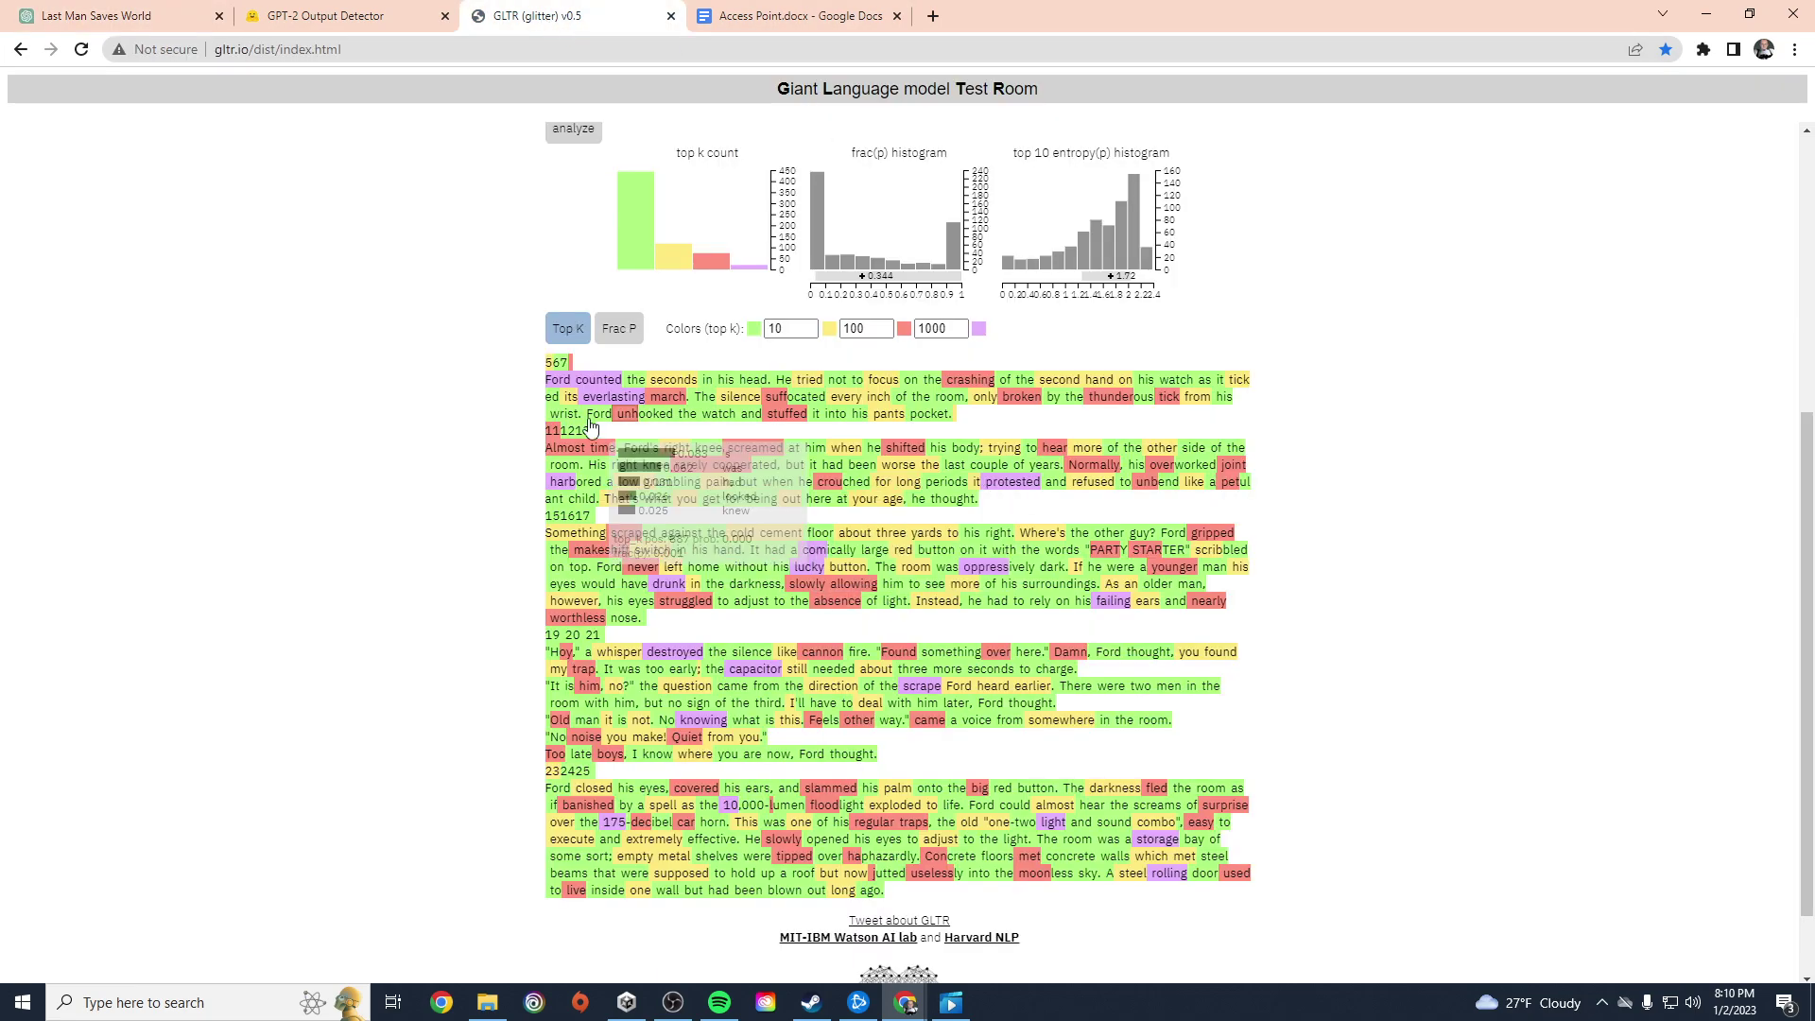
scroll(848, 483, up, 5)
drag(737, 551, 425, 486)
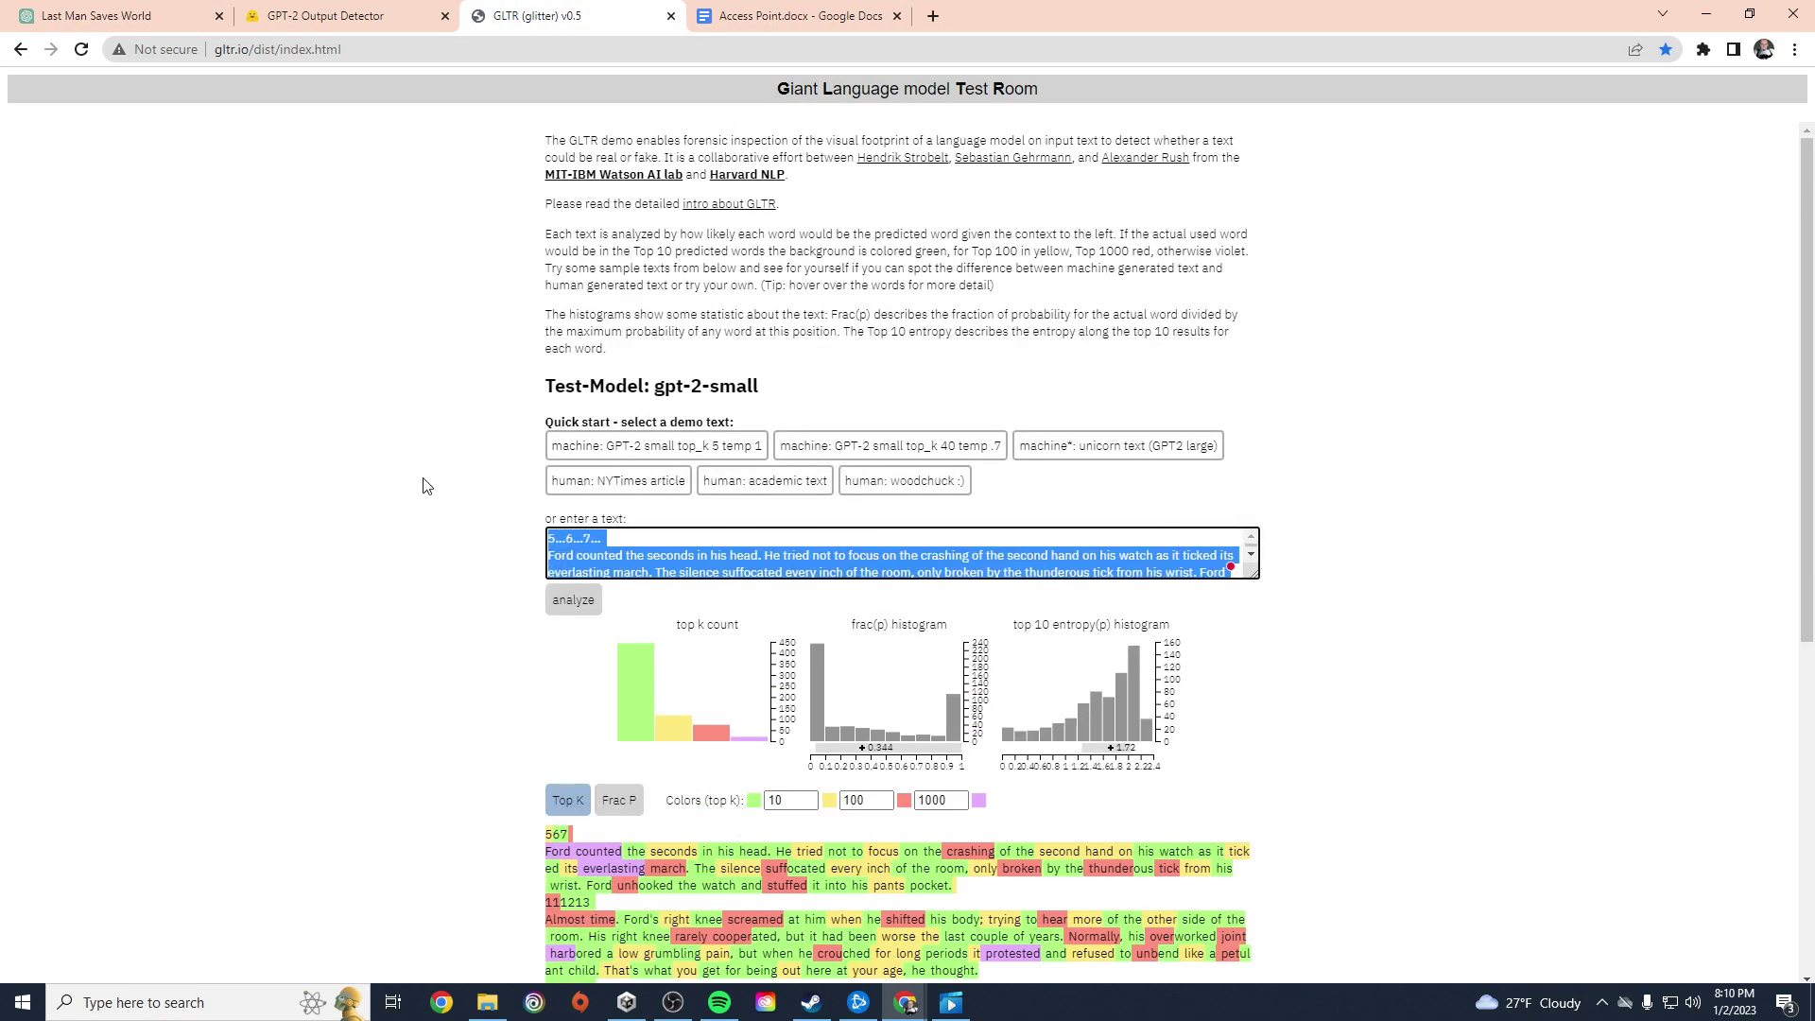
key(BackSpace)
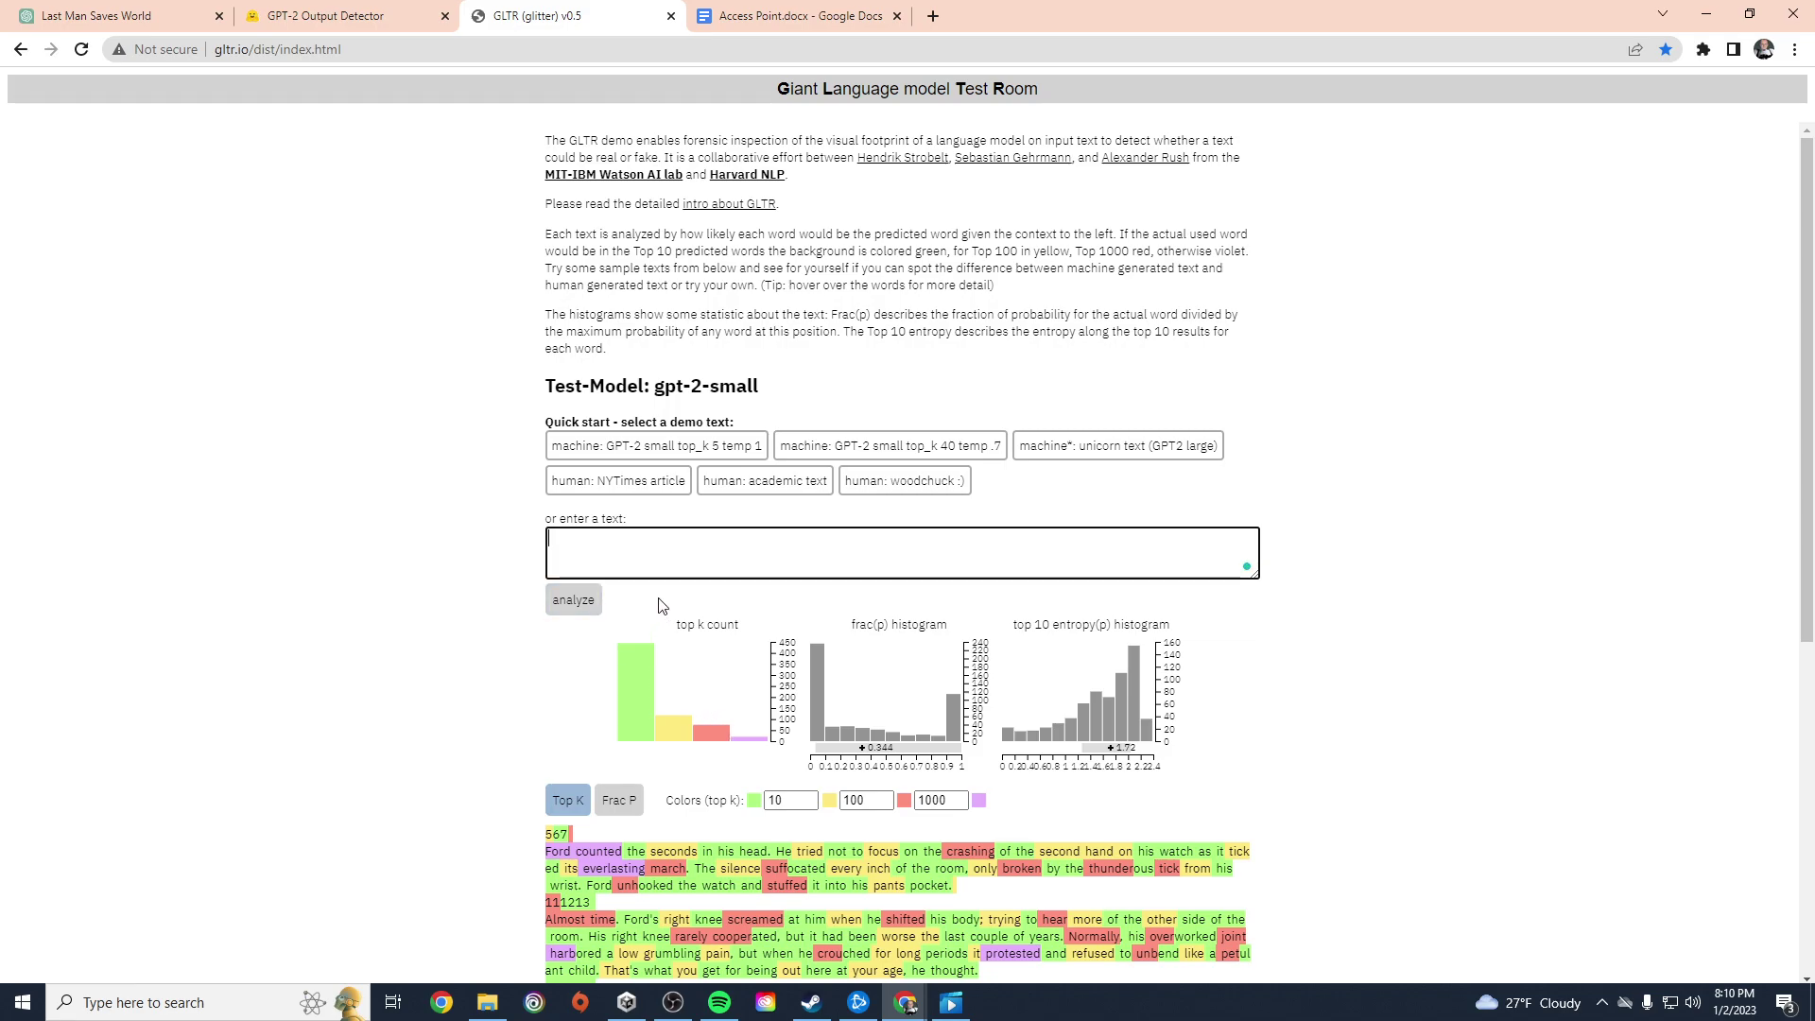
key(ctrl+v)
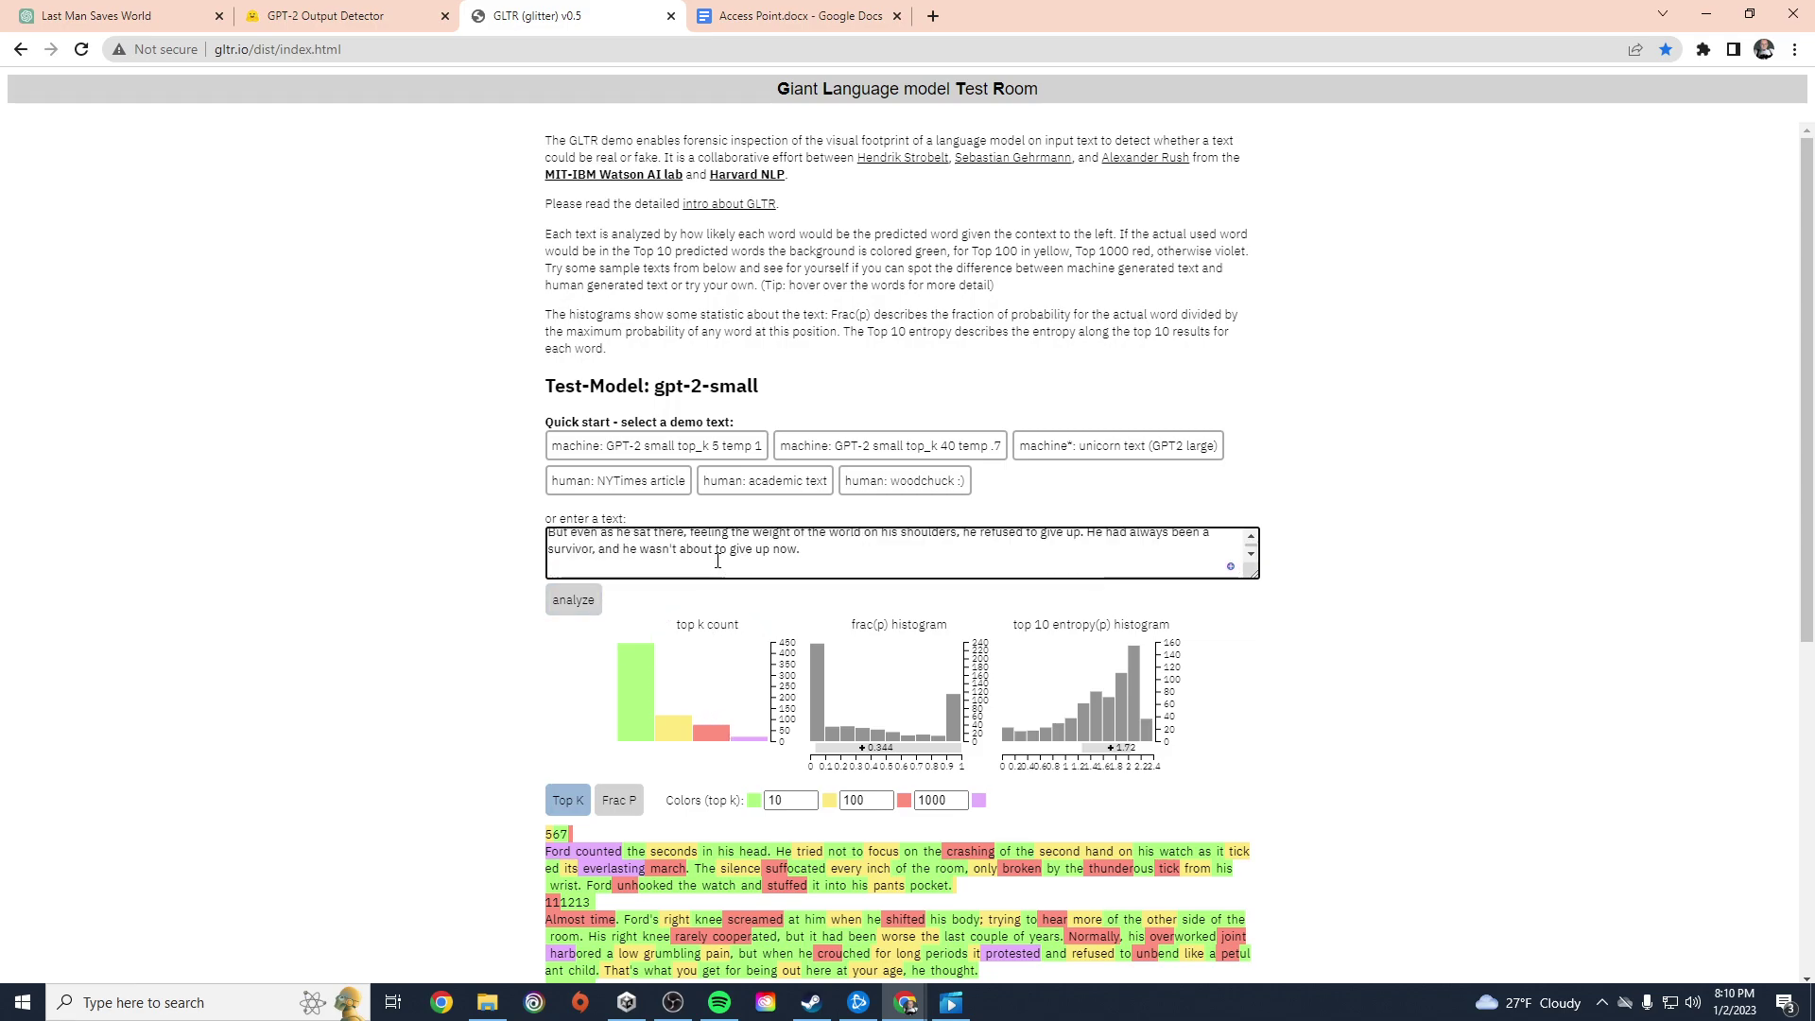
click(573, 600)
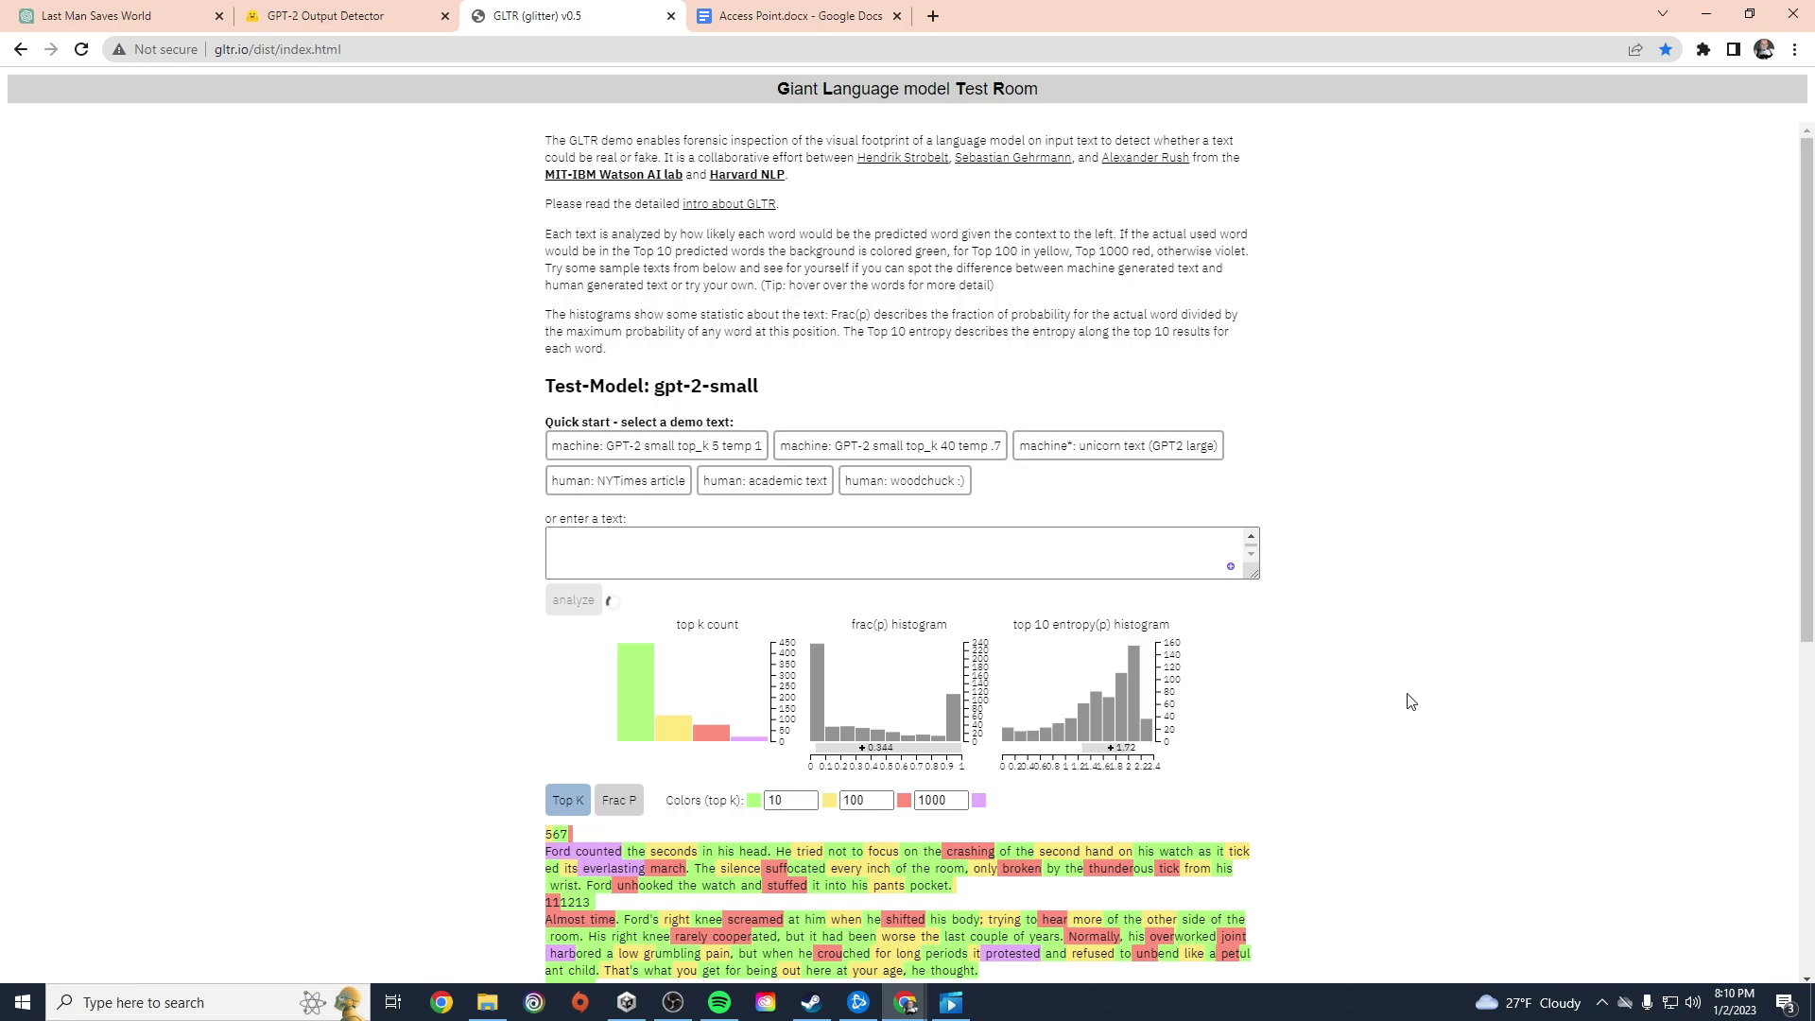
scroll(1382, 708, down, 3)
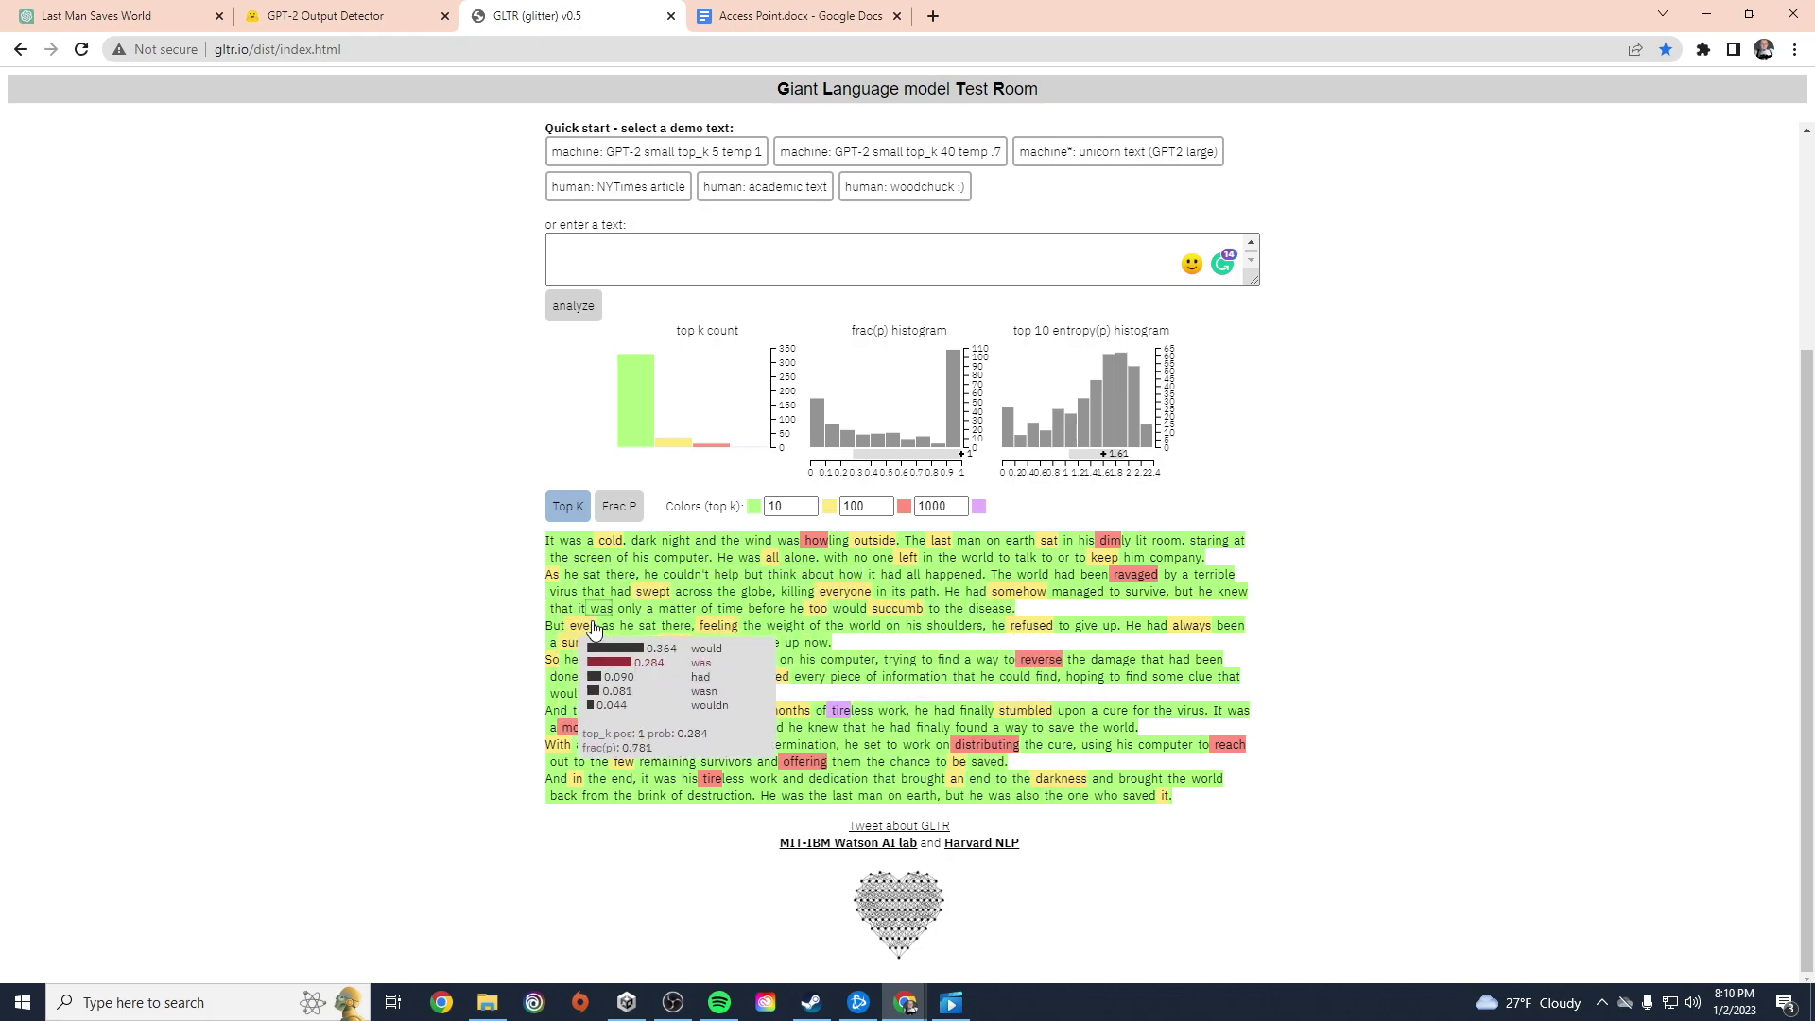
mouse_move(791, 609)
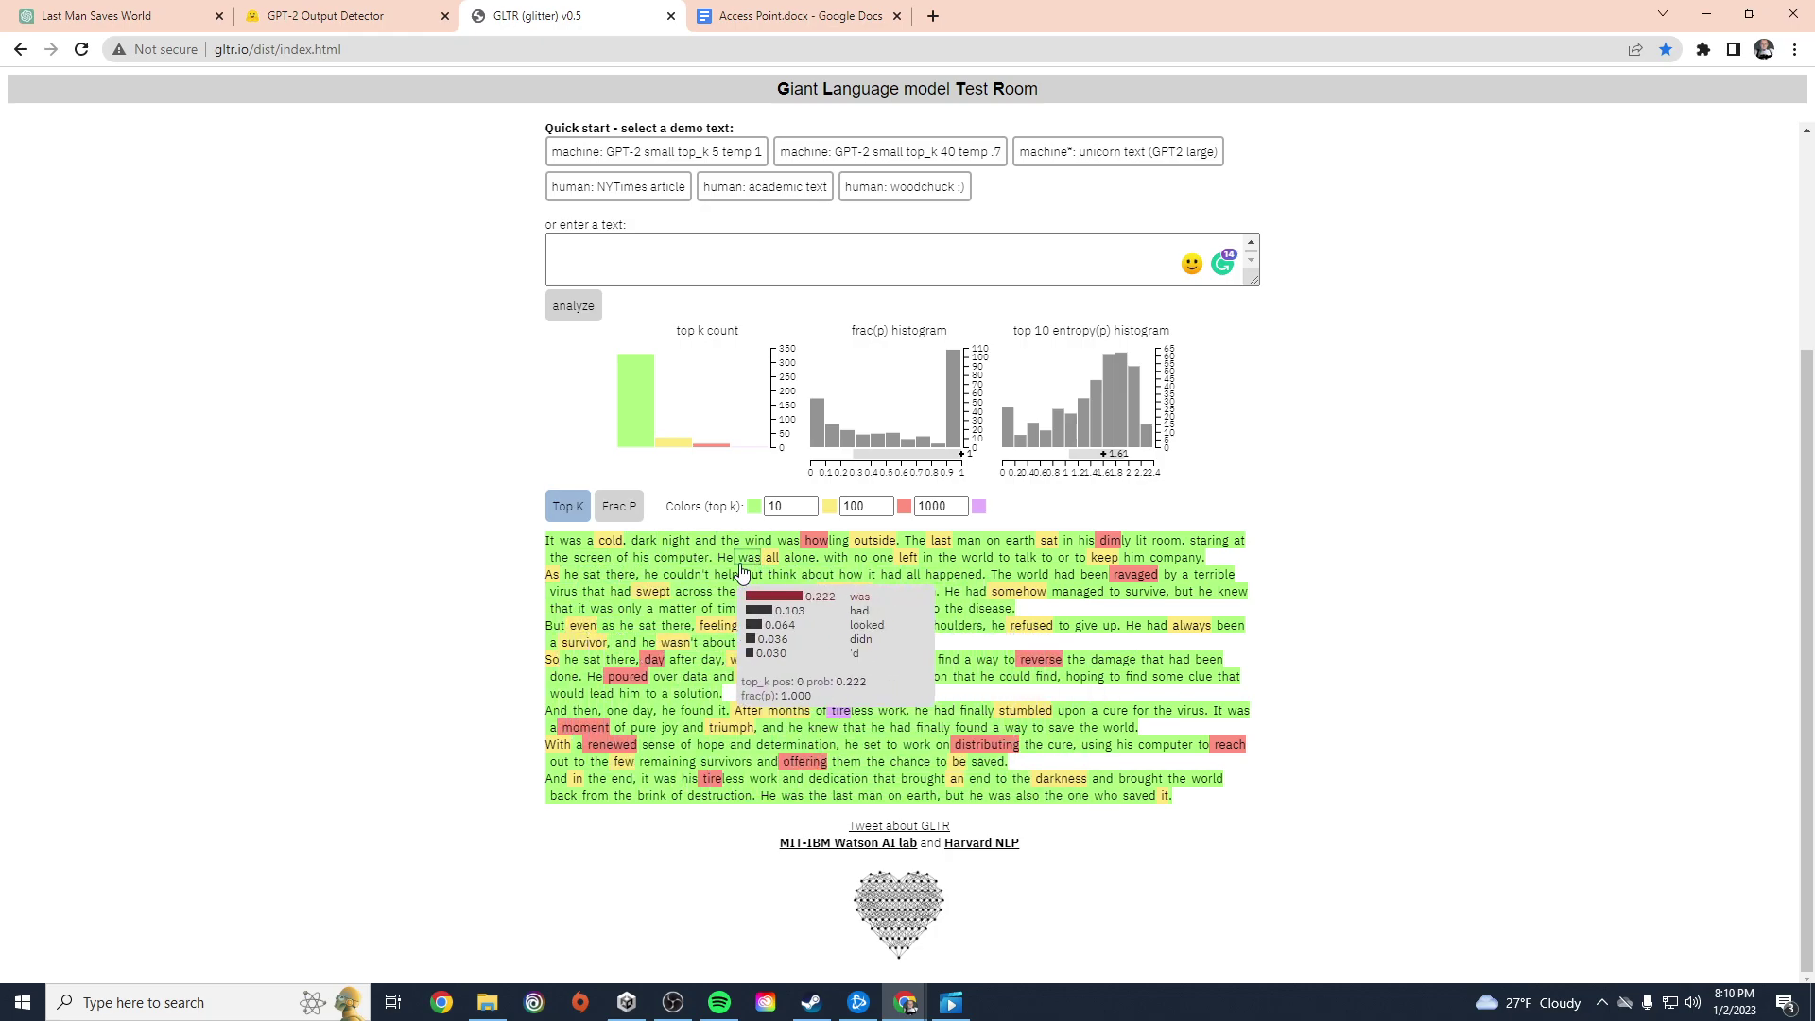
mouse_move(749, 764)
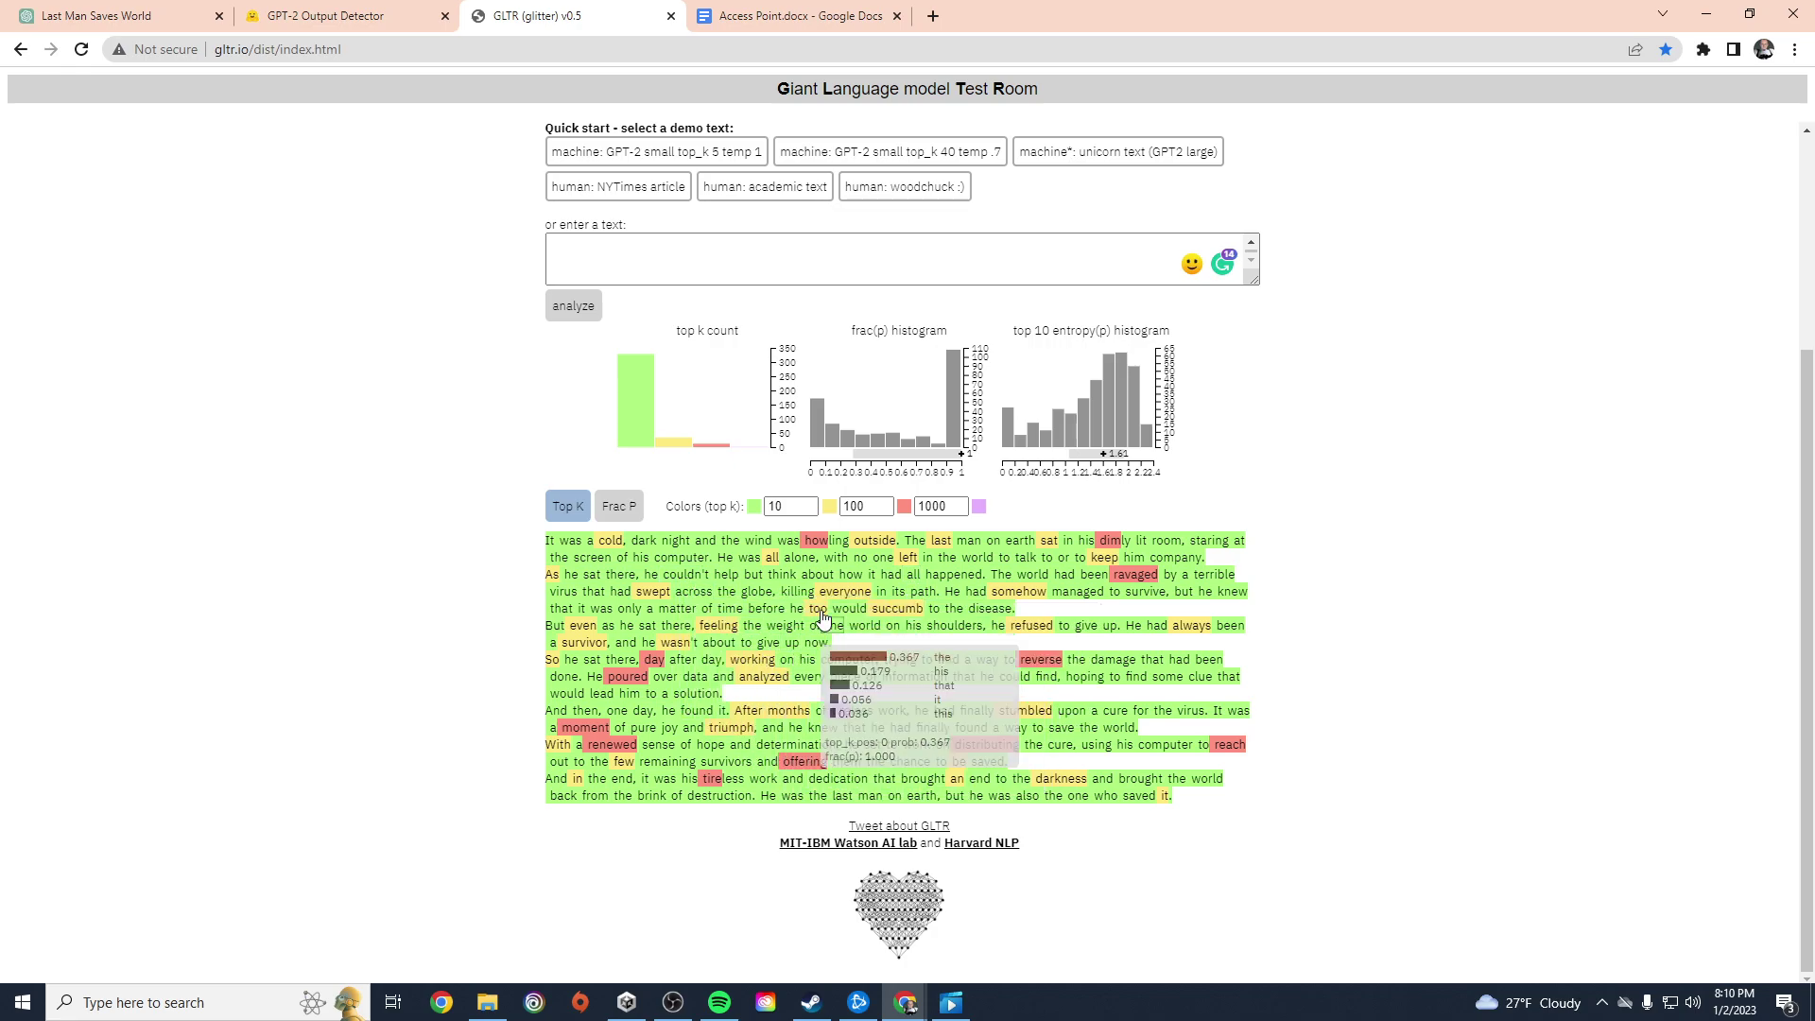
mouse_move(837, 716)
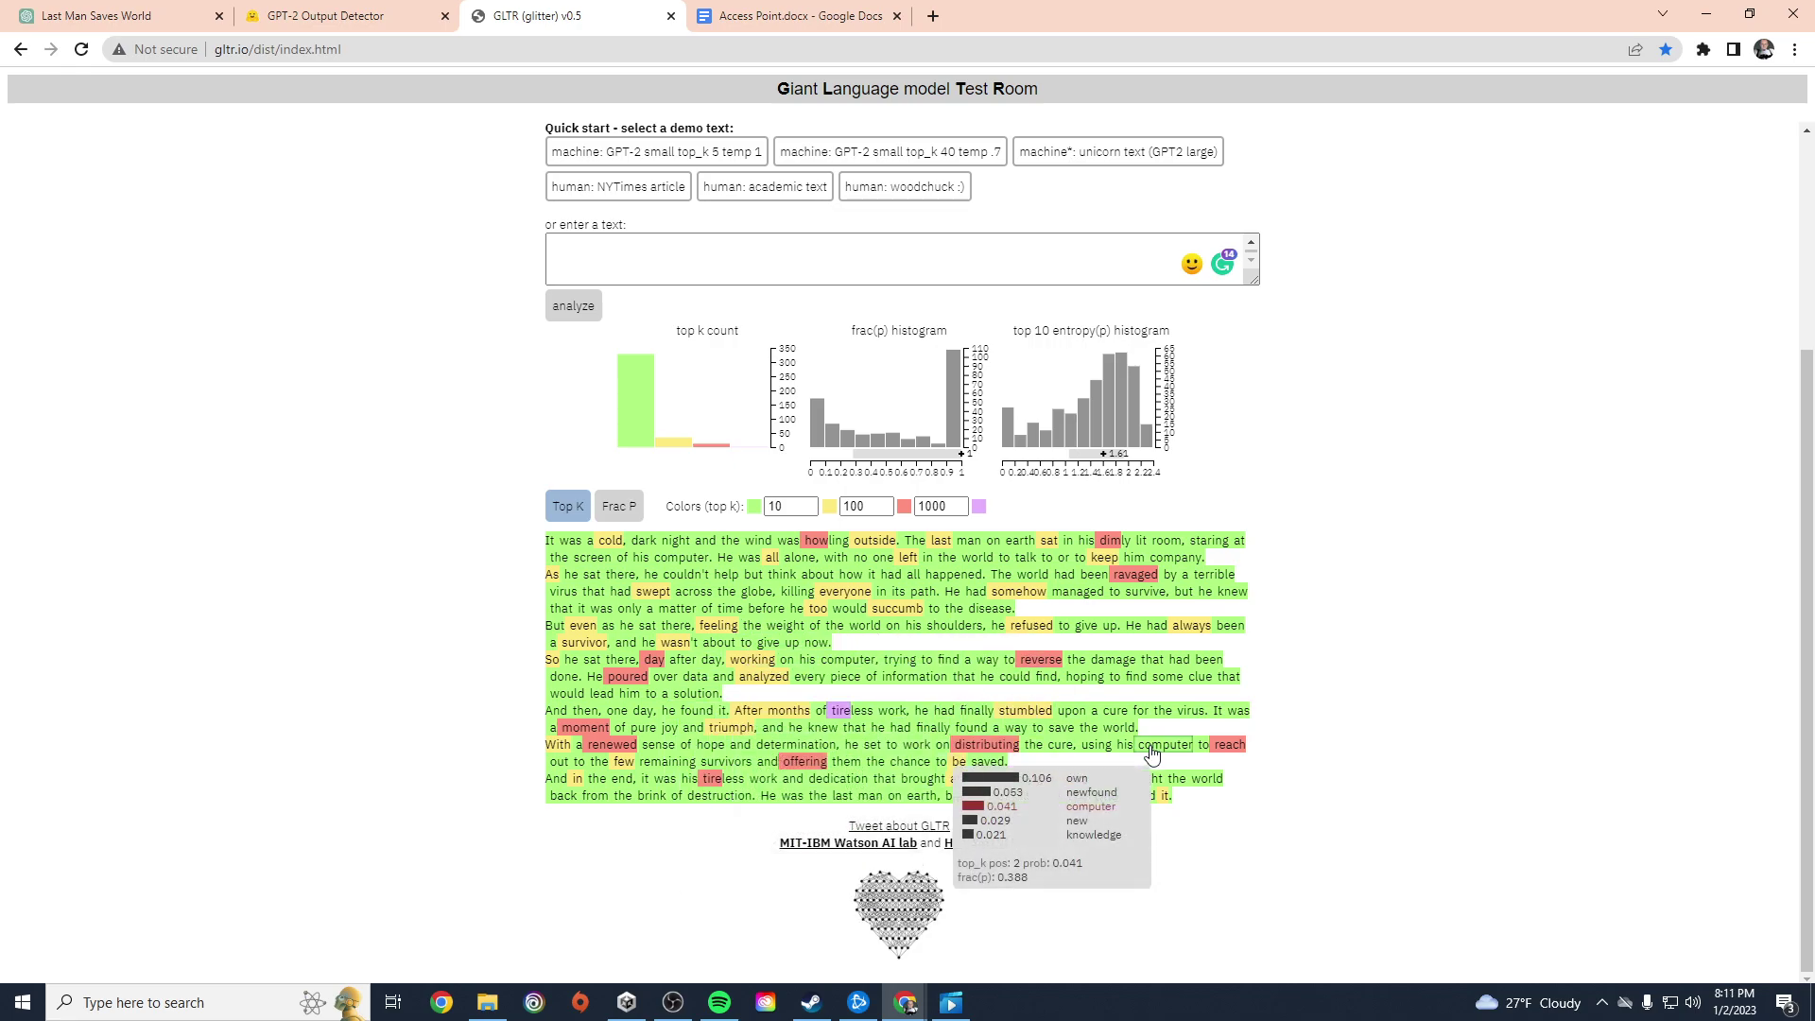
mouse_move(1202, 786)
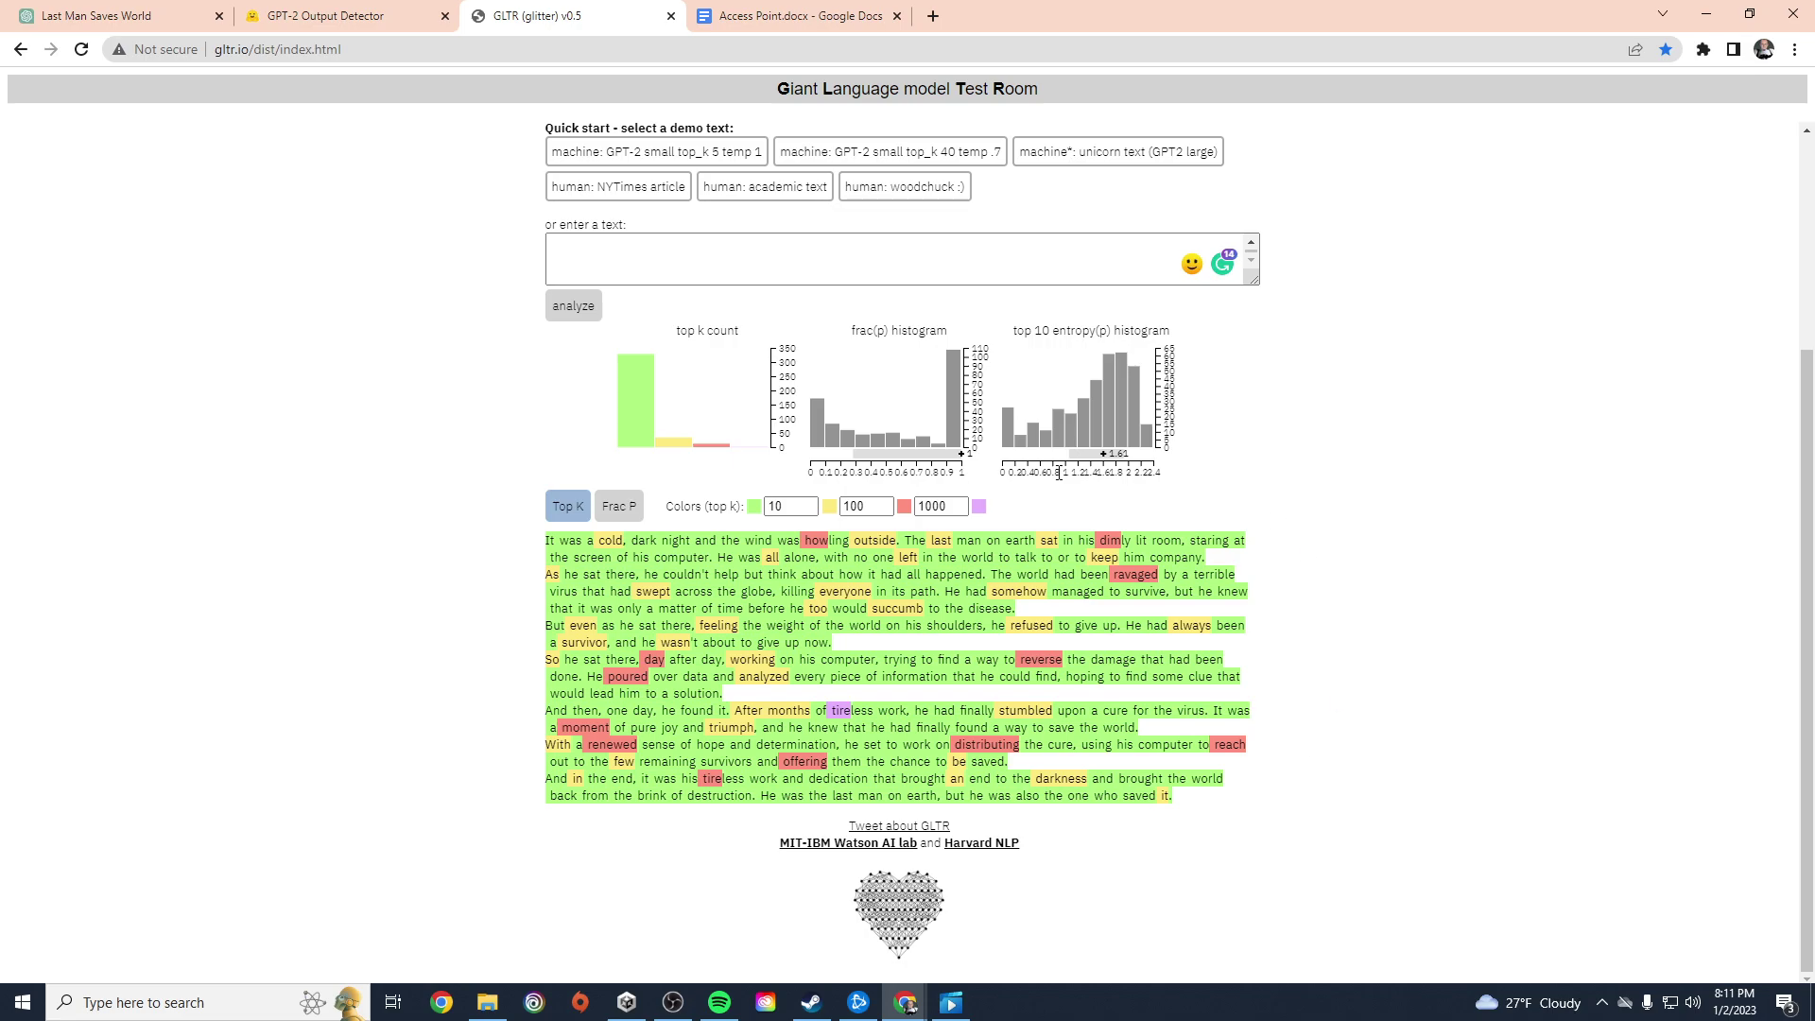
click(725, 270)
key(ctrl+v)
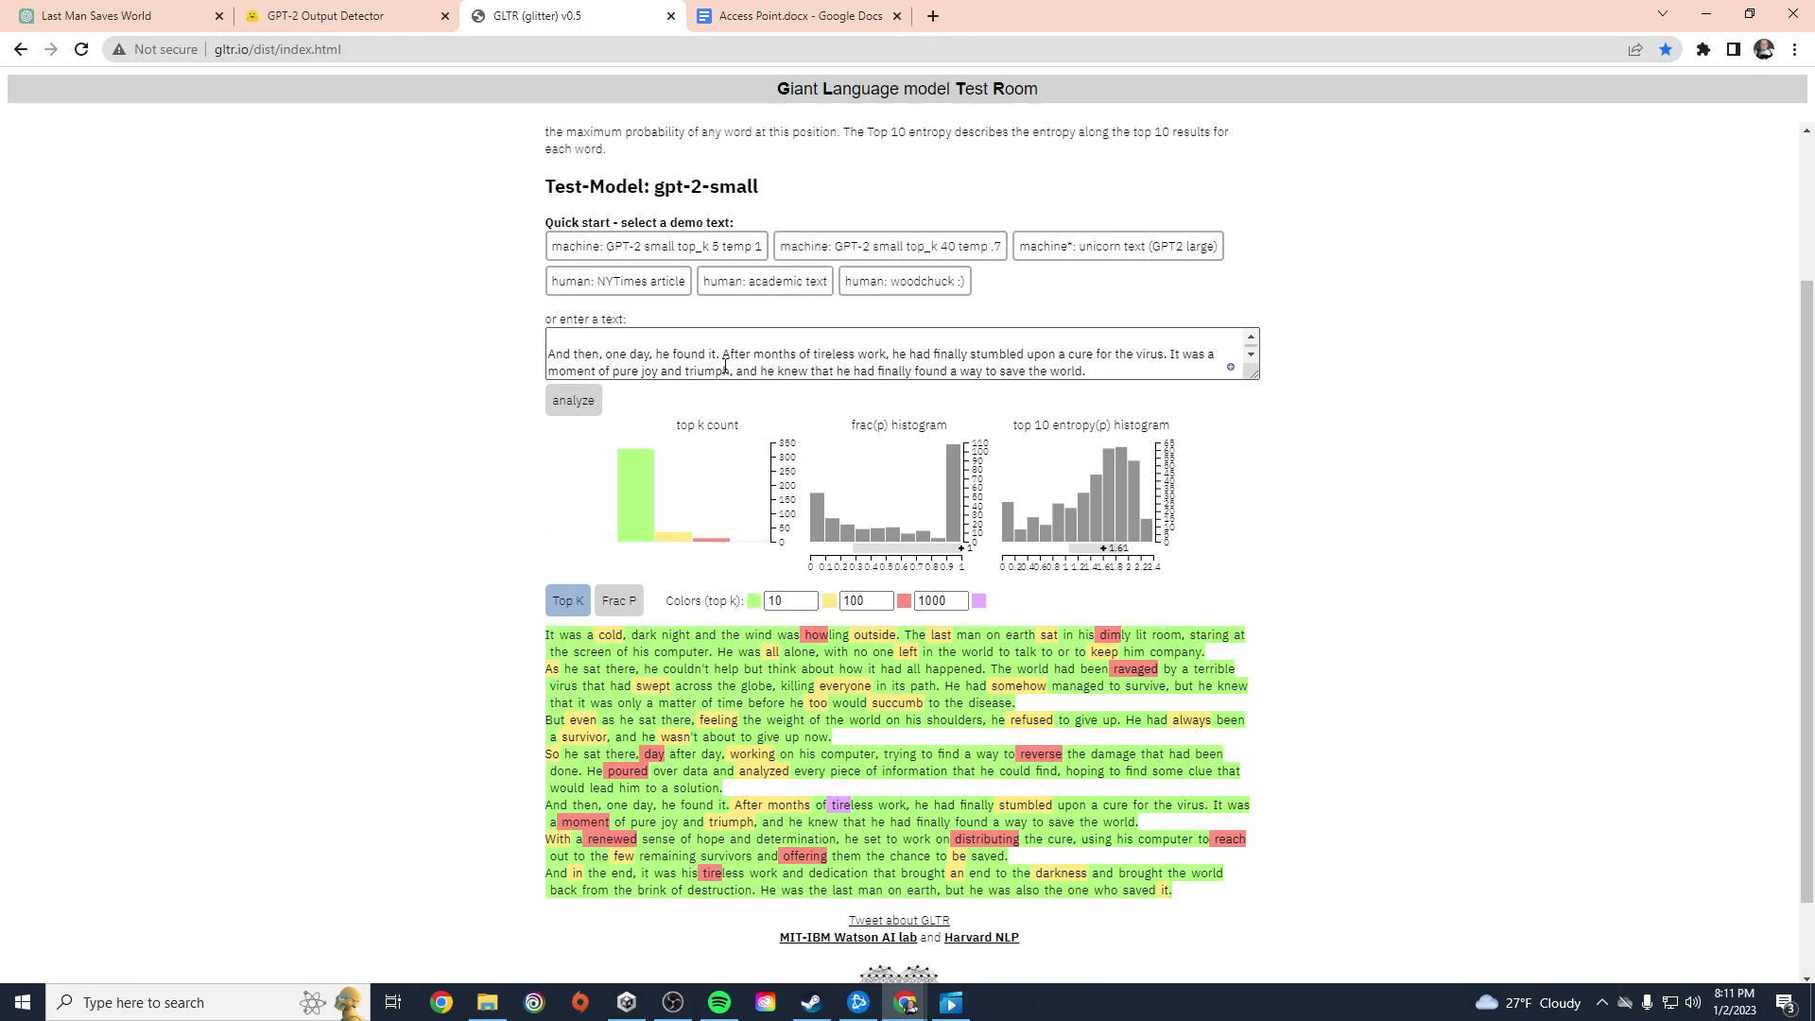
key(ctrl+a)
key(BackSpace)
scroll(647, 277, down, 1)
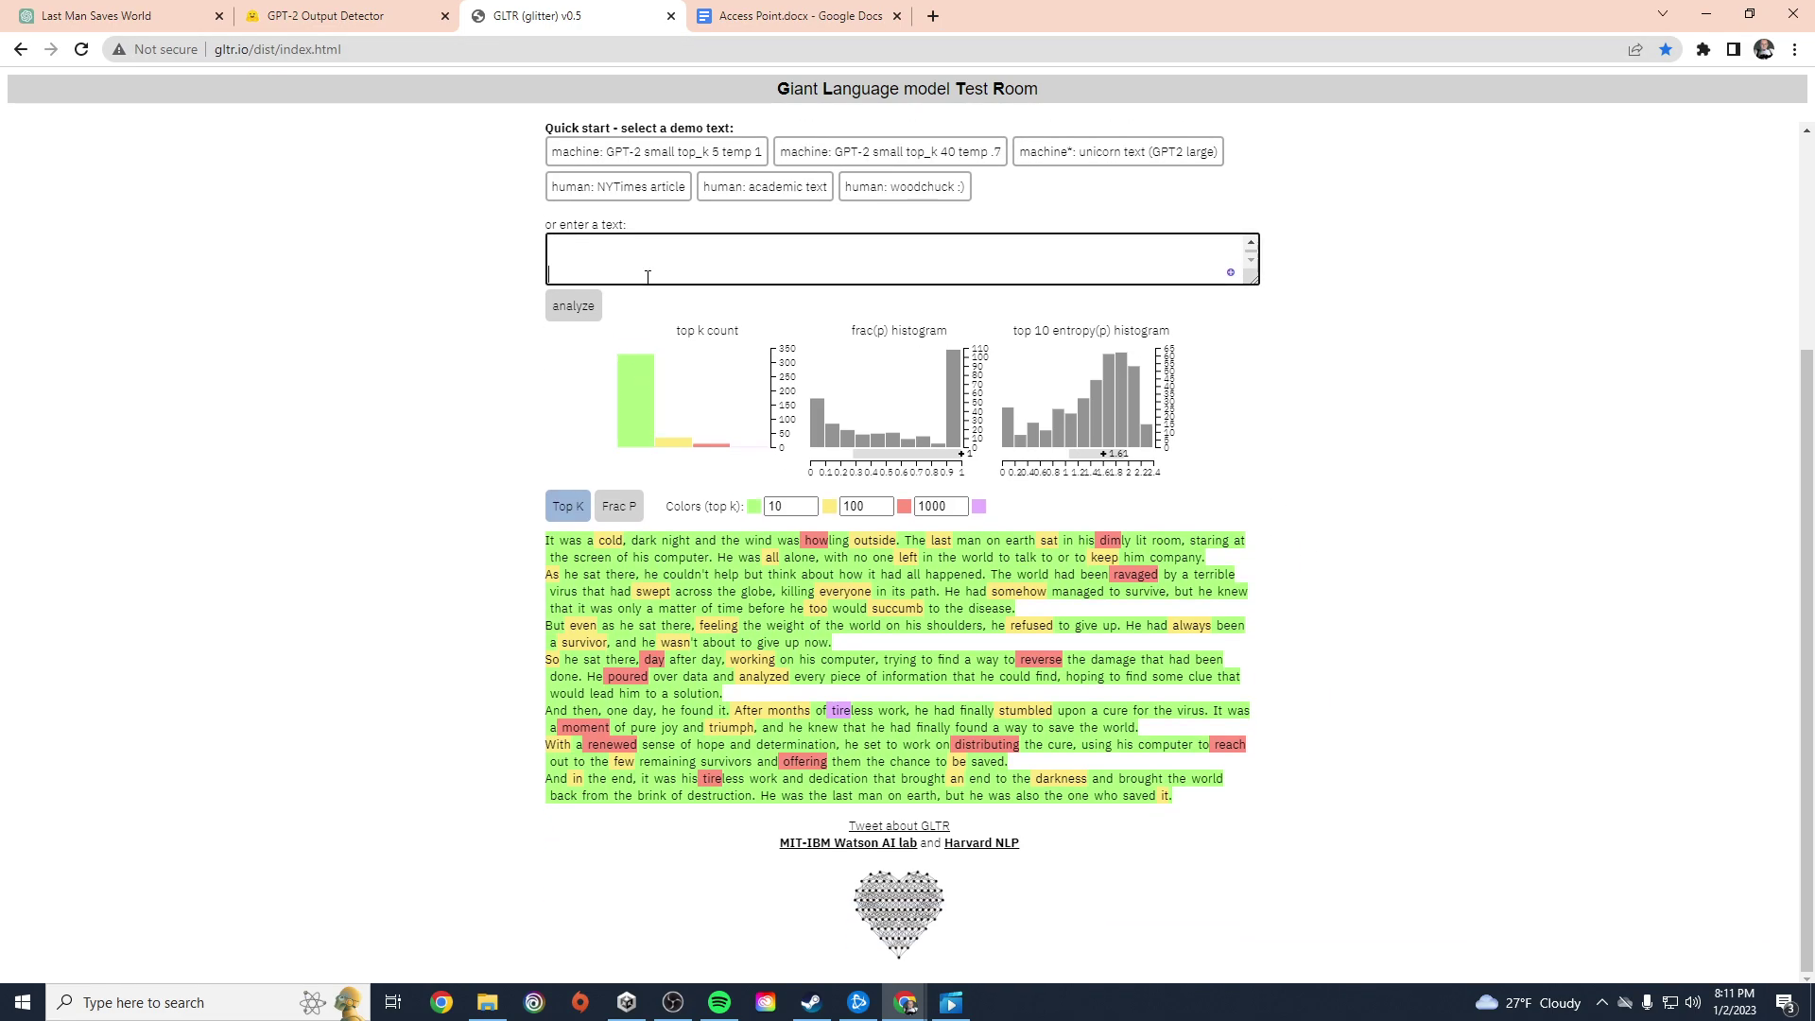
key(ctrl+z)
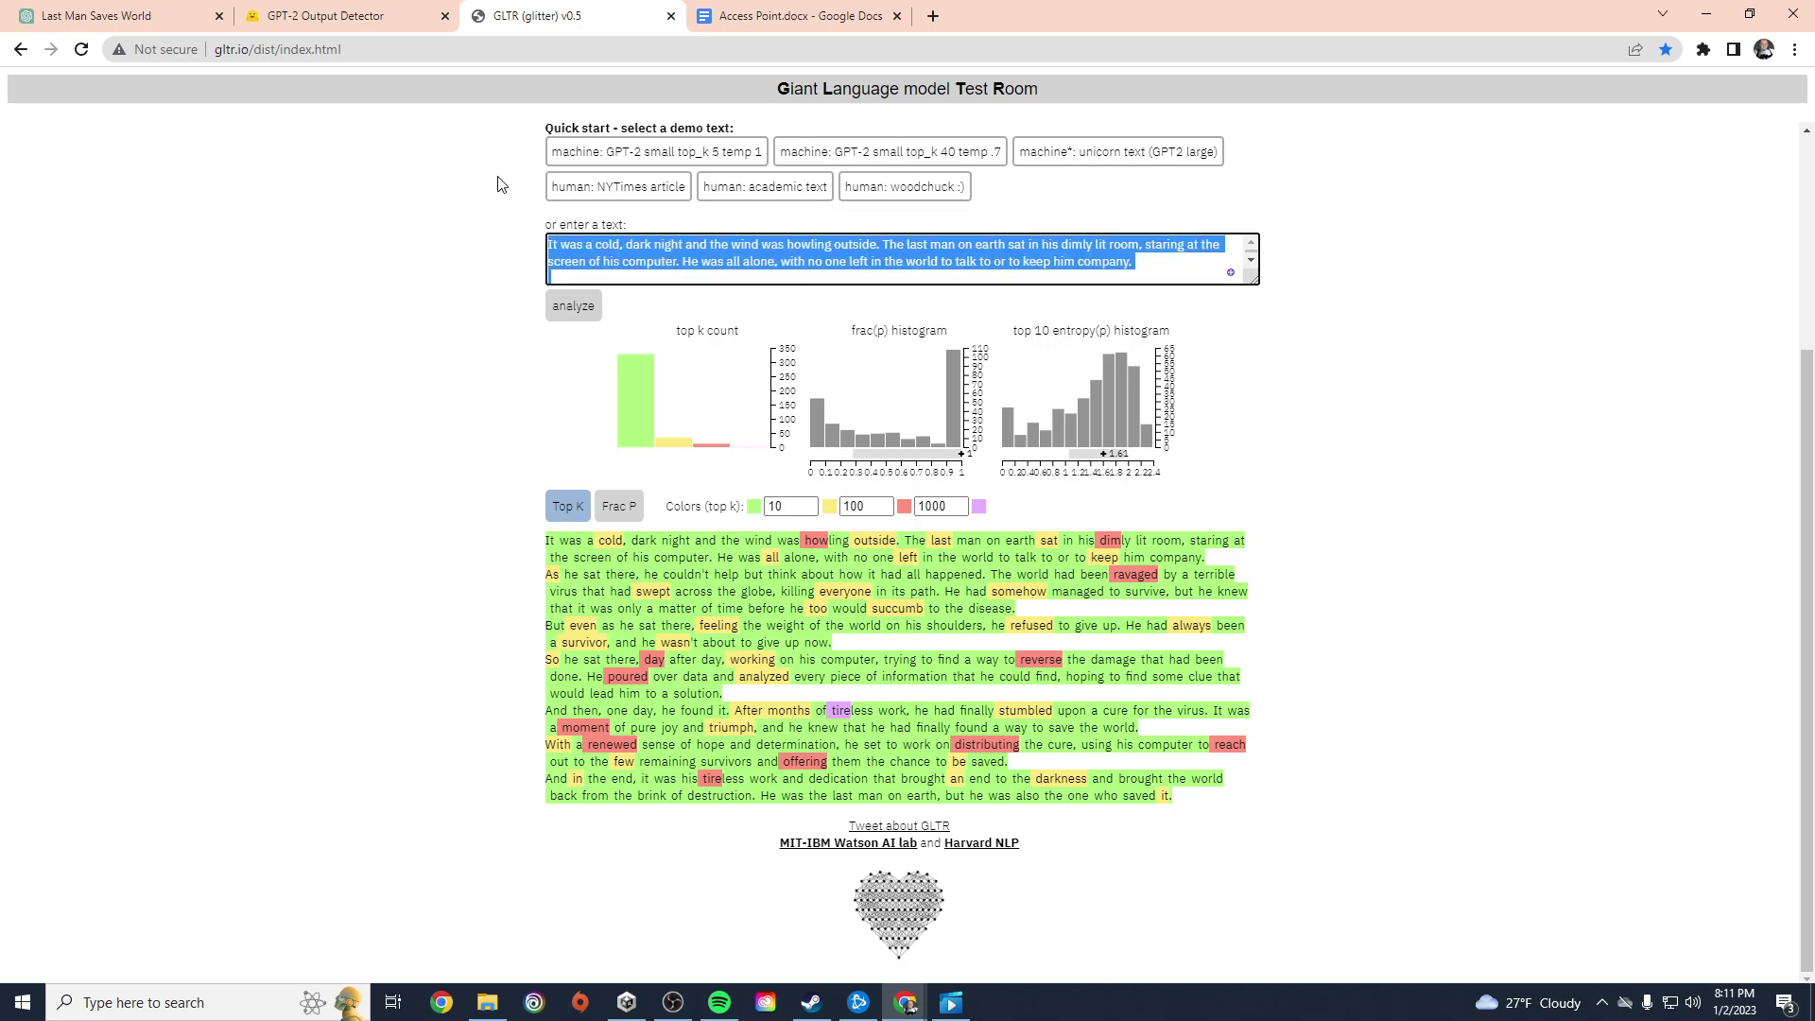
key(BackSpace)
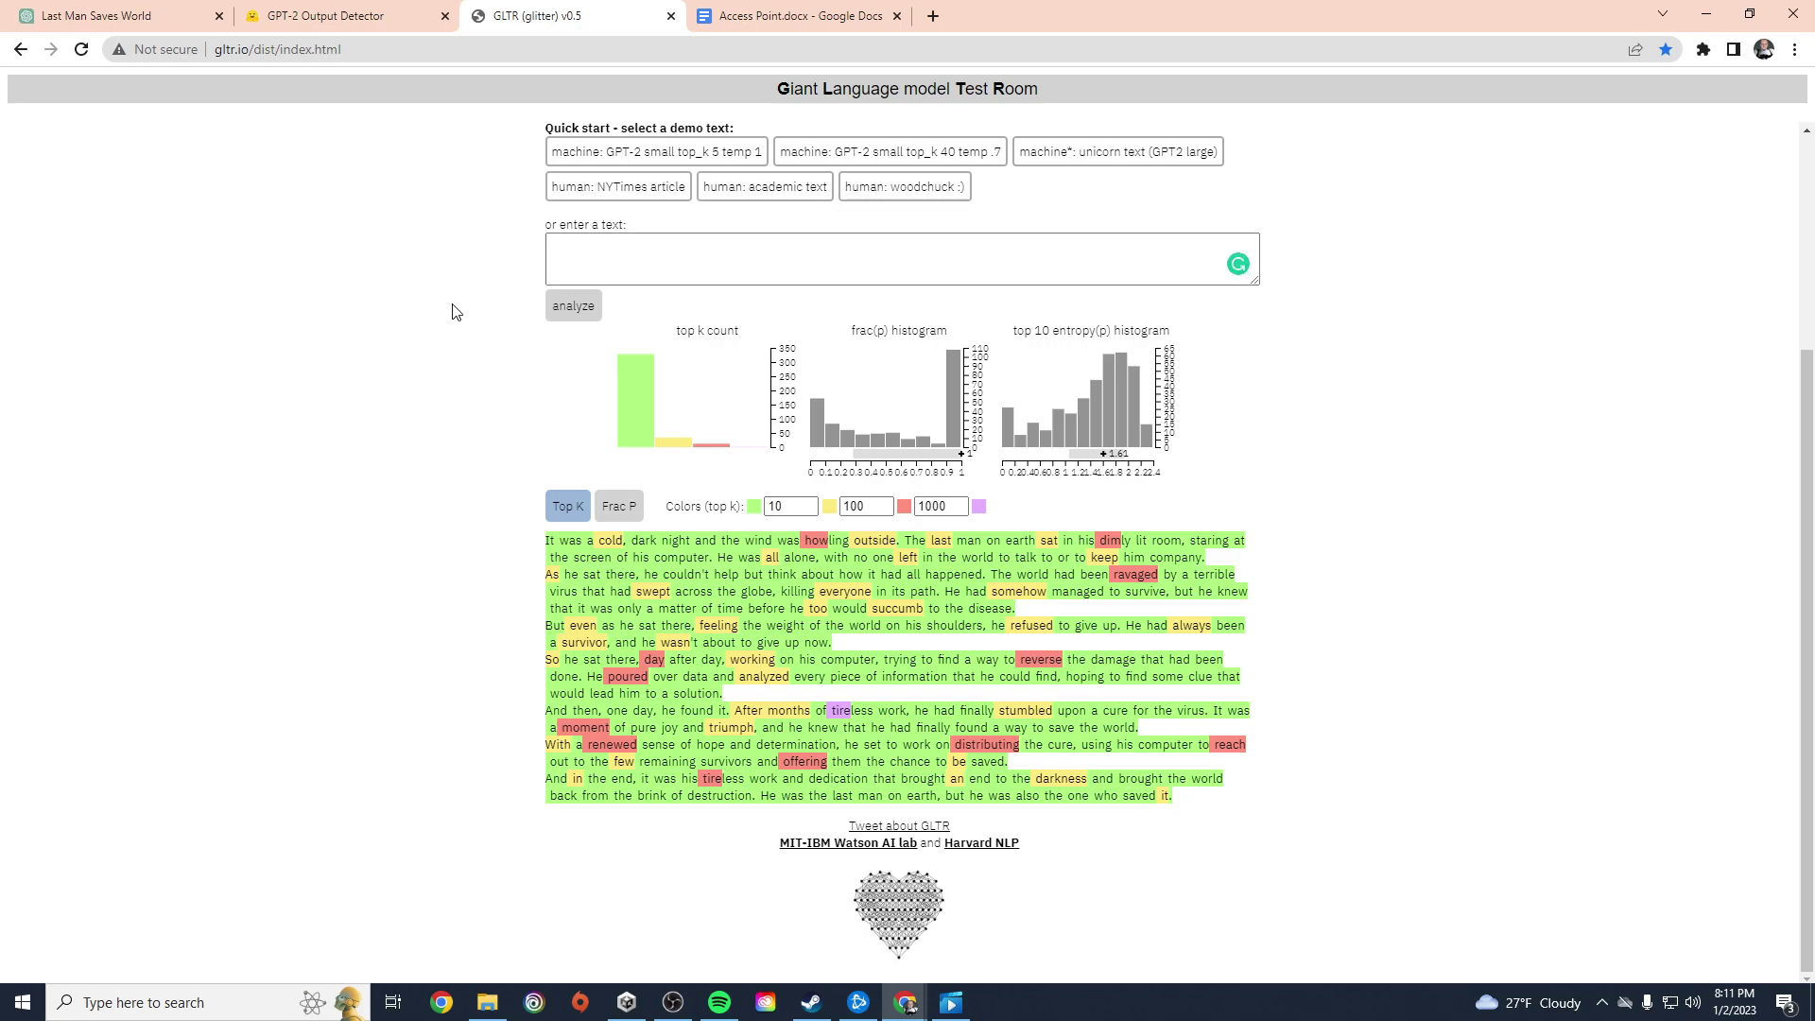
Step: Search Google in a new tab for 'best detector for chat gpt text' and scroll the results
key(ctrl+t)
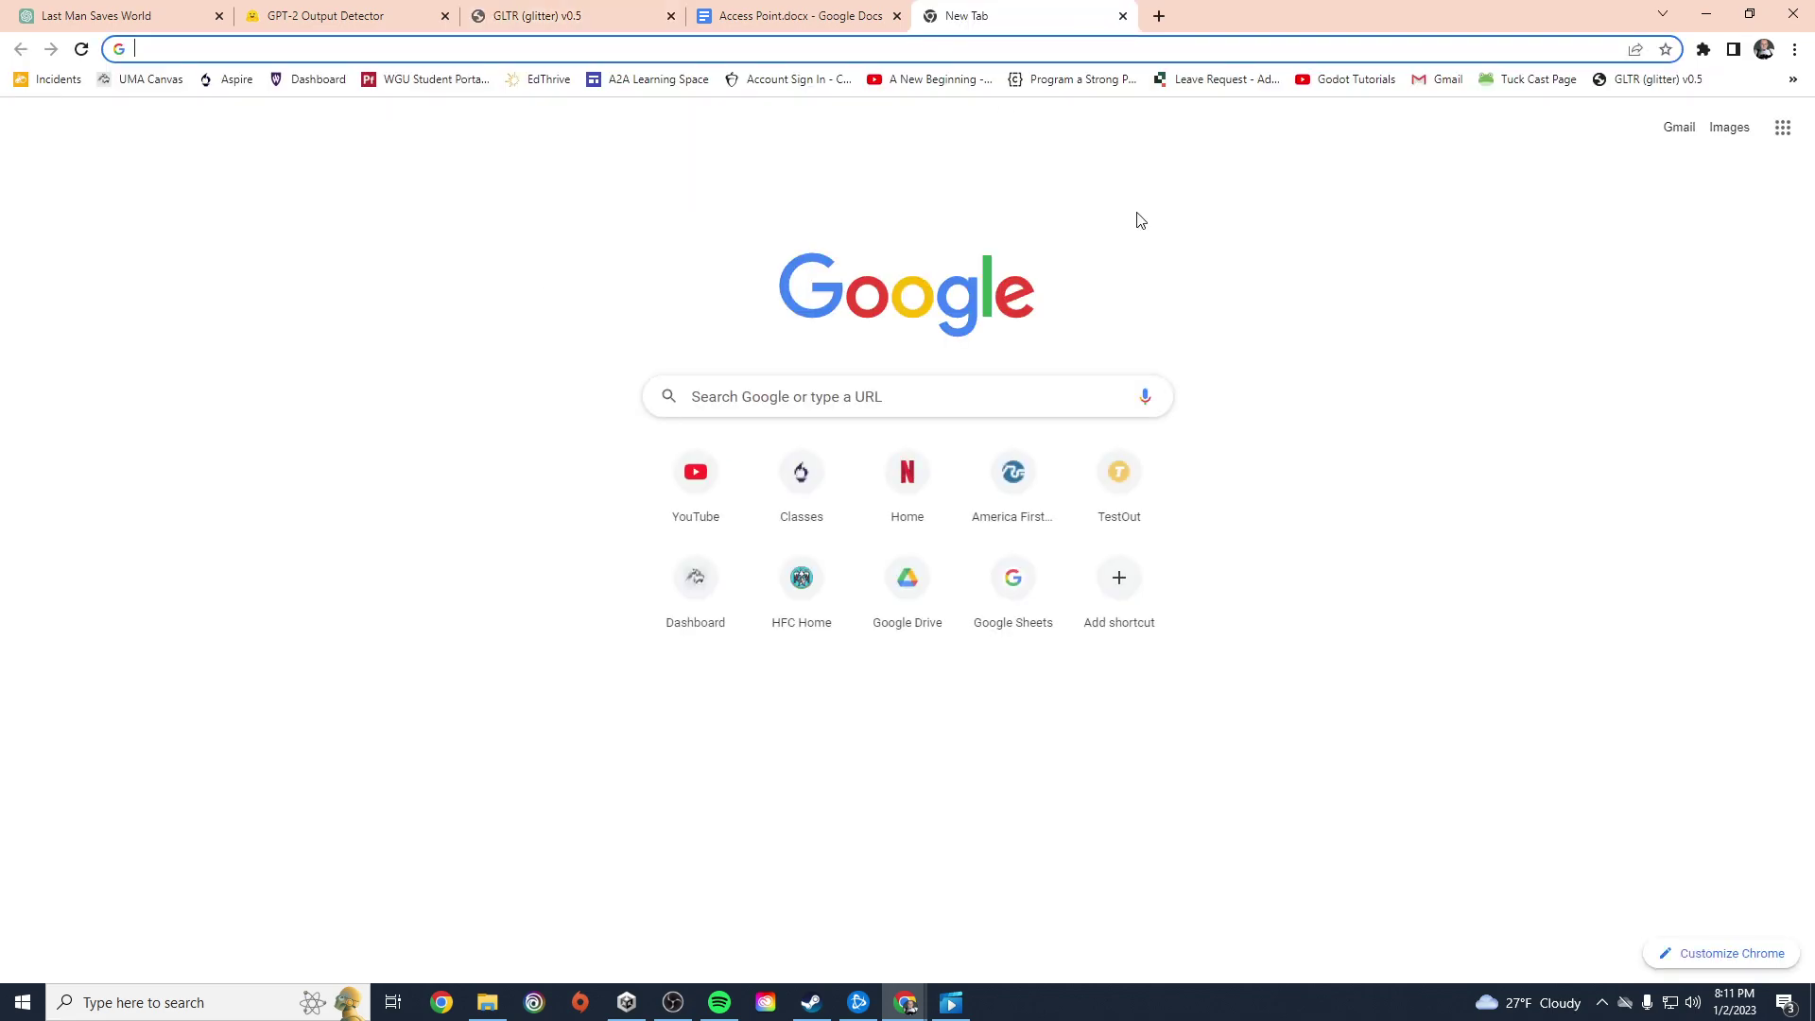
text(best )
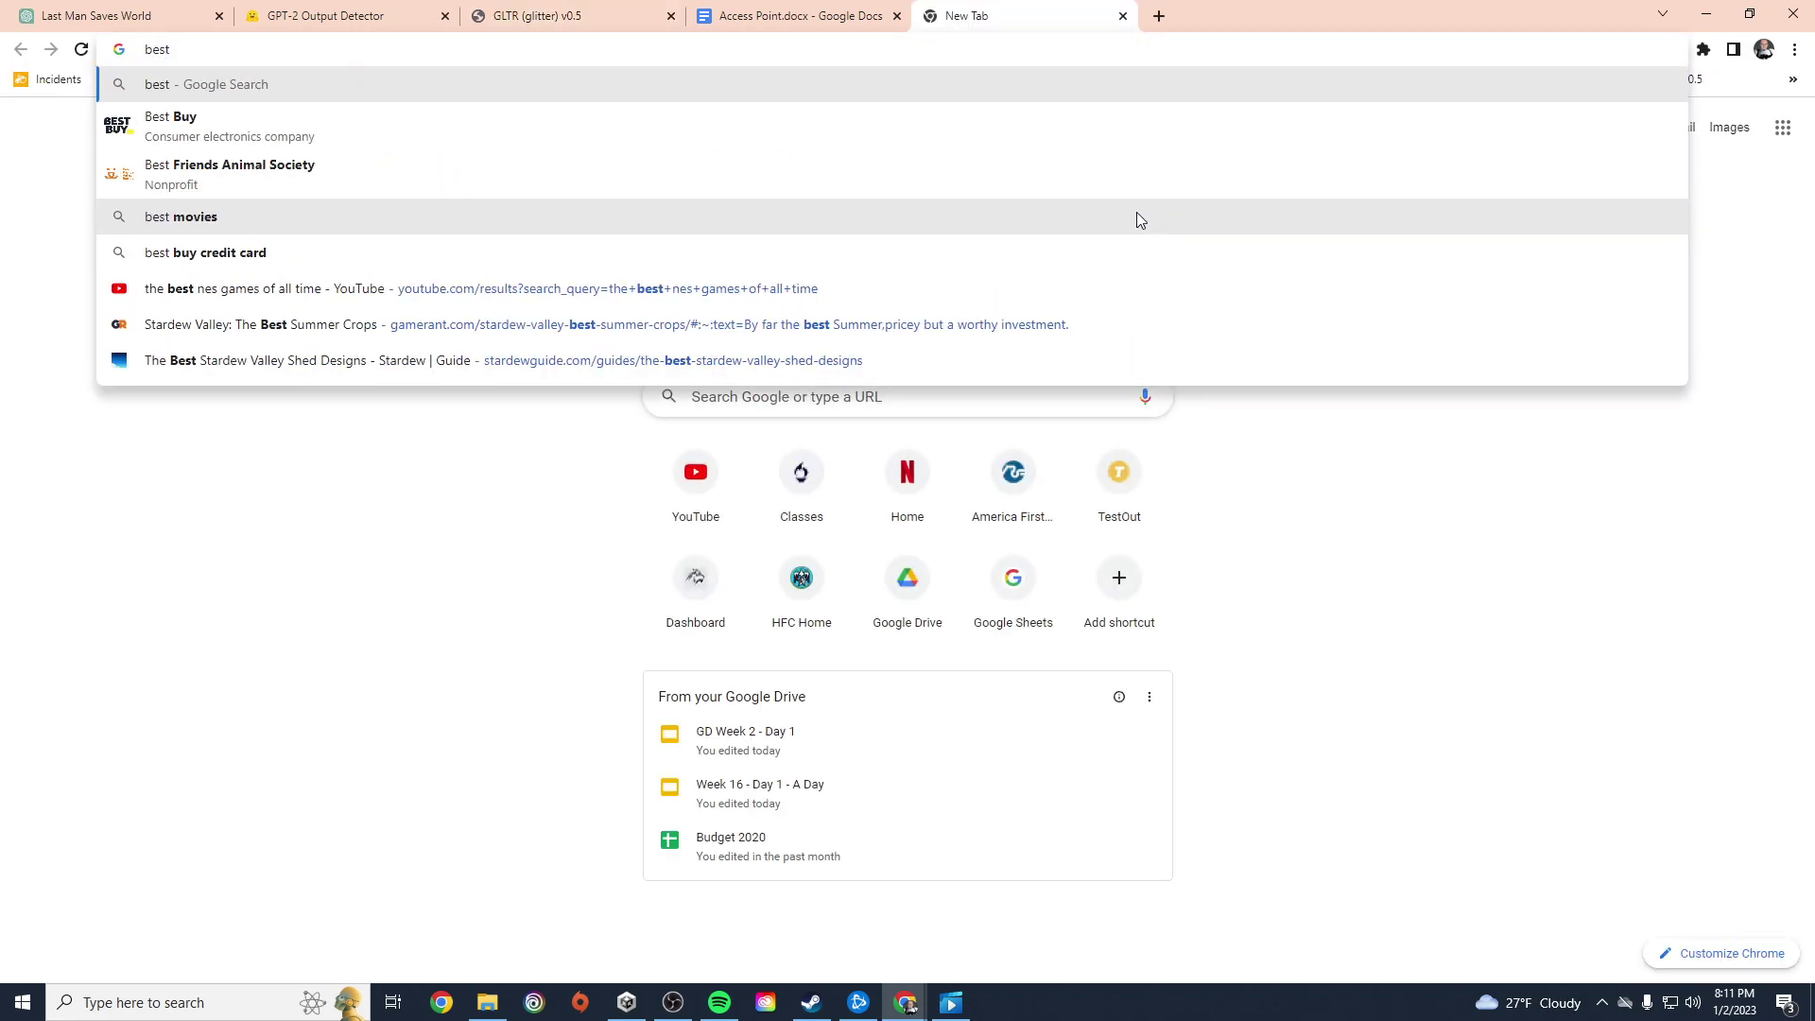
text(detecto)
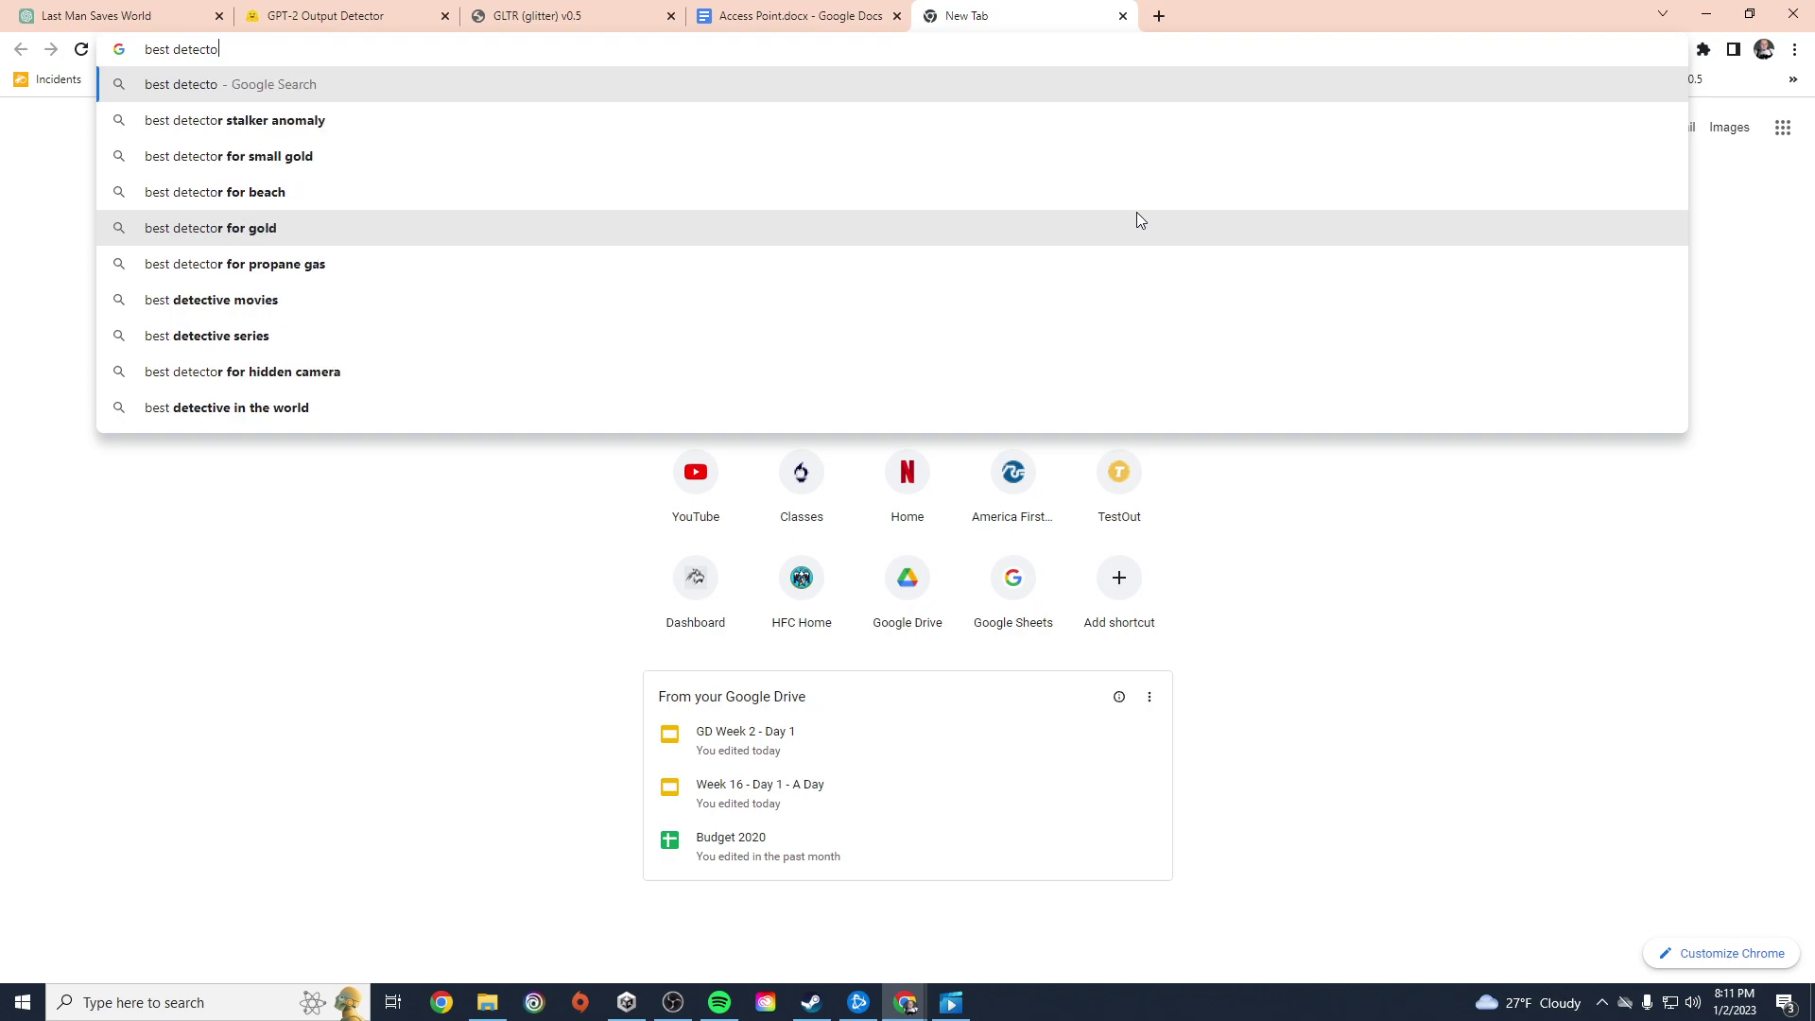
text(r f)
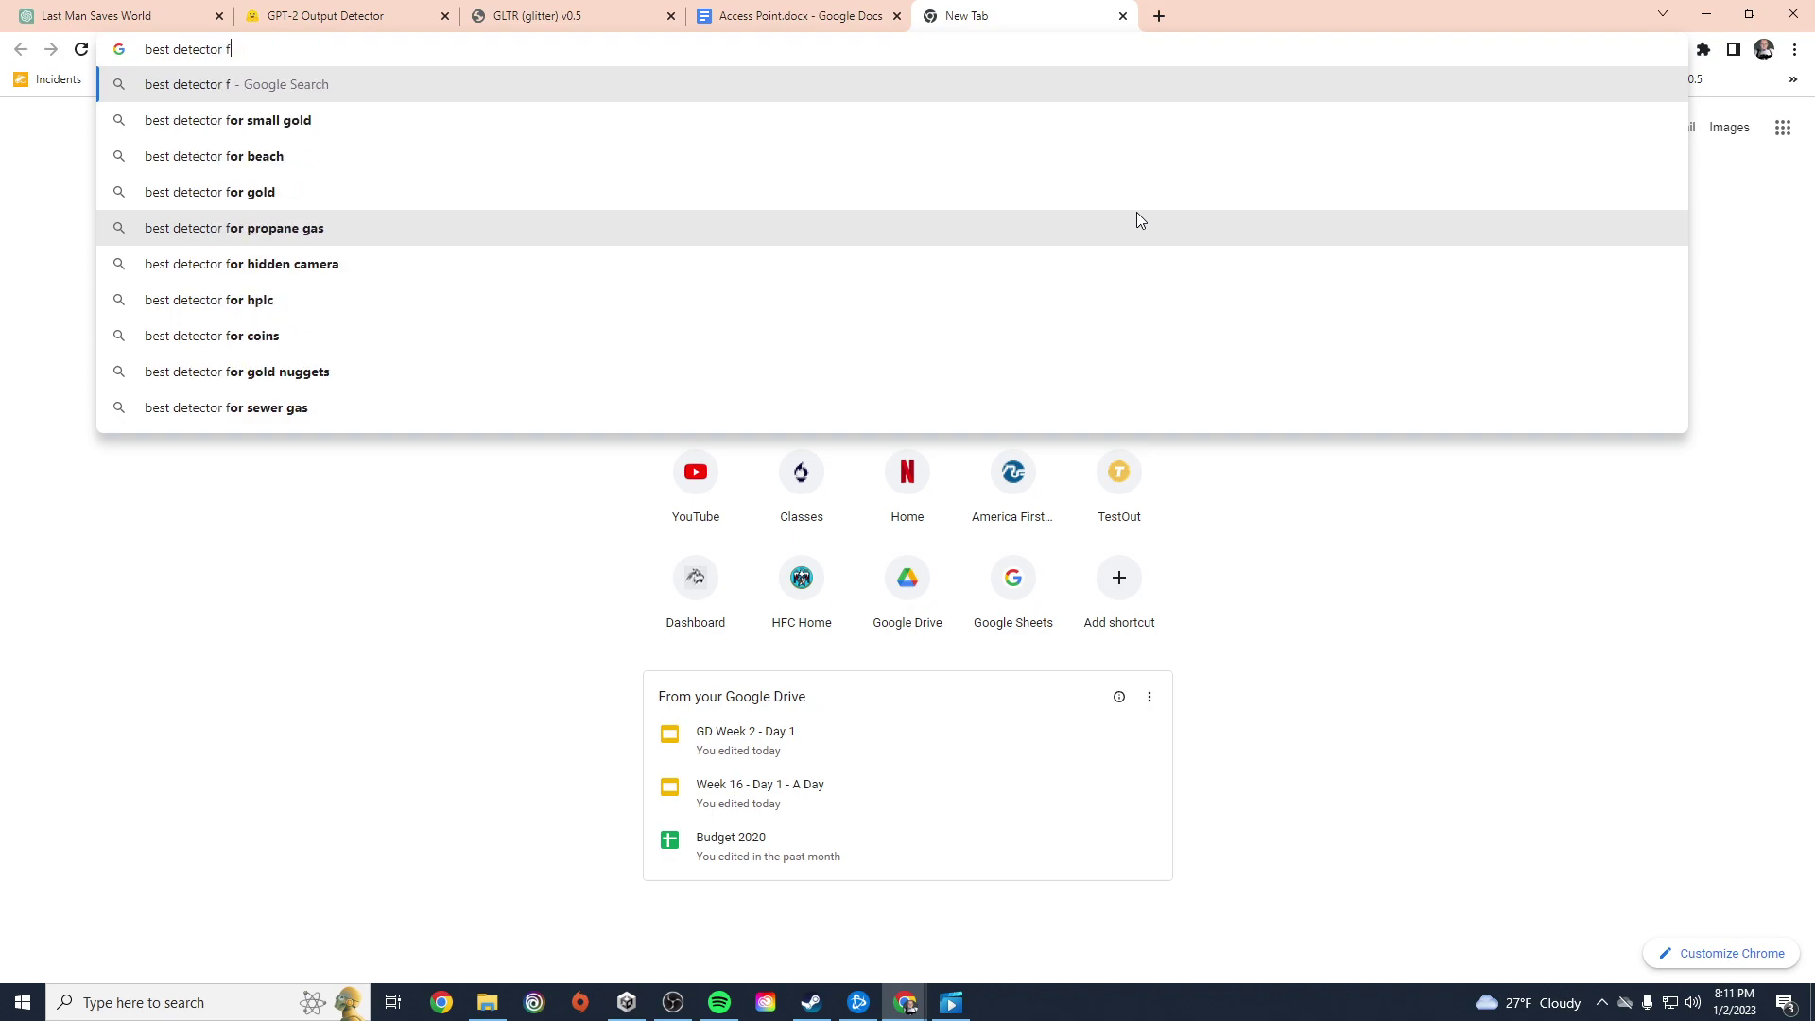
text(or )
text(chat )
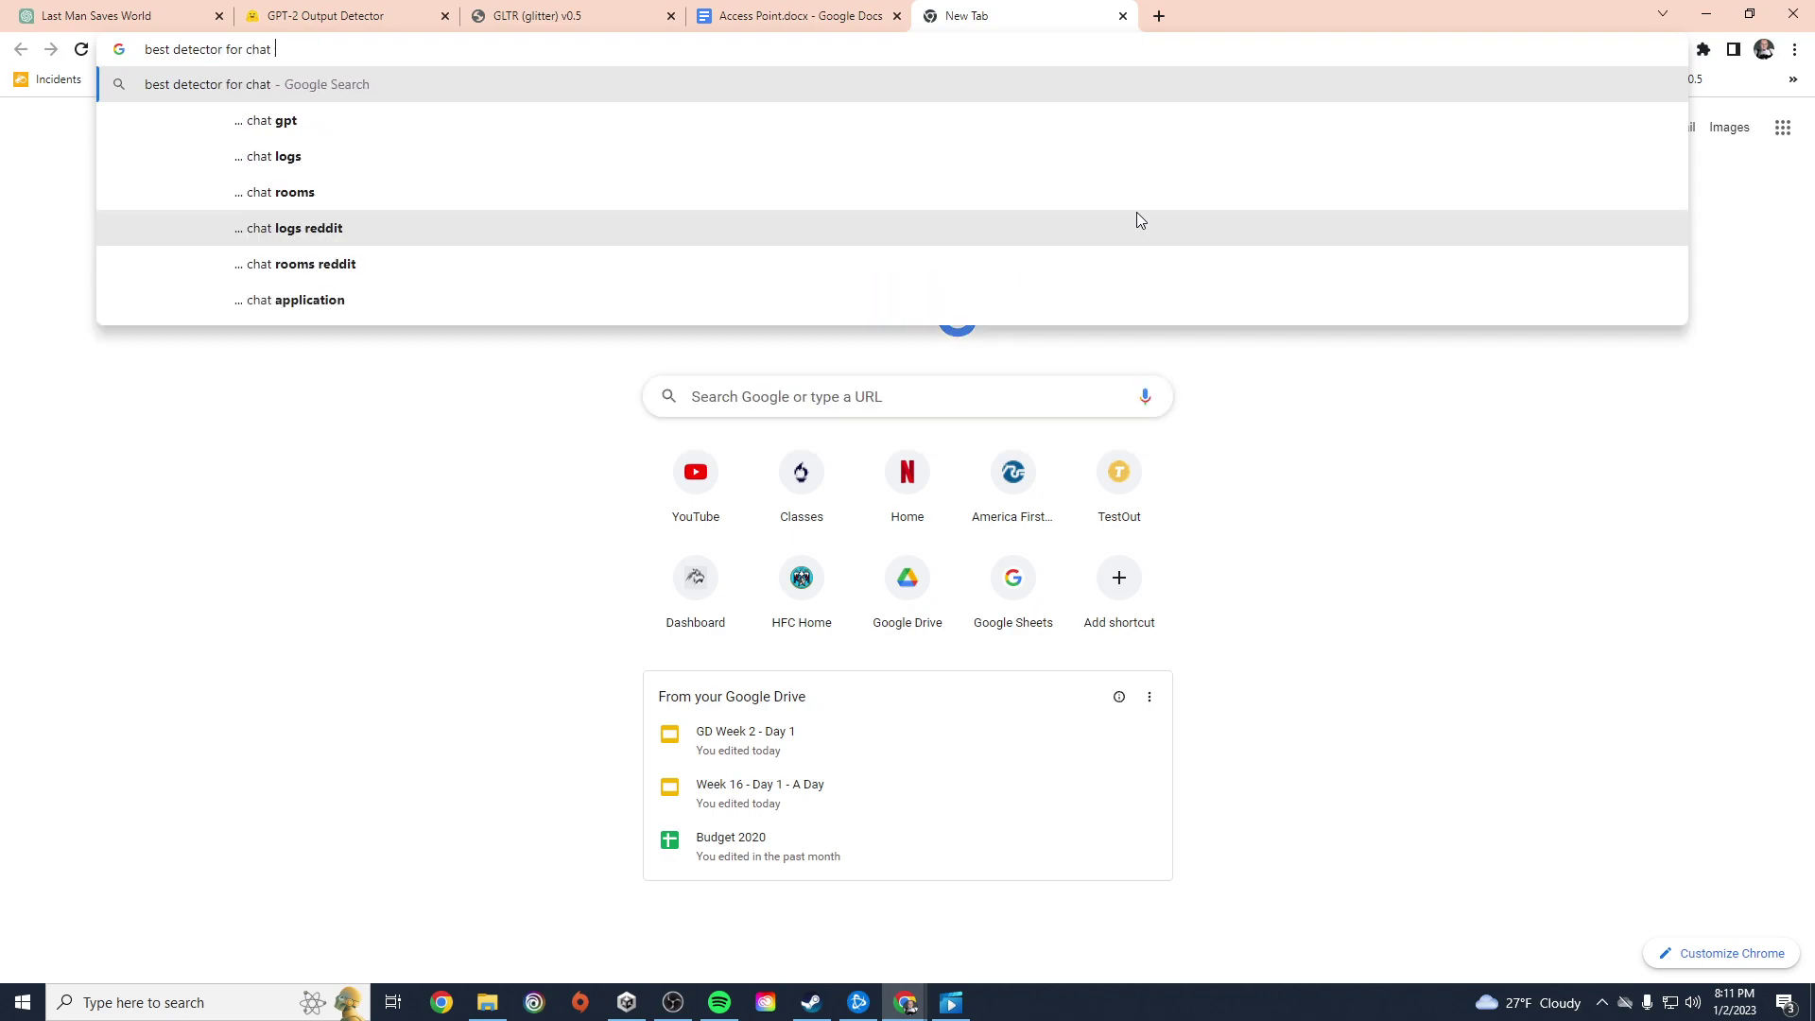
text(gpt text)
key(Return)
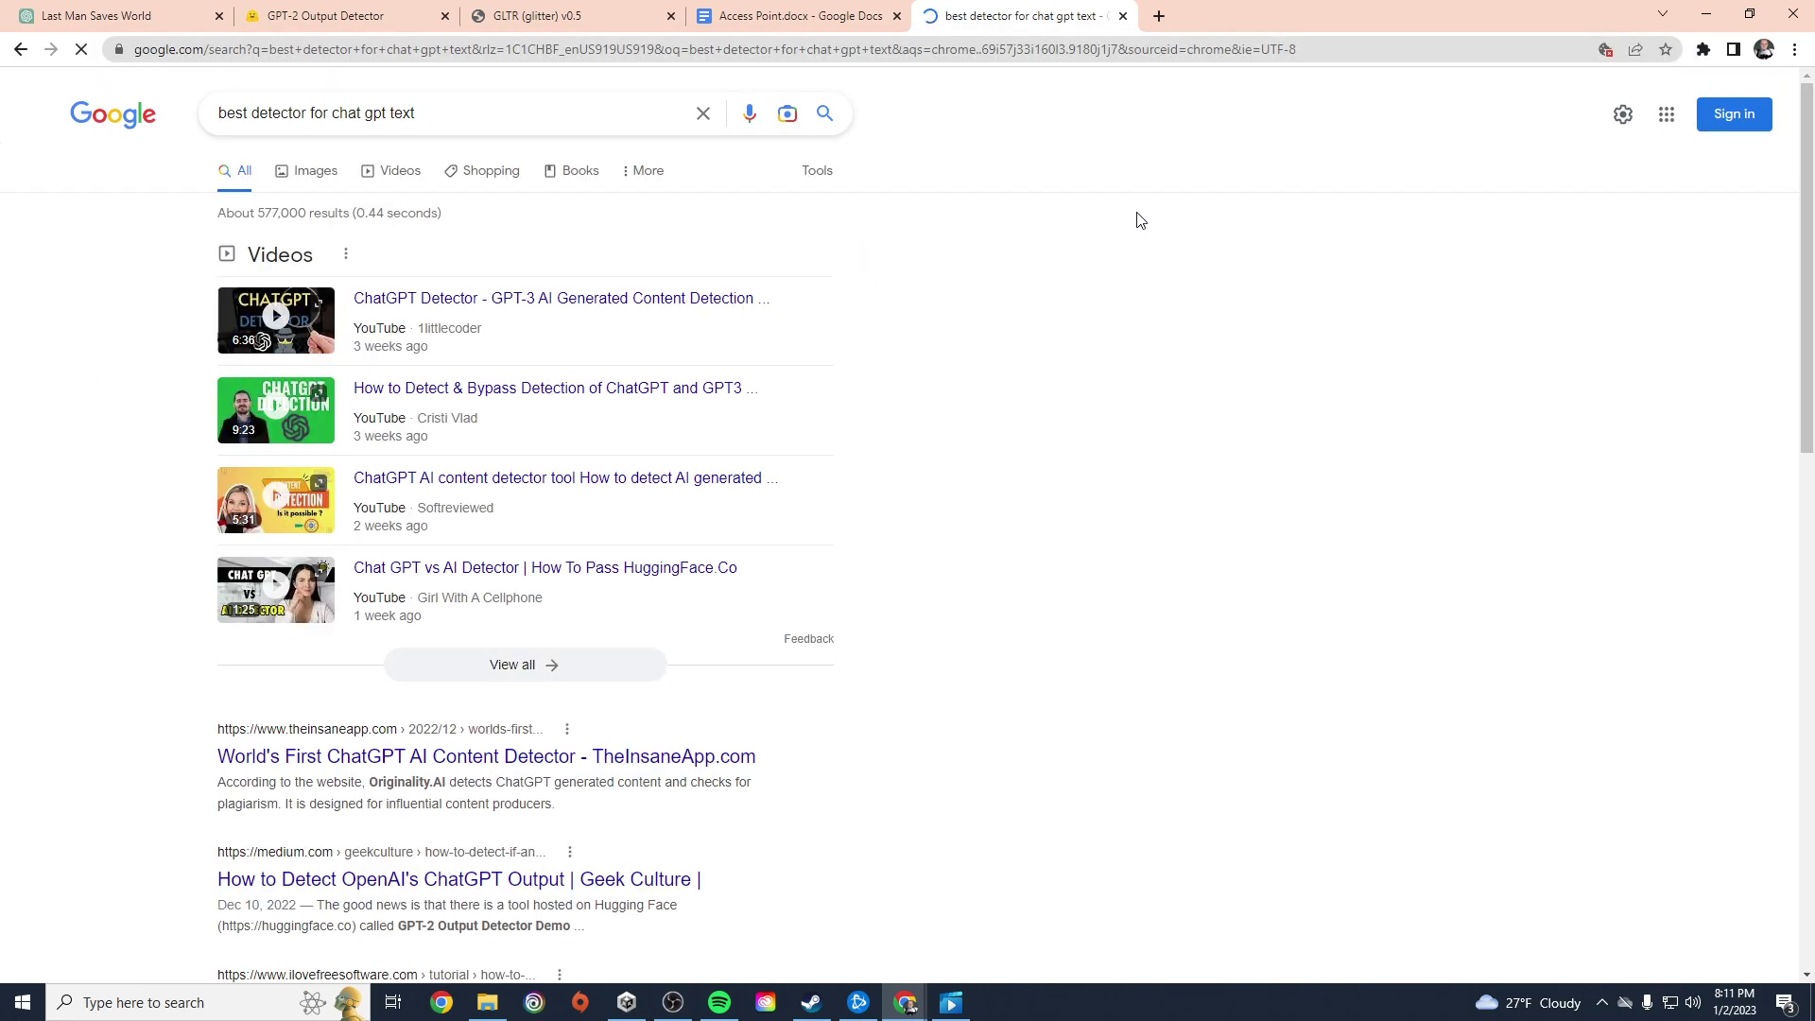
scroll(972, 502, down, 2)
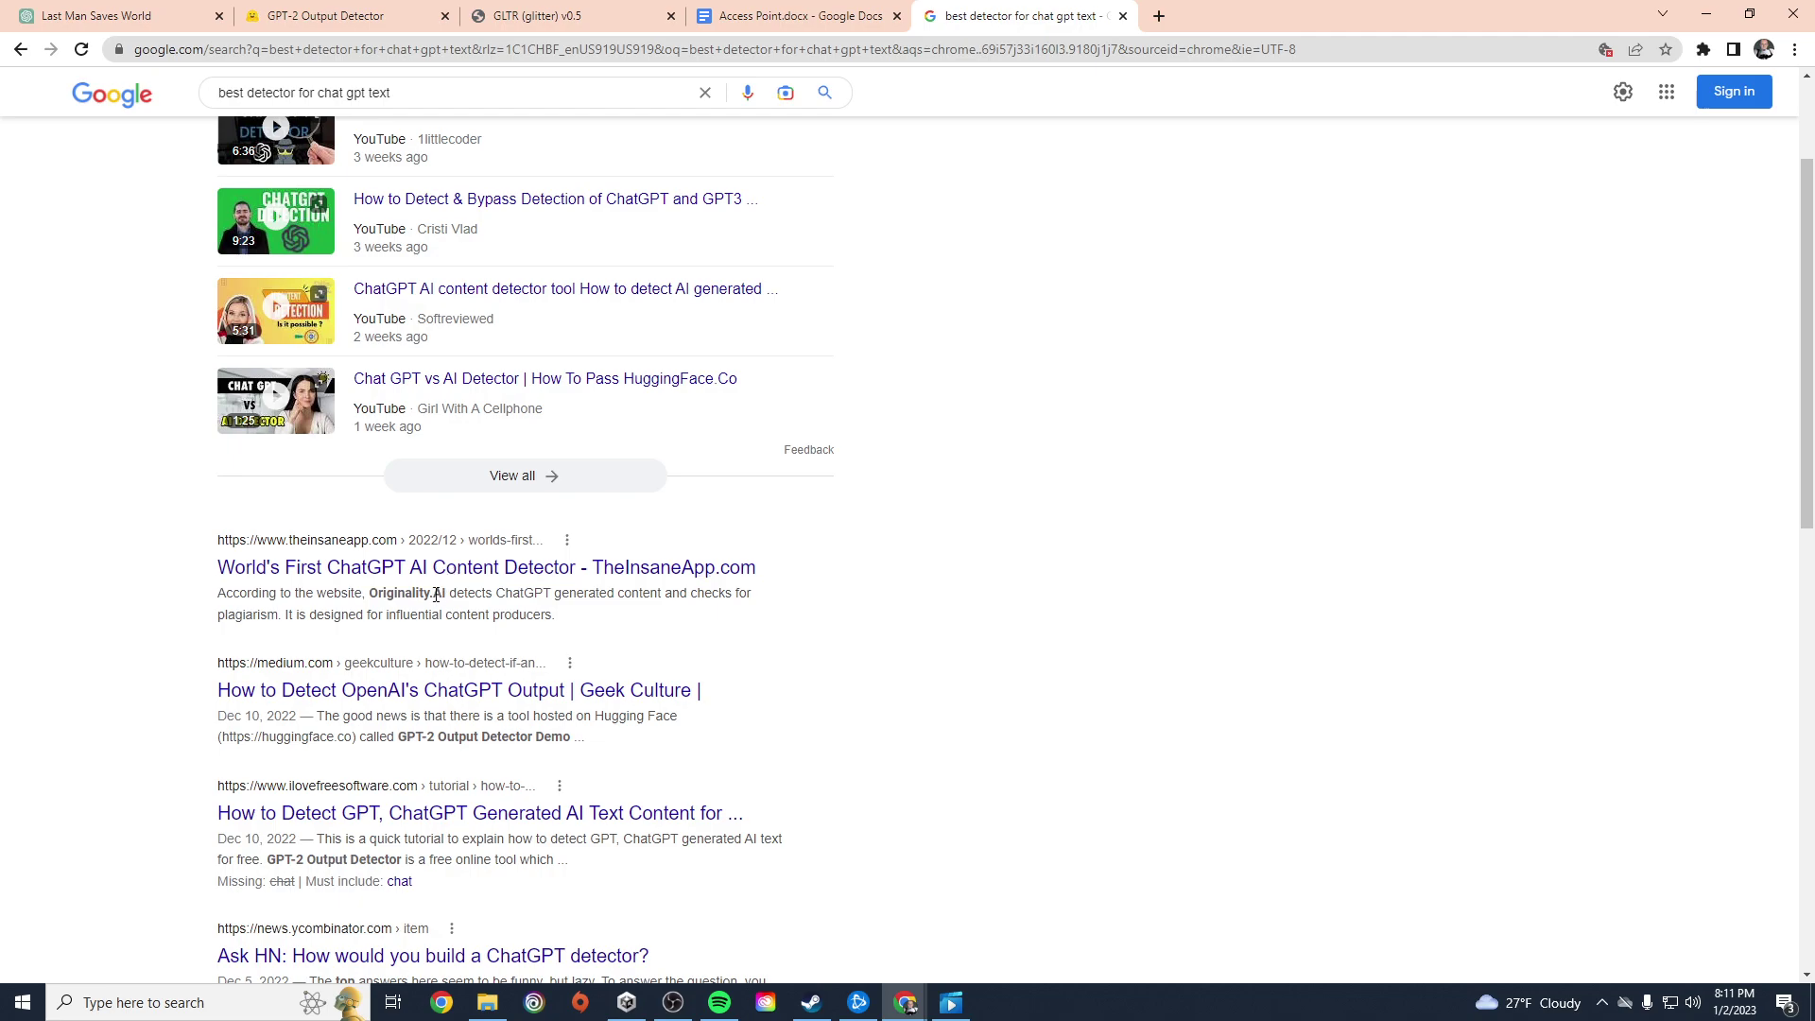
scroll(693, 662, down, 3)
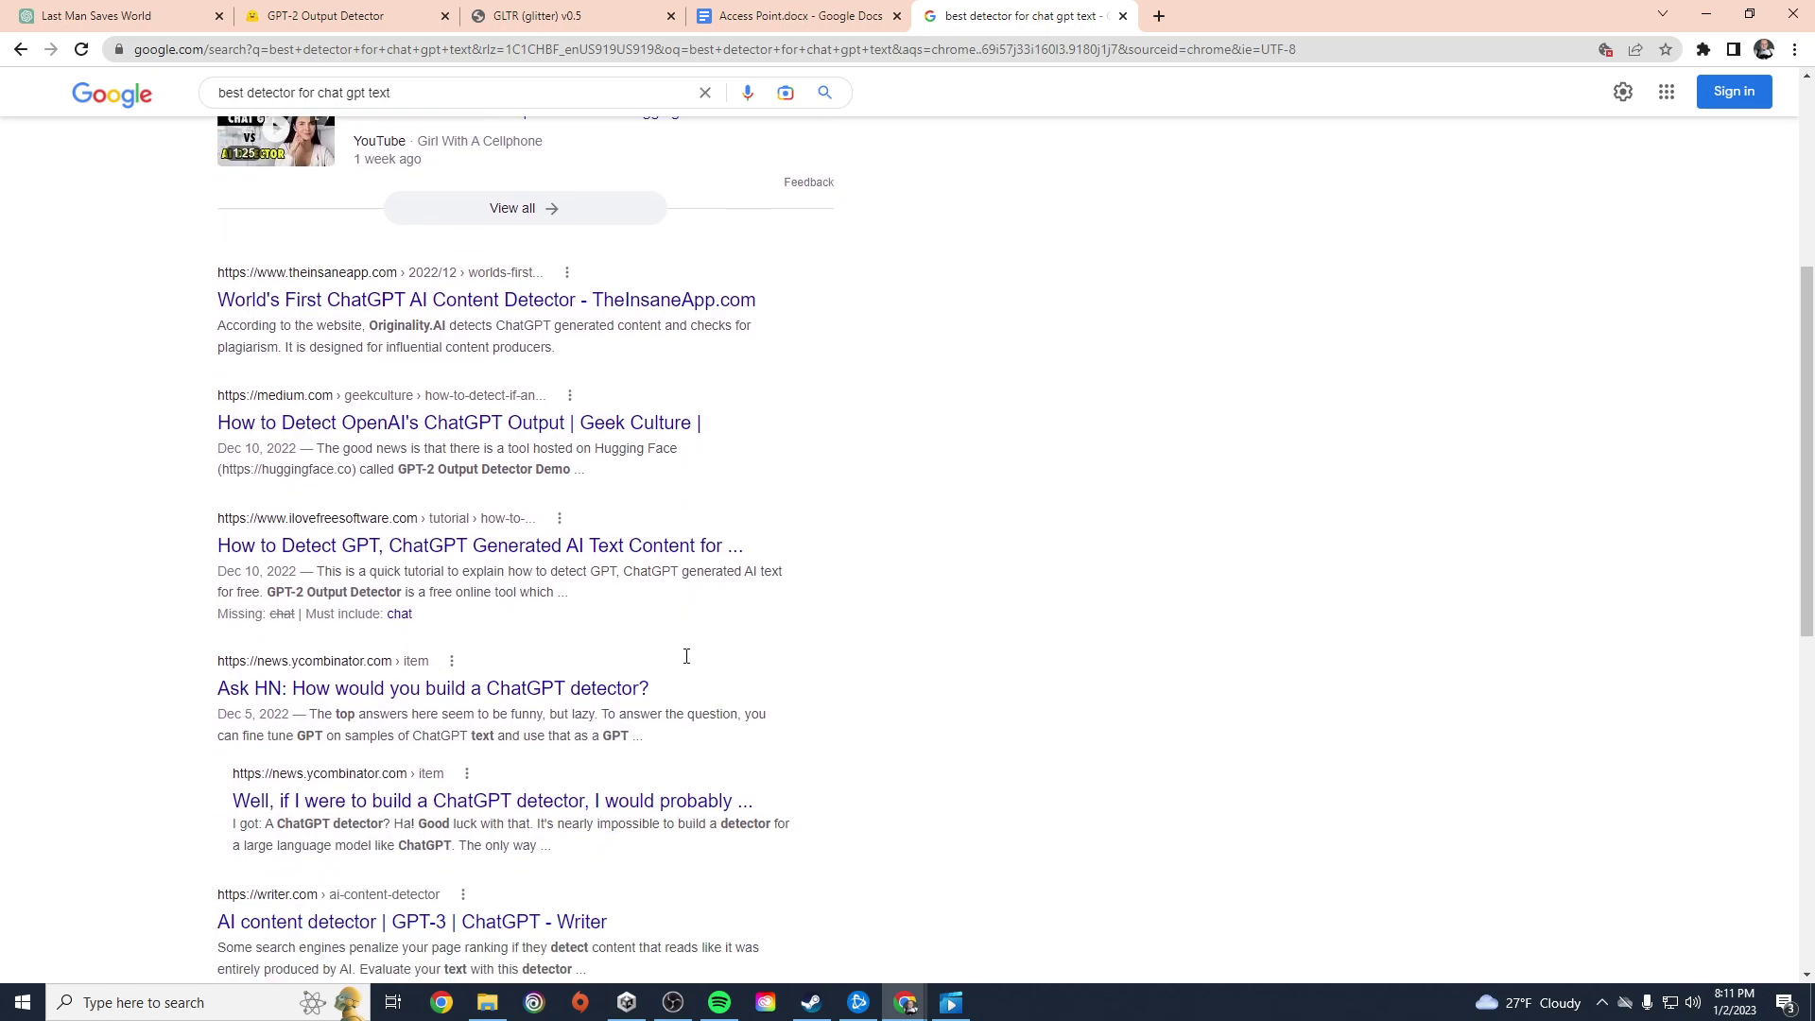
Step: Read Medium's 'How to Detect OpenAI's ChatGPT Output' article, then go back to the results
click(402, 406)
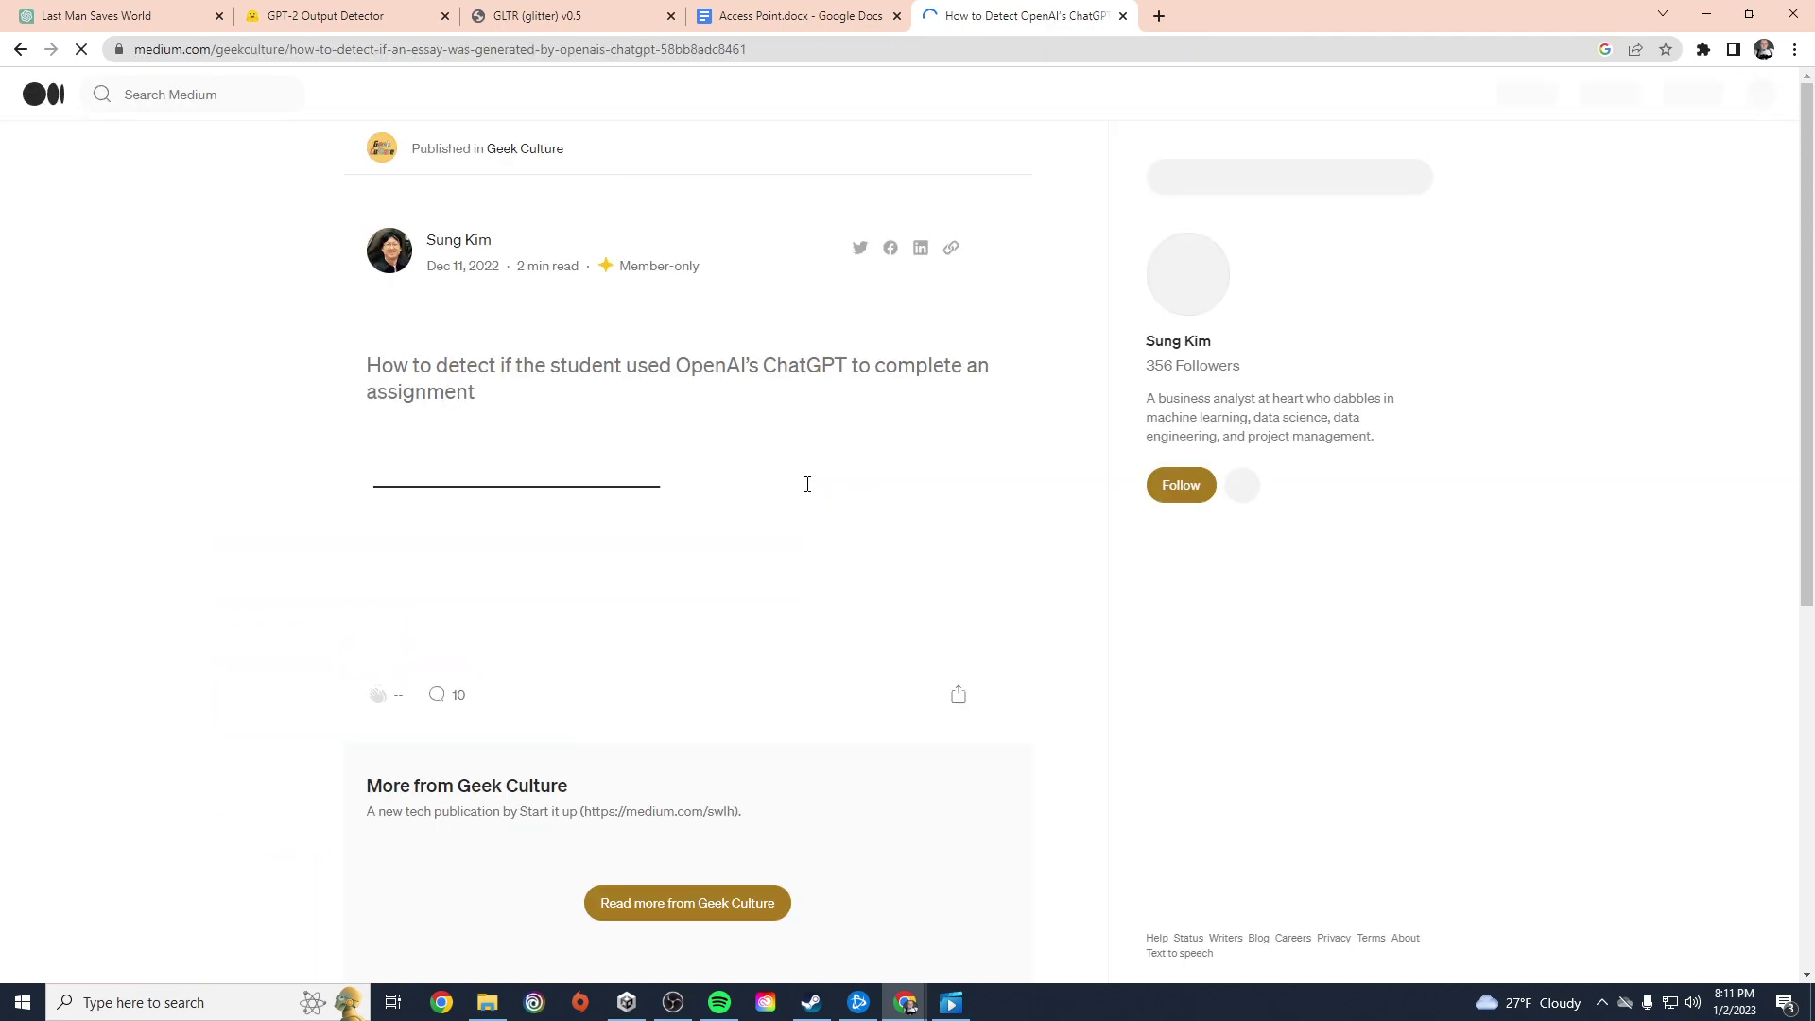
scroll(870, 607, down, 1)
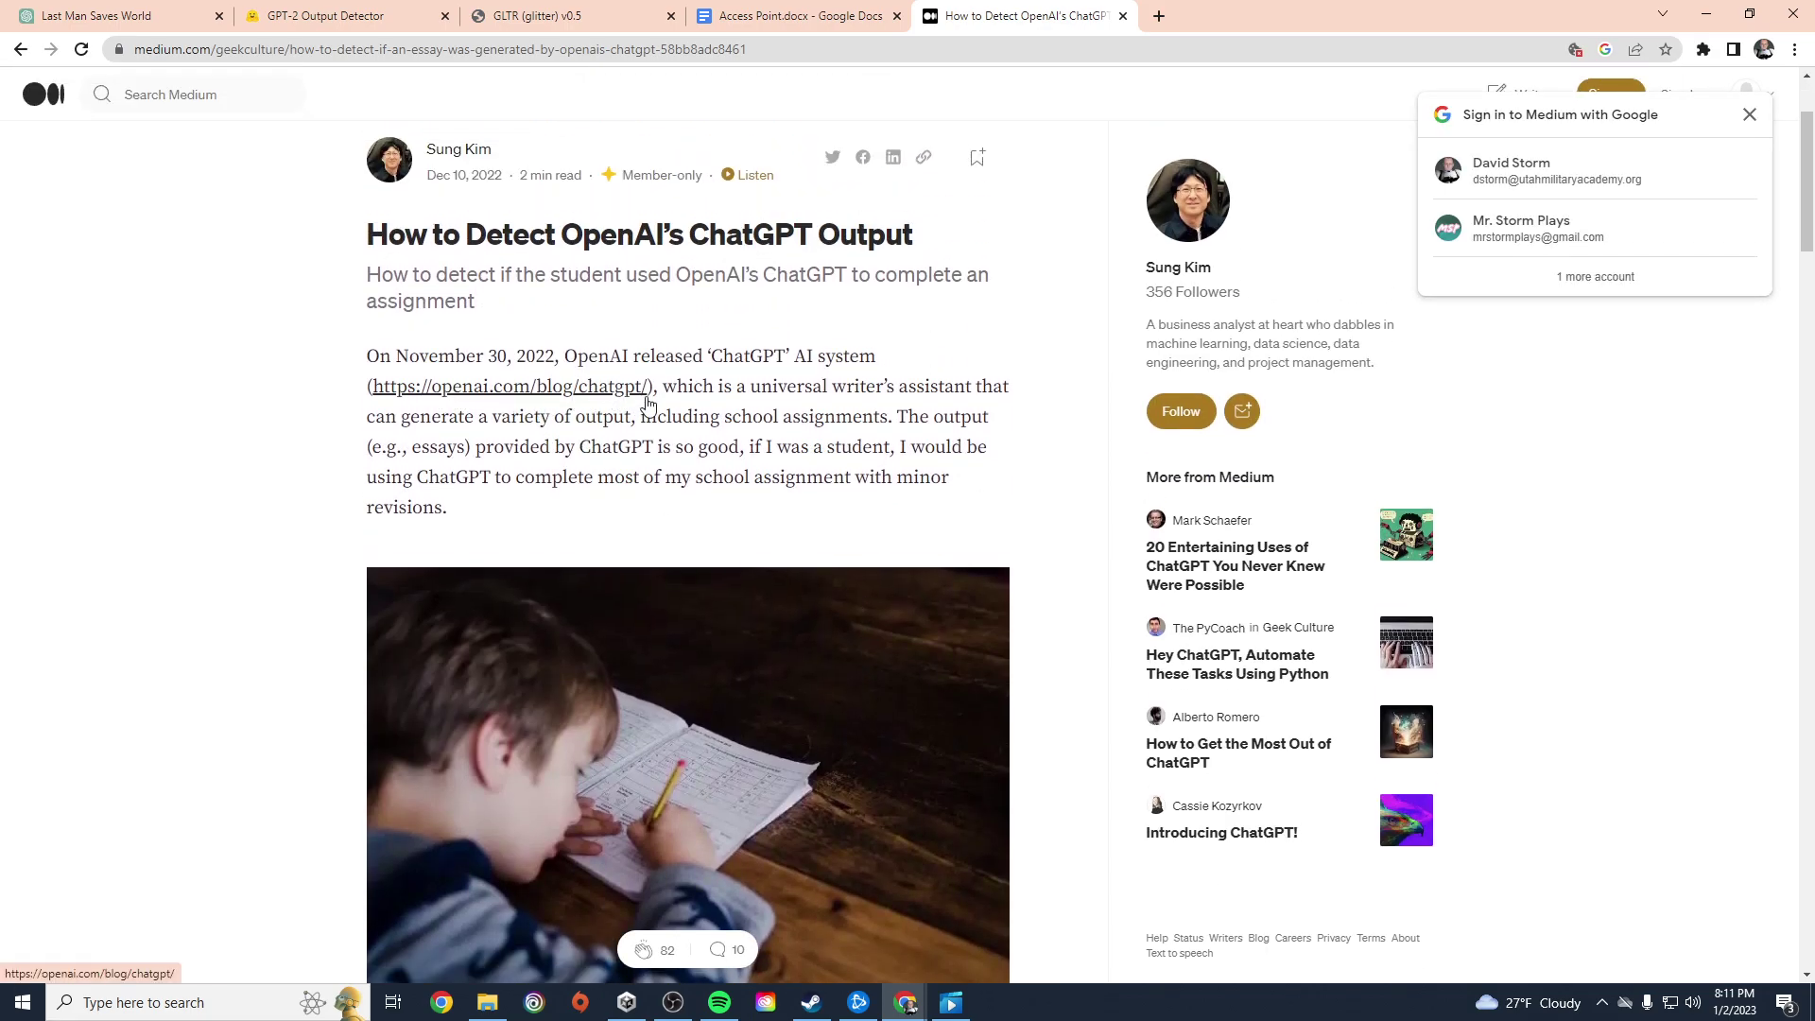
scroll(878, 546, down, 5)
scroll(878, 547, down, 4)
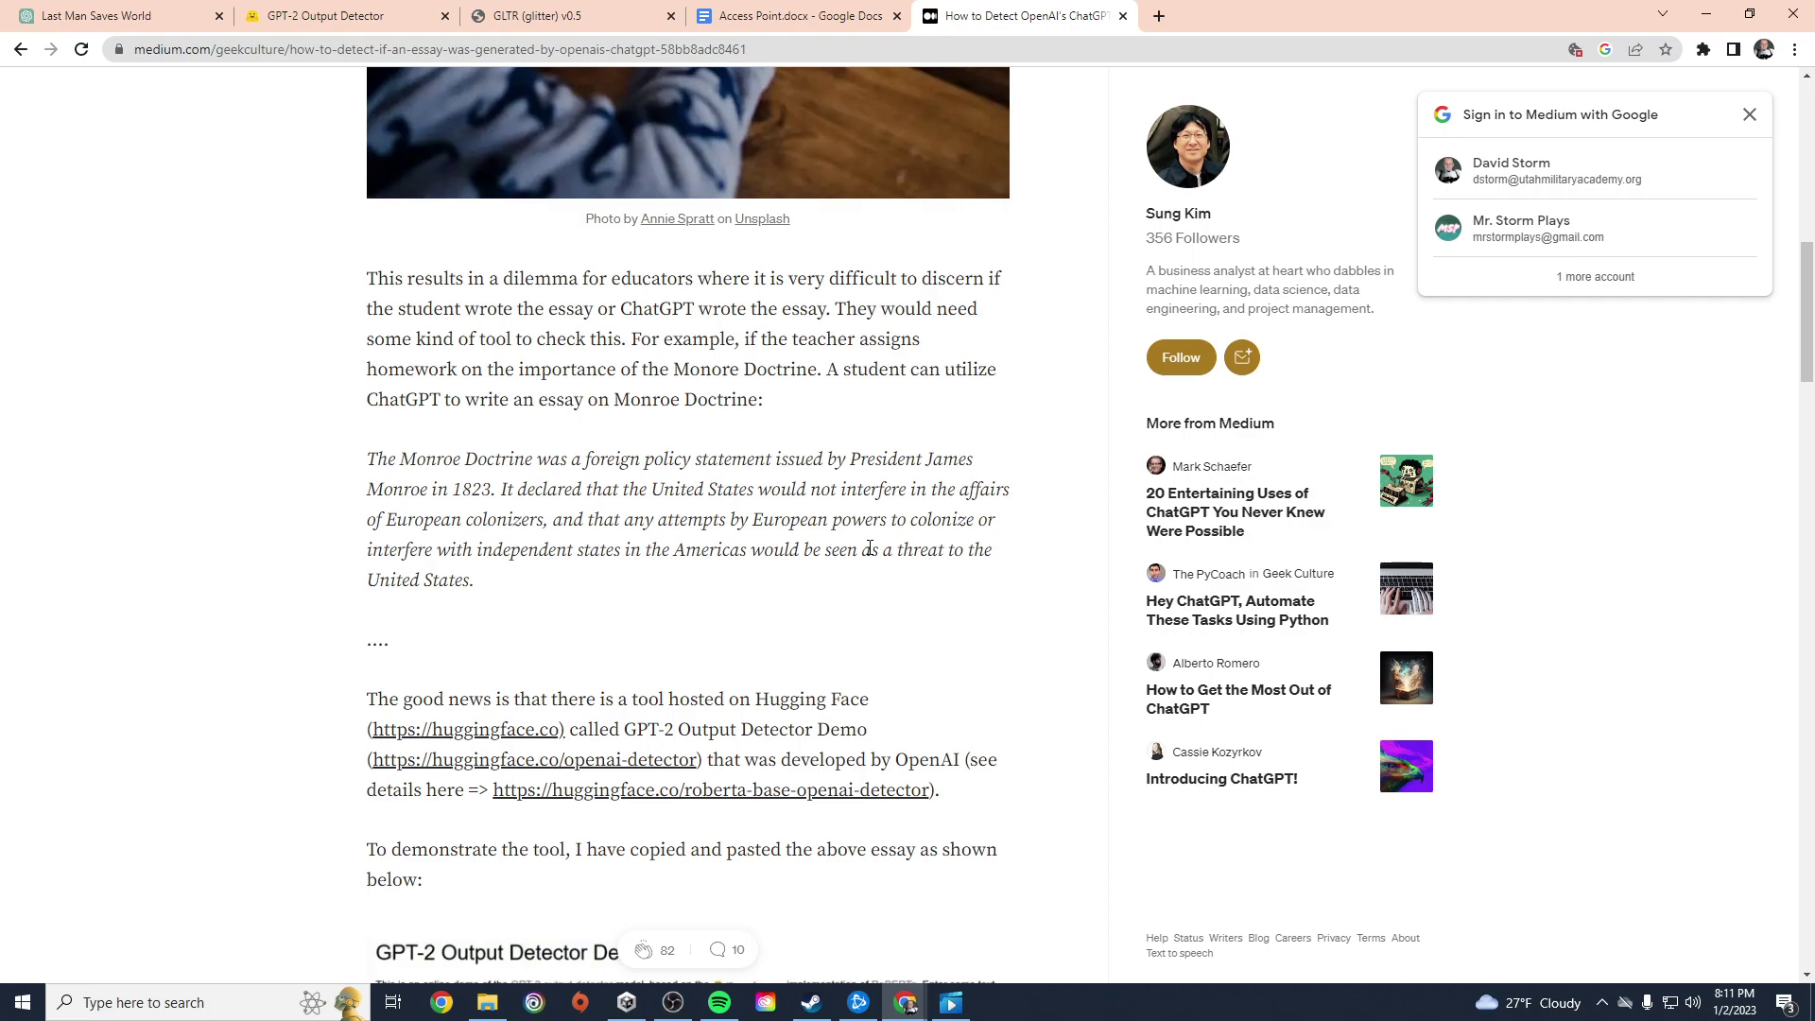
scroll(705, 594, down, 4)
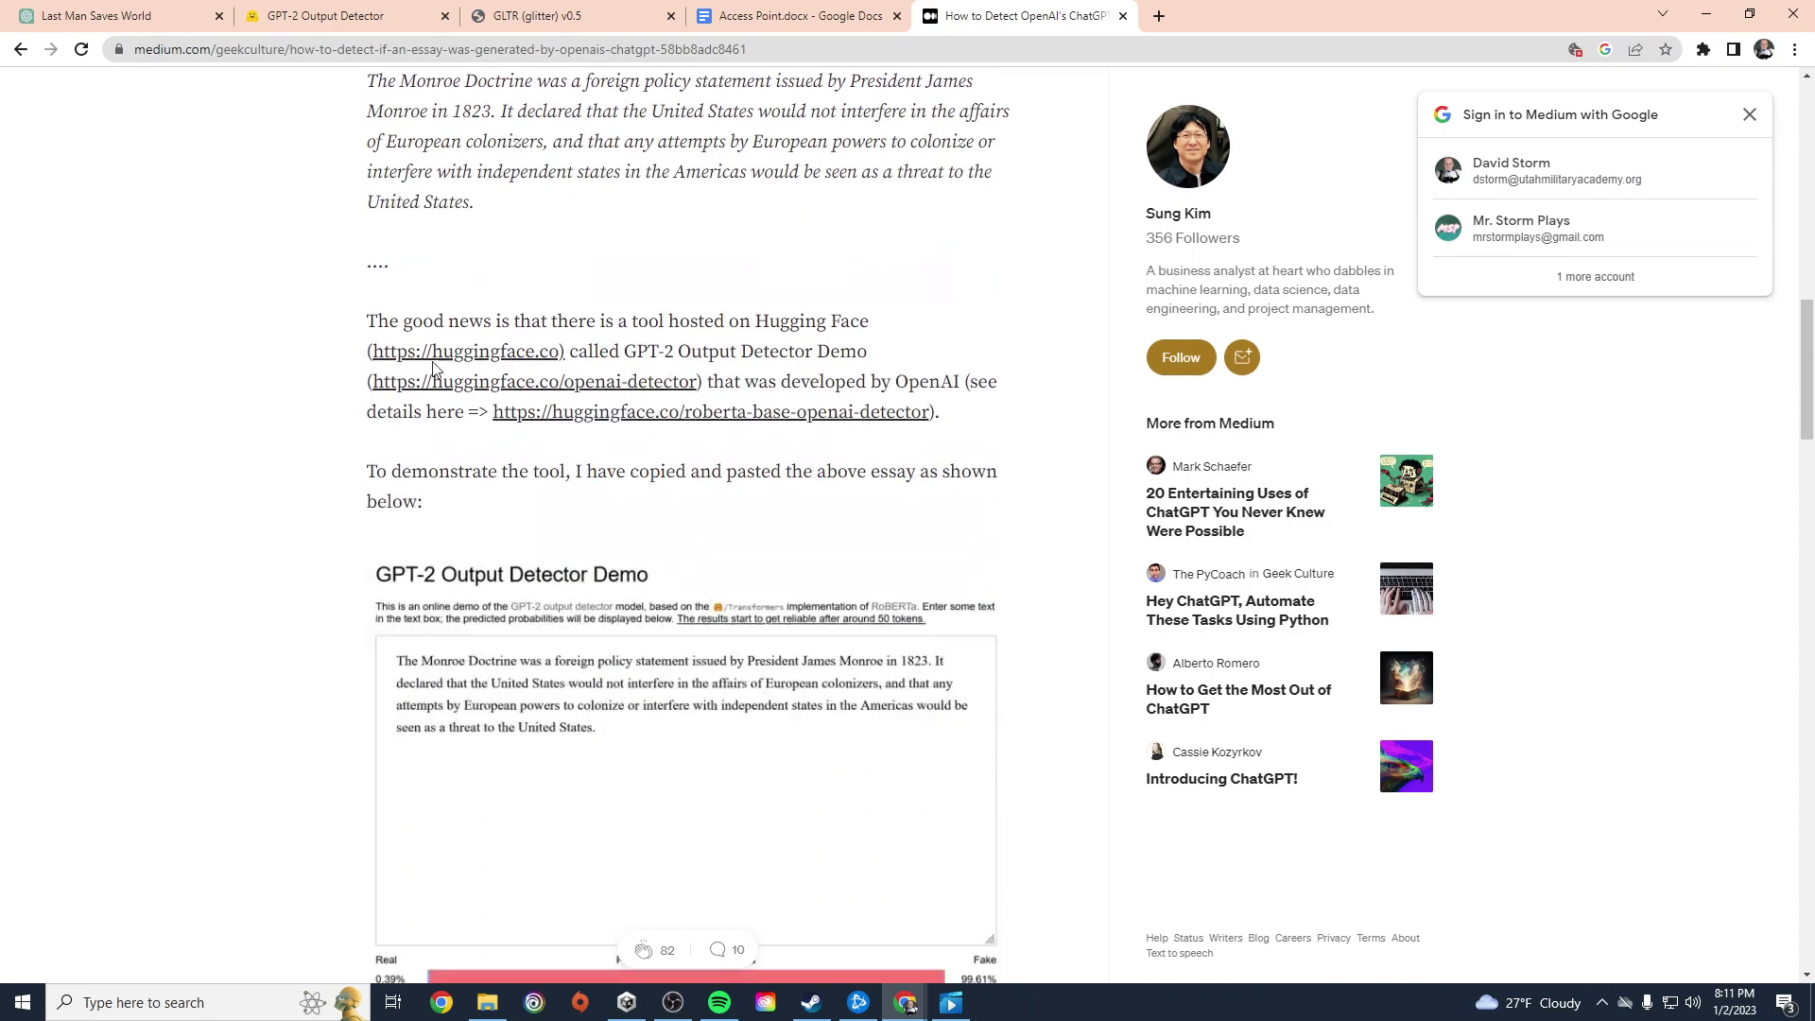
key(alt+Left)
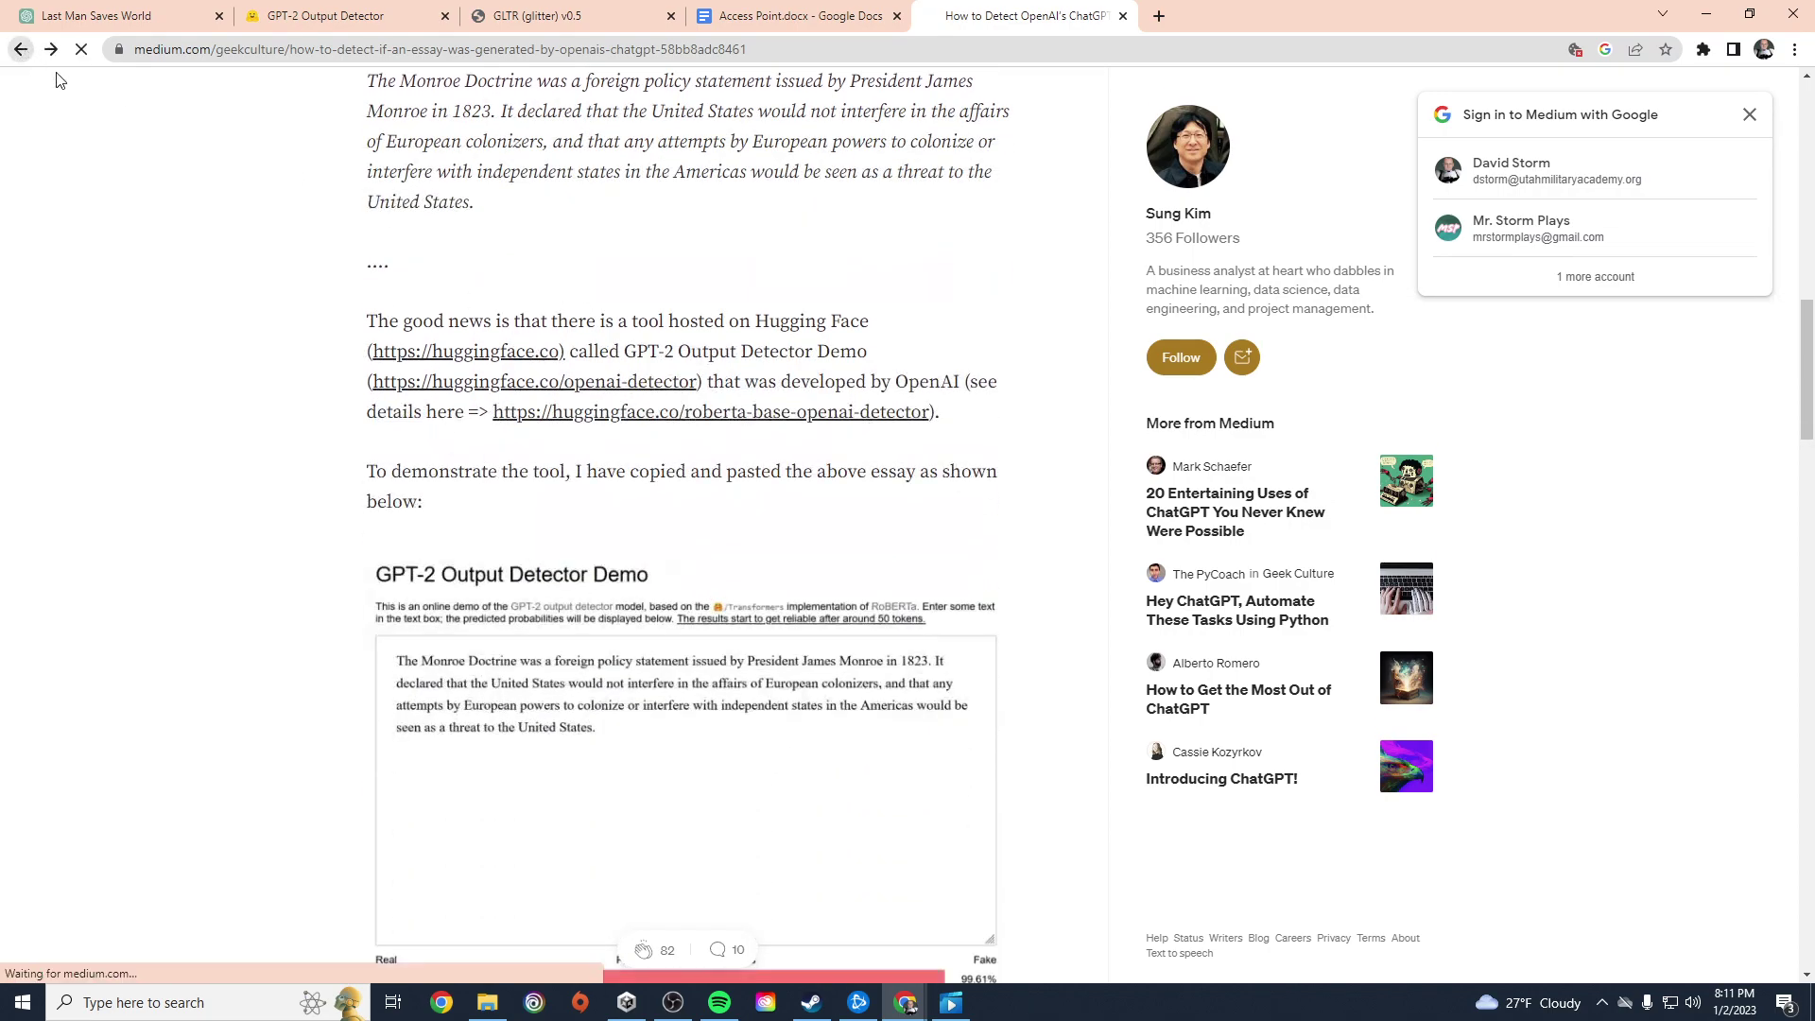
scroll(767, 471, down, 3)
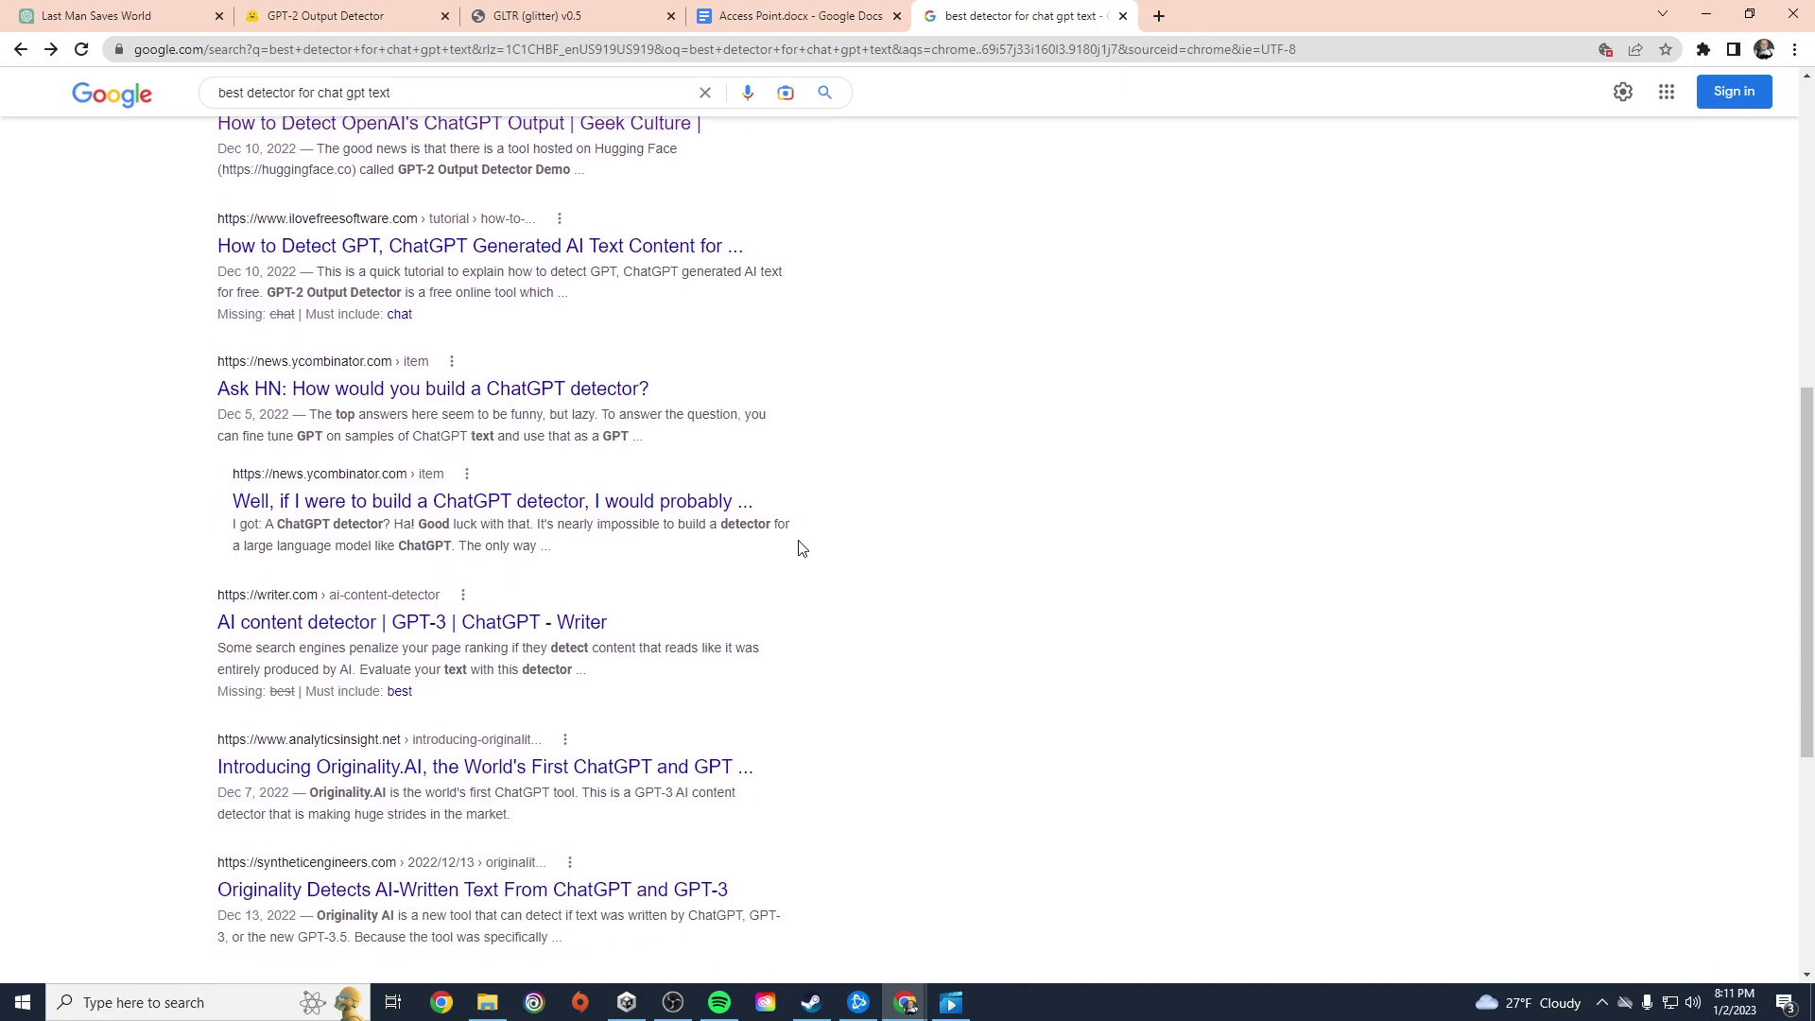
Step: Scroll the results down to the Synthetic Engineers article on Originality detecting ChatGPT and GPT-3 text
scroll(800, 547, down, 4)
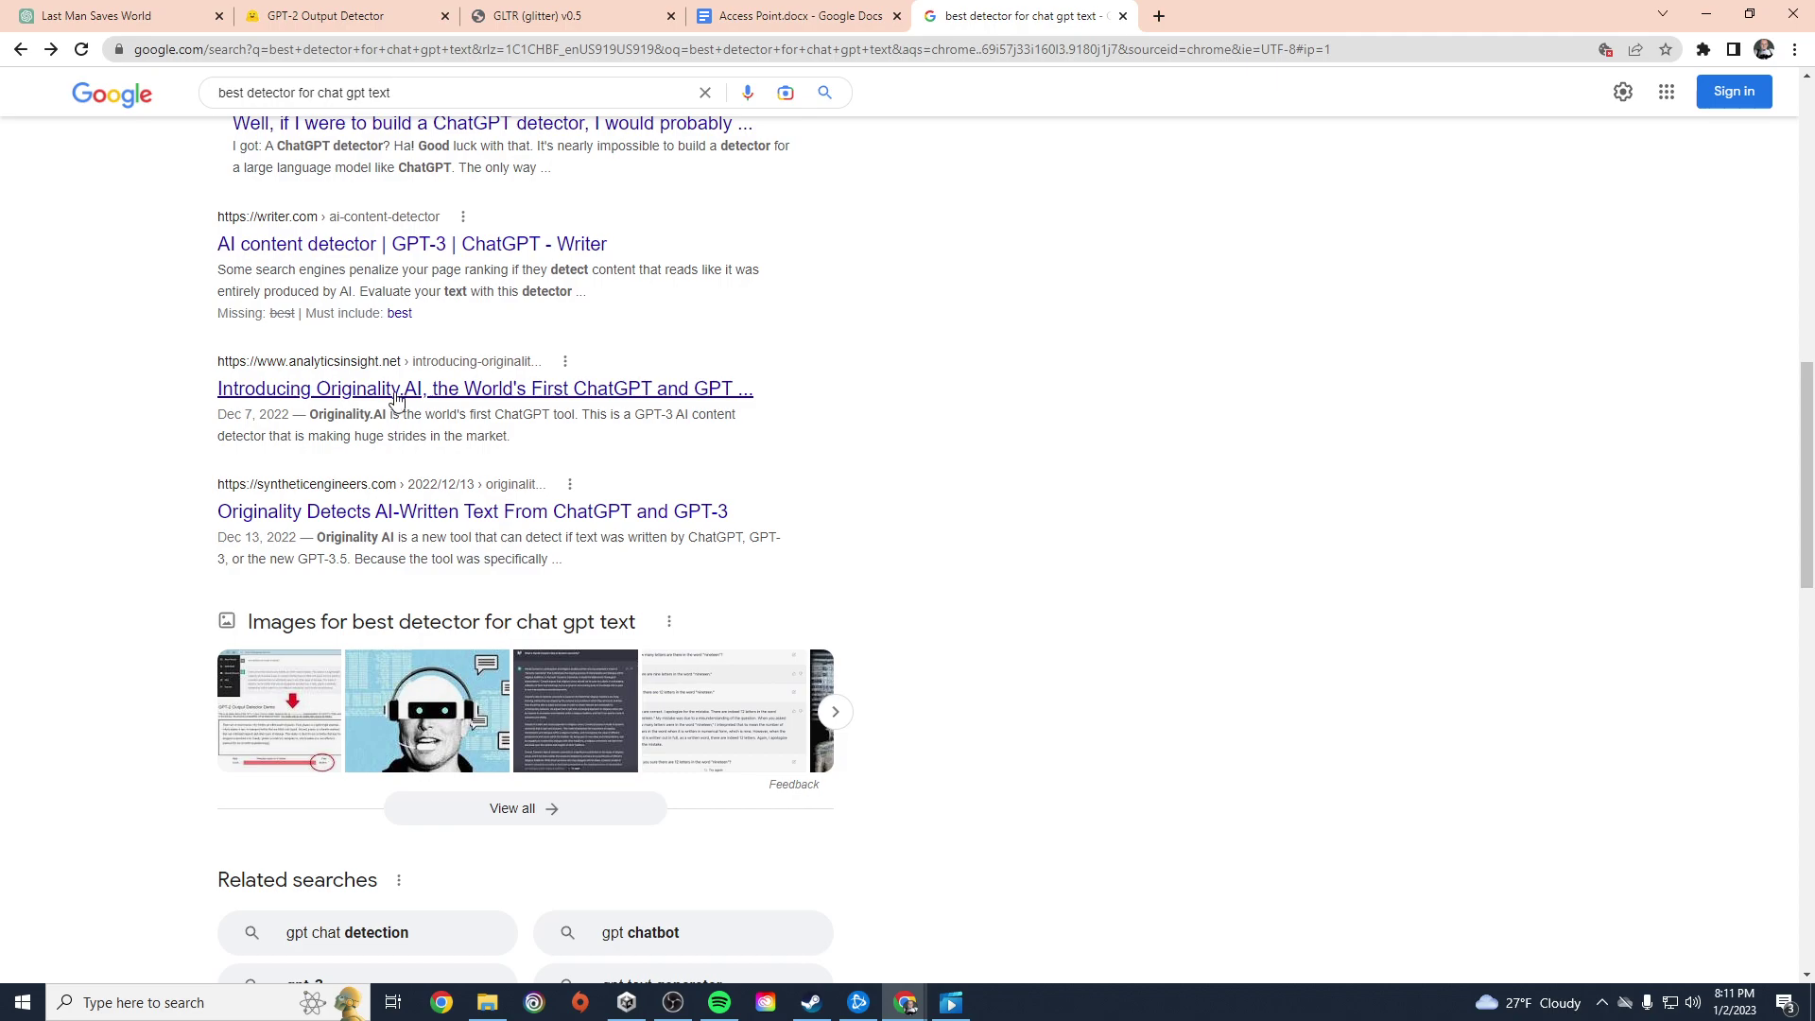
scroll(676, 454, down, 3)
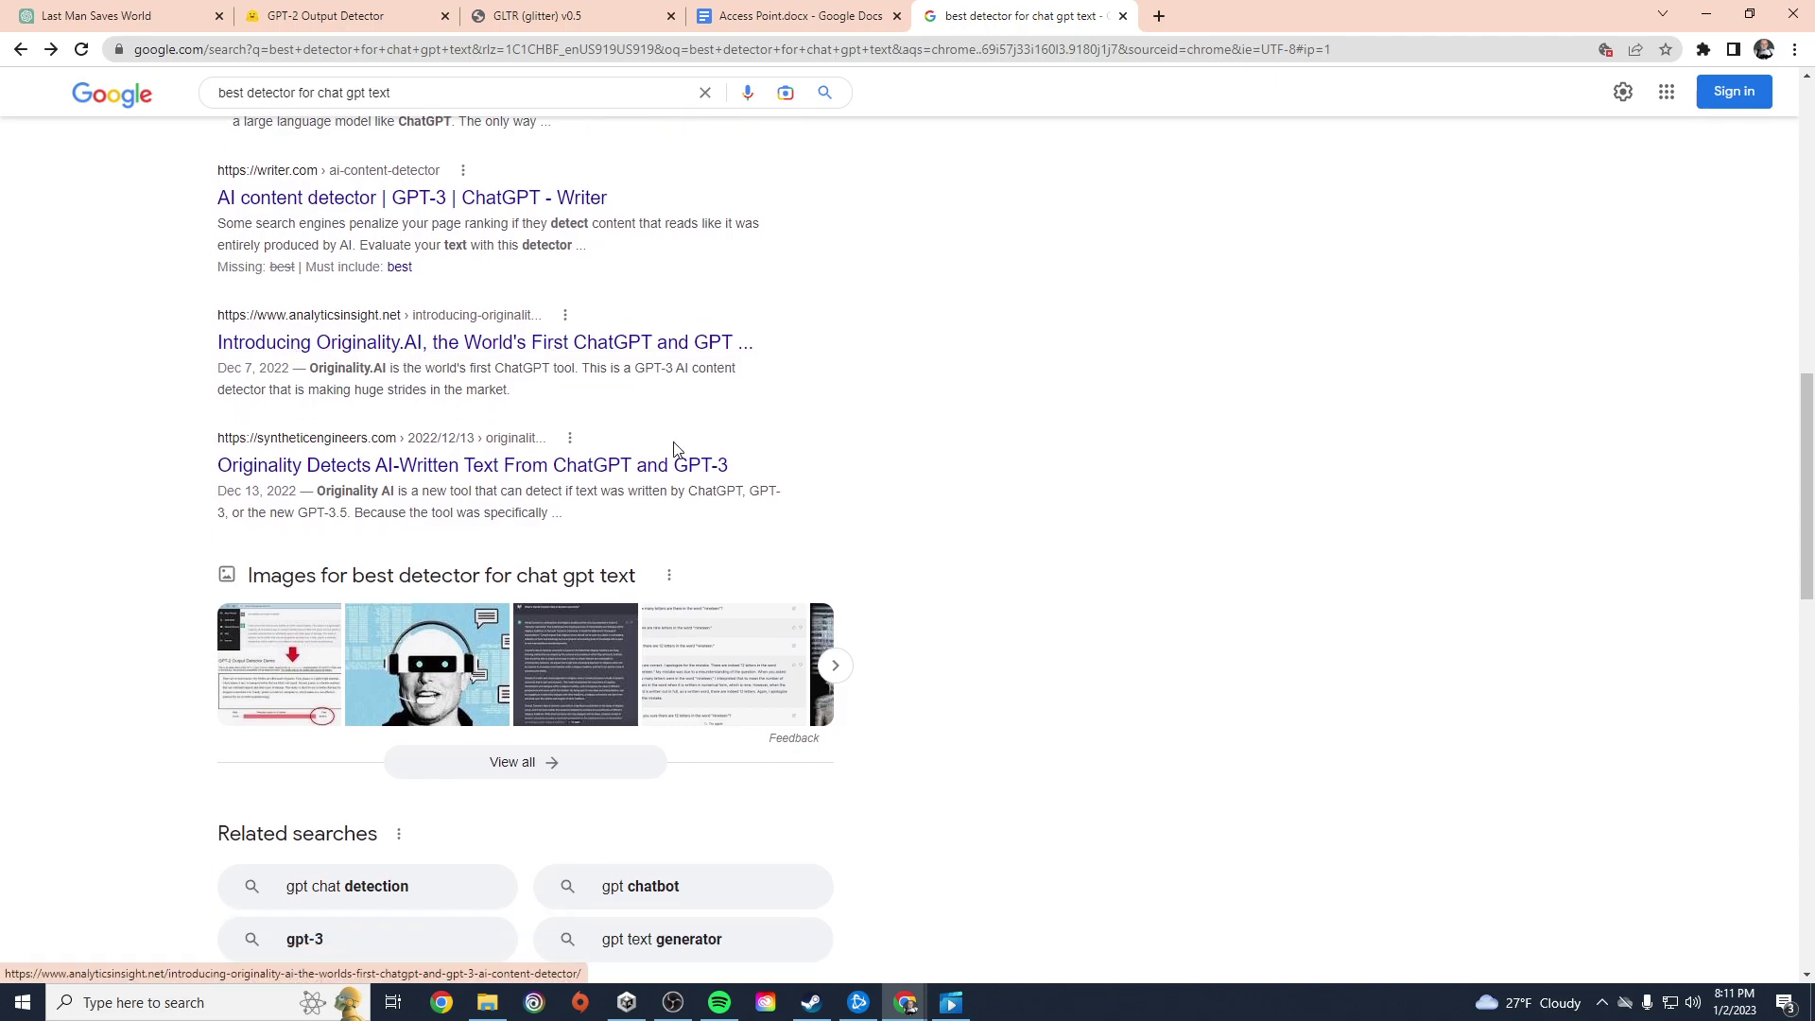
scroll(676, 453, up, 1)
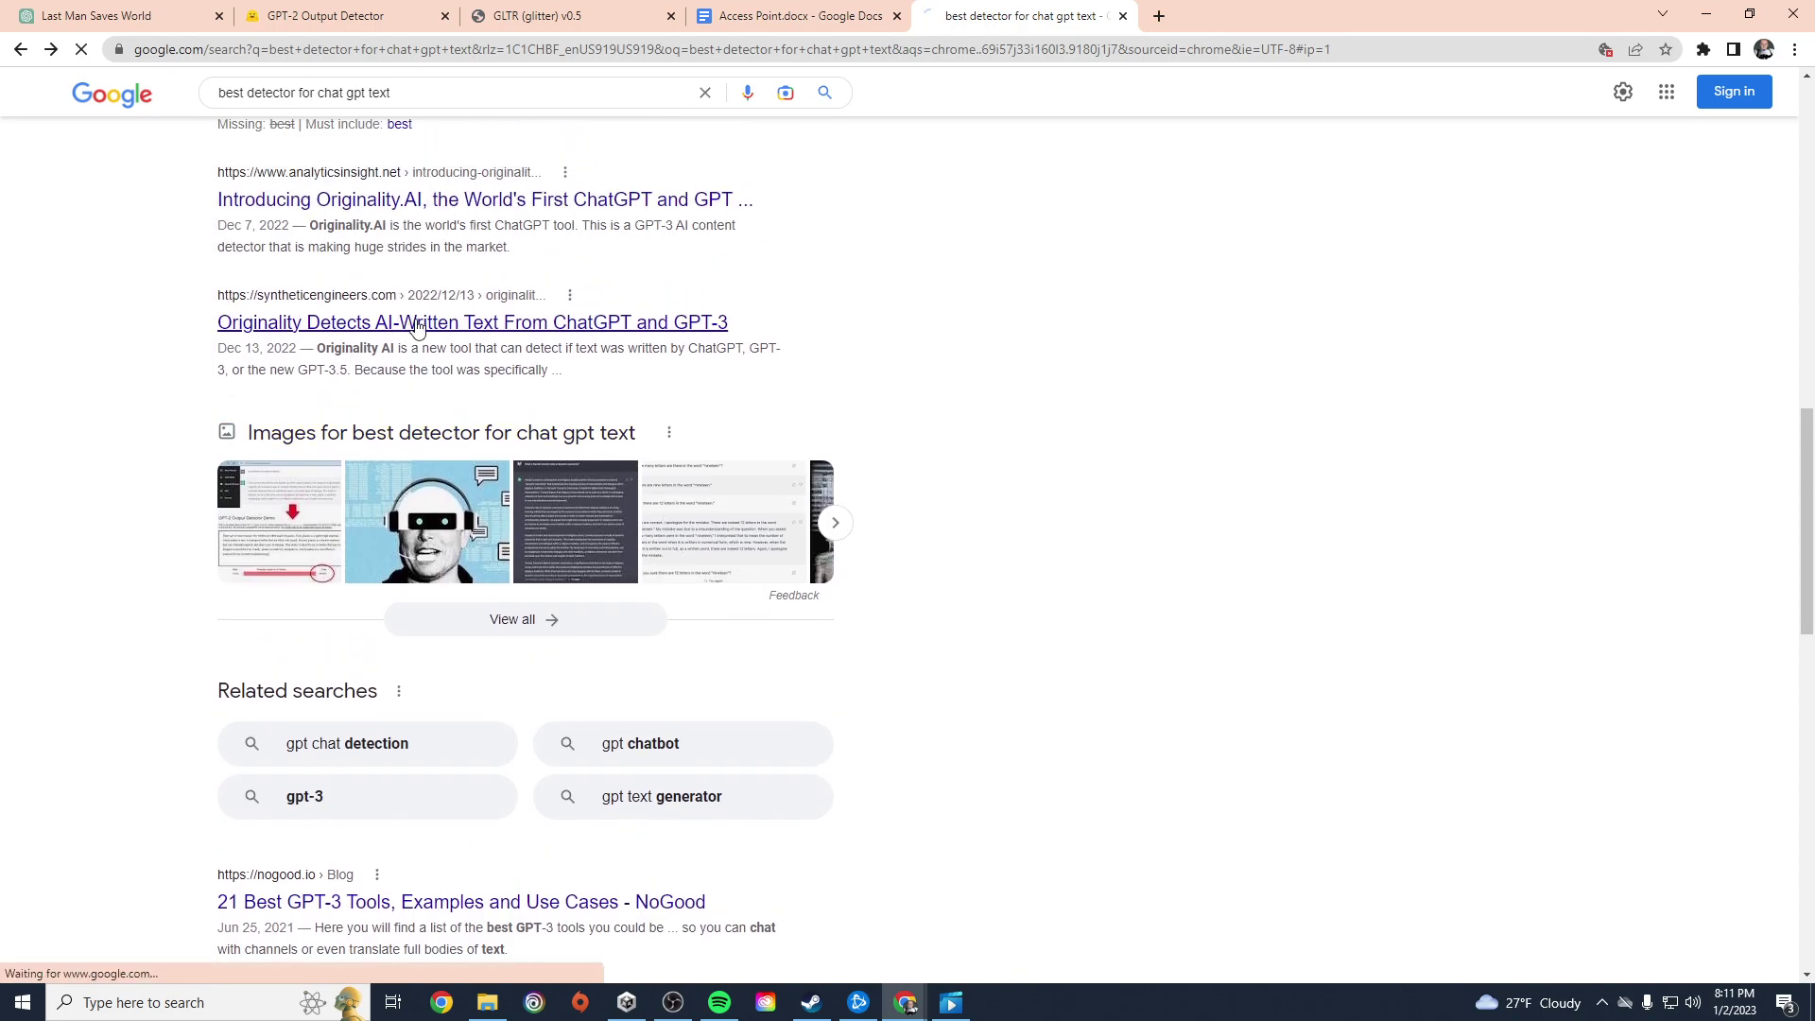
Step: Open the Synthetic Engineers article on Originality and follow its banner to the Originality.AI homepage
click(383, 322)
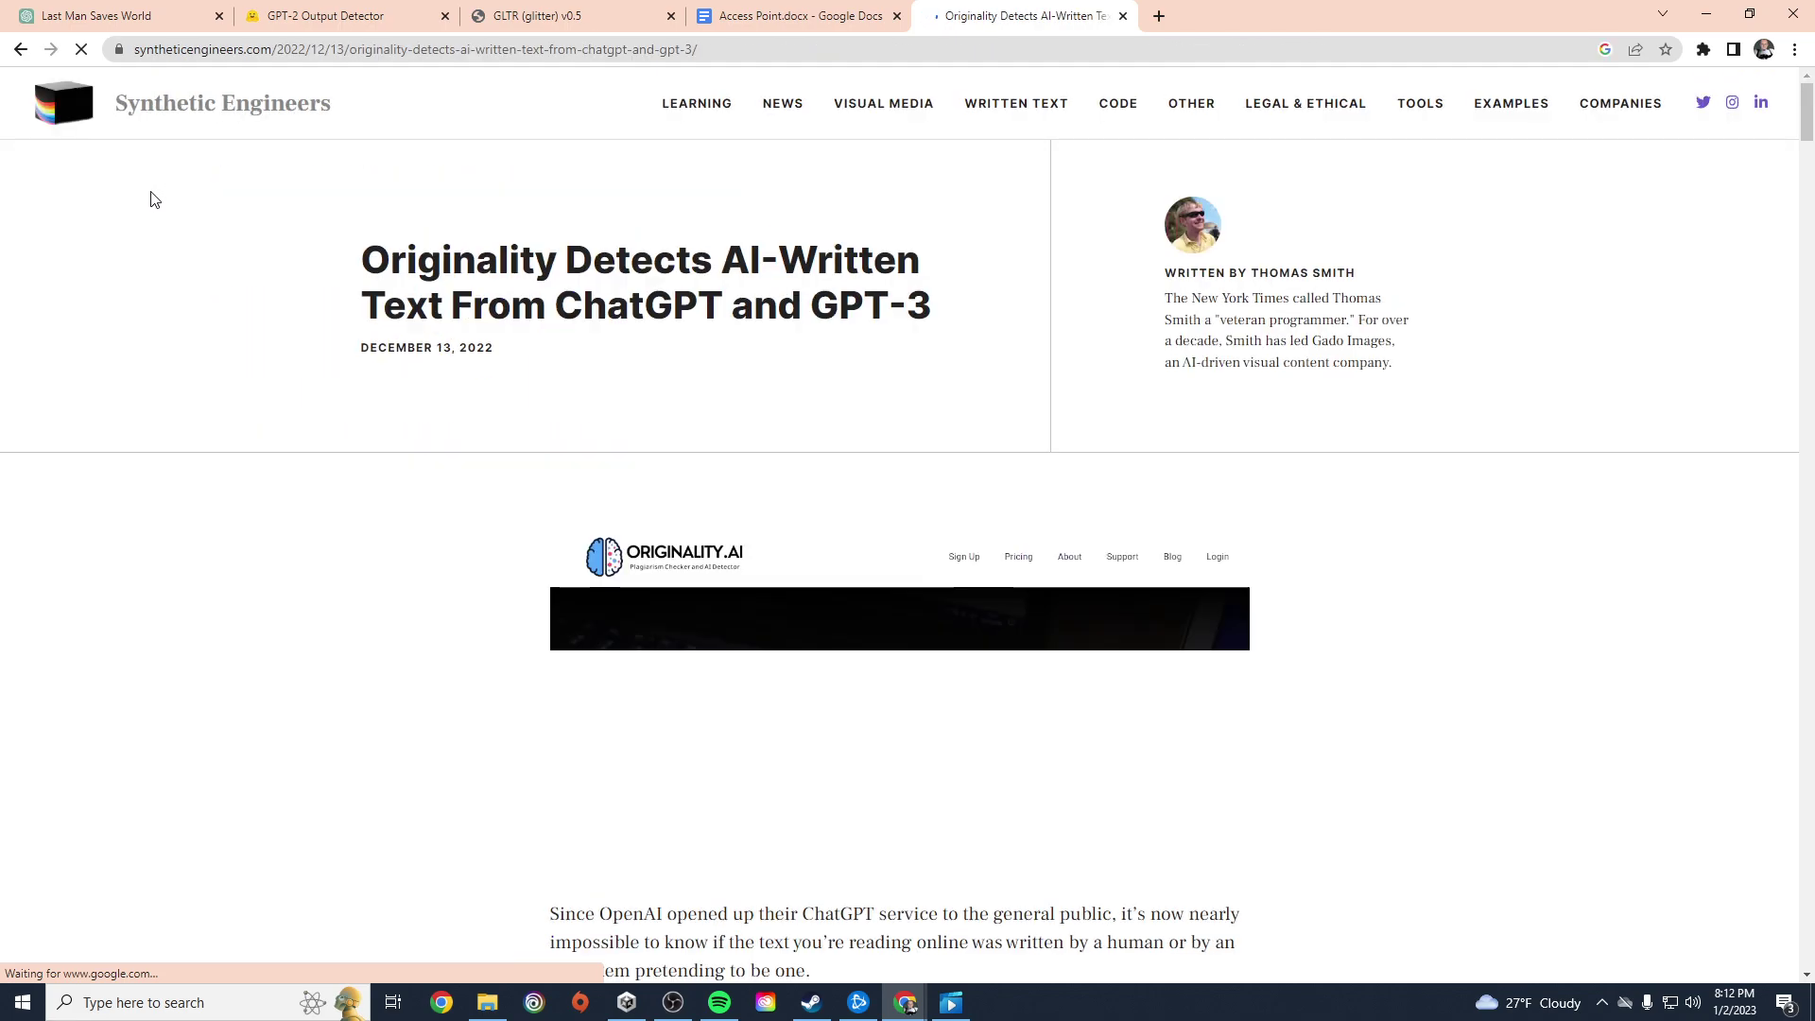
scroll(606, 361, down, 4)
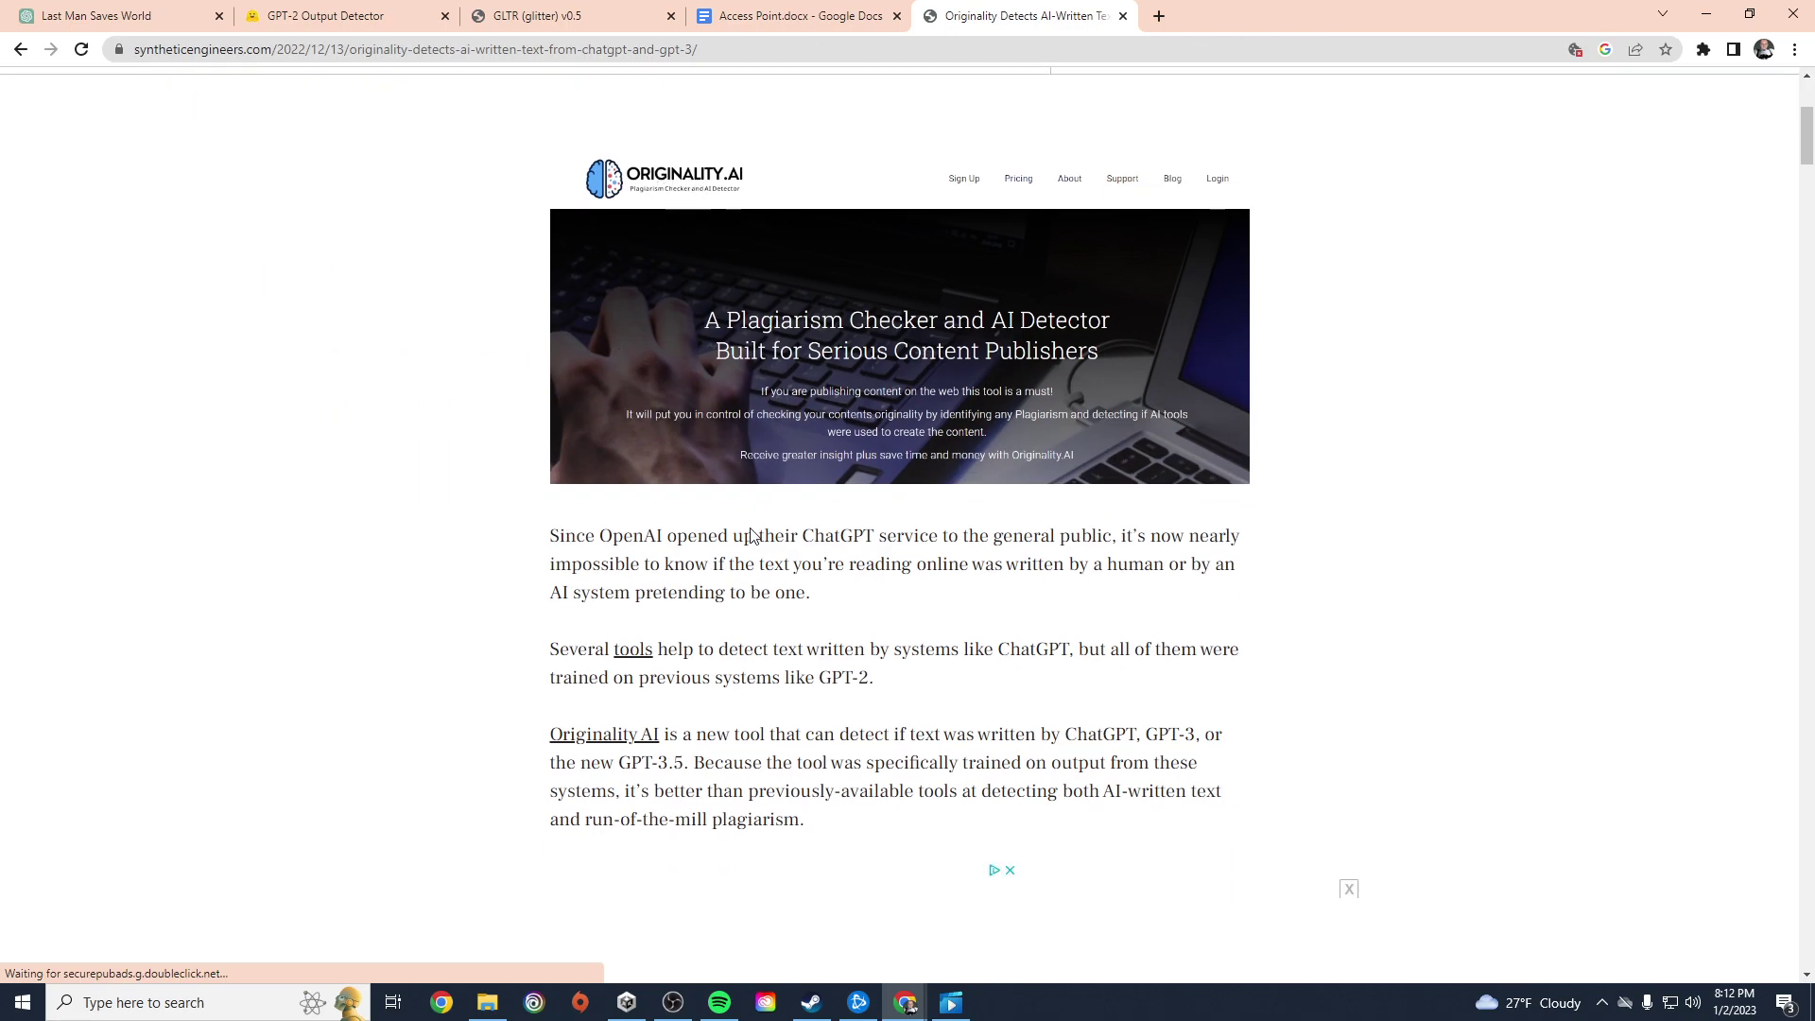
click(785, 321)
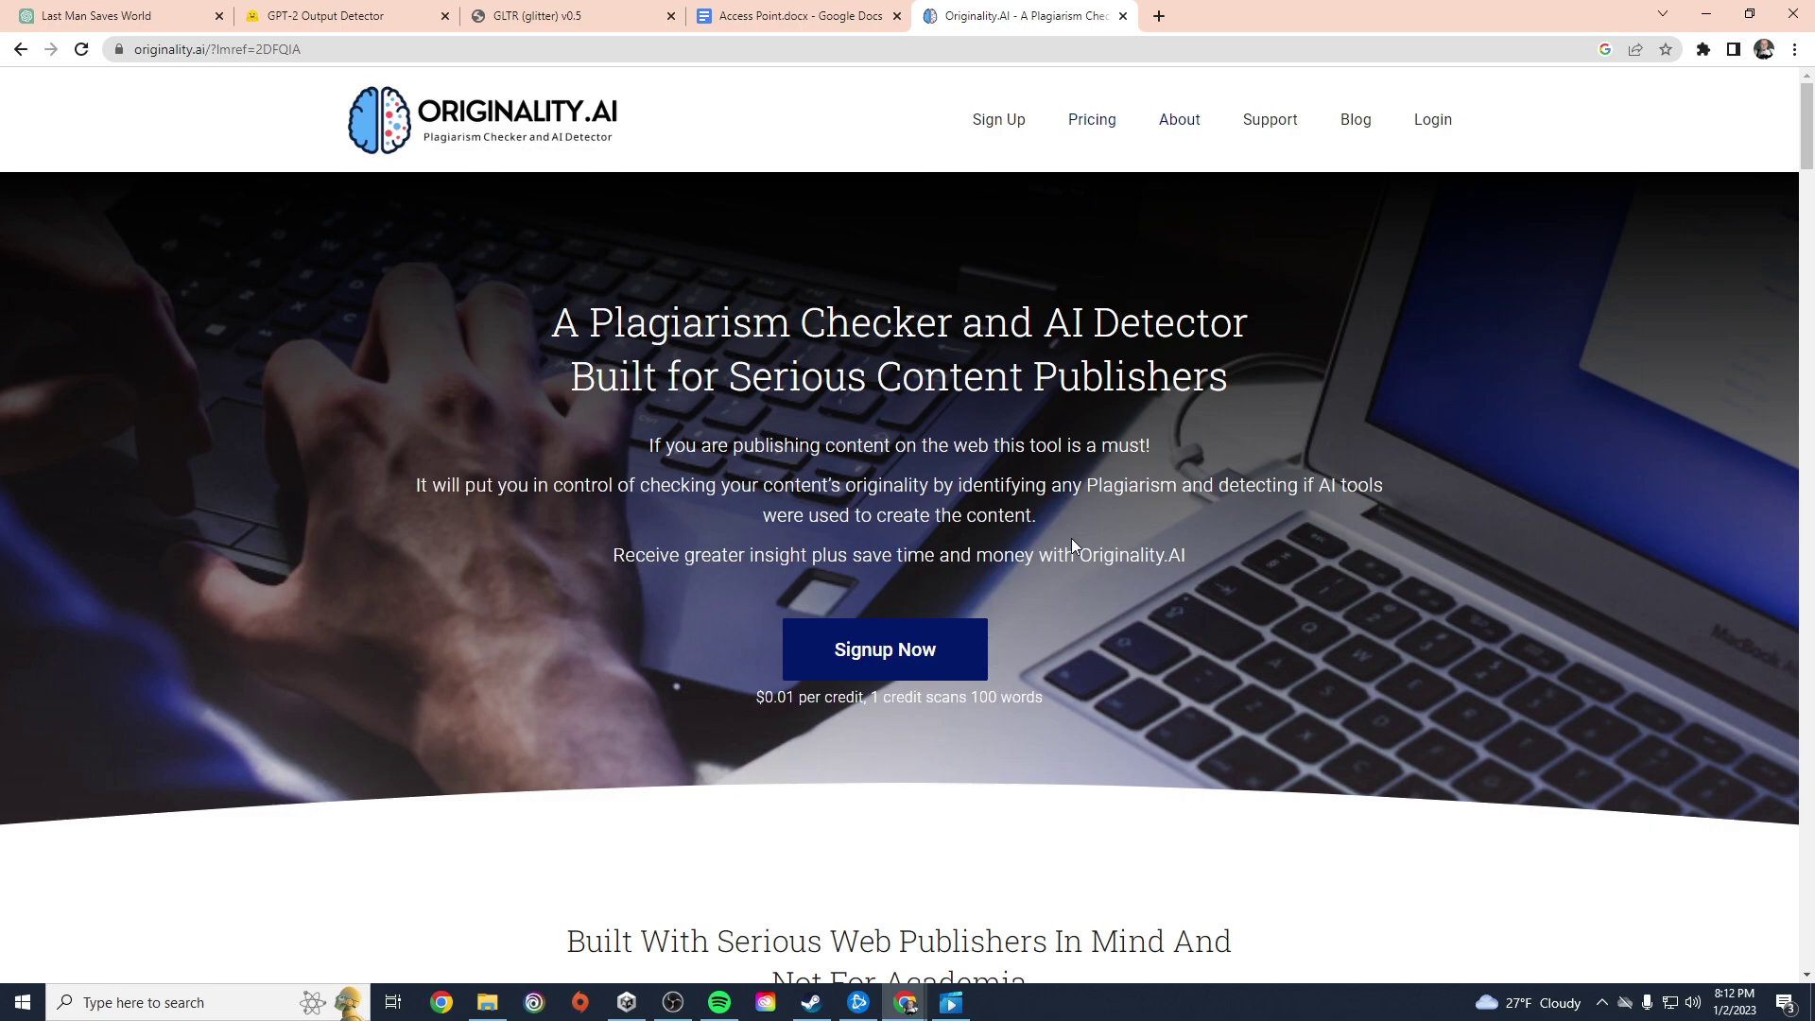
Step: Browse Originality.AI's features and $0.01-per-credit pricing, then return to the GPT-2 Output Detector tab
scroll(1135, 605, down, 4)
scroll(1157, 645, up, 4)
scroll(1404, 699, down, 9)
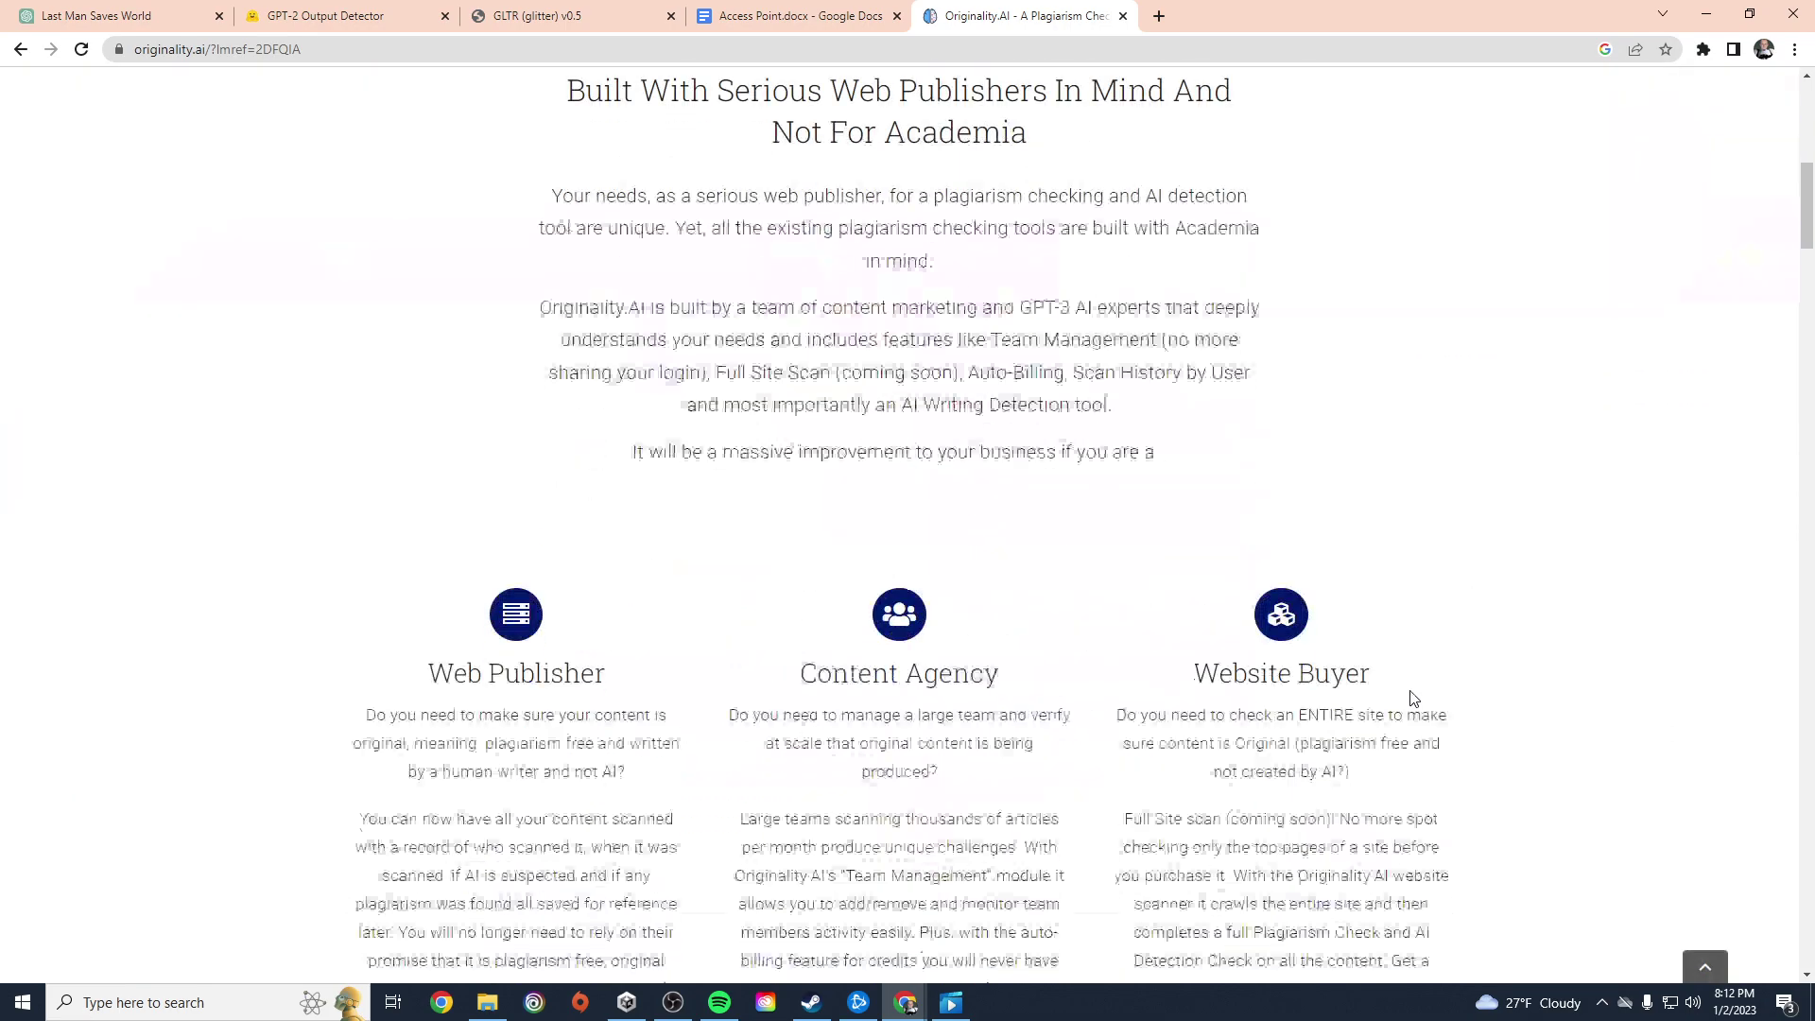
scroll(1426, 695, down, 3)
scroll(1425, 695, up, 7)
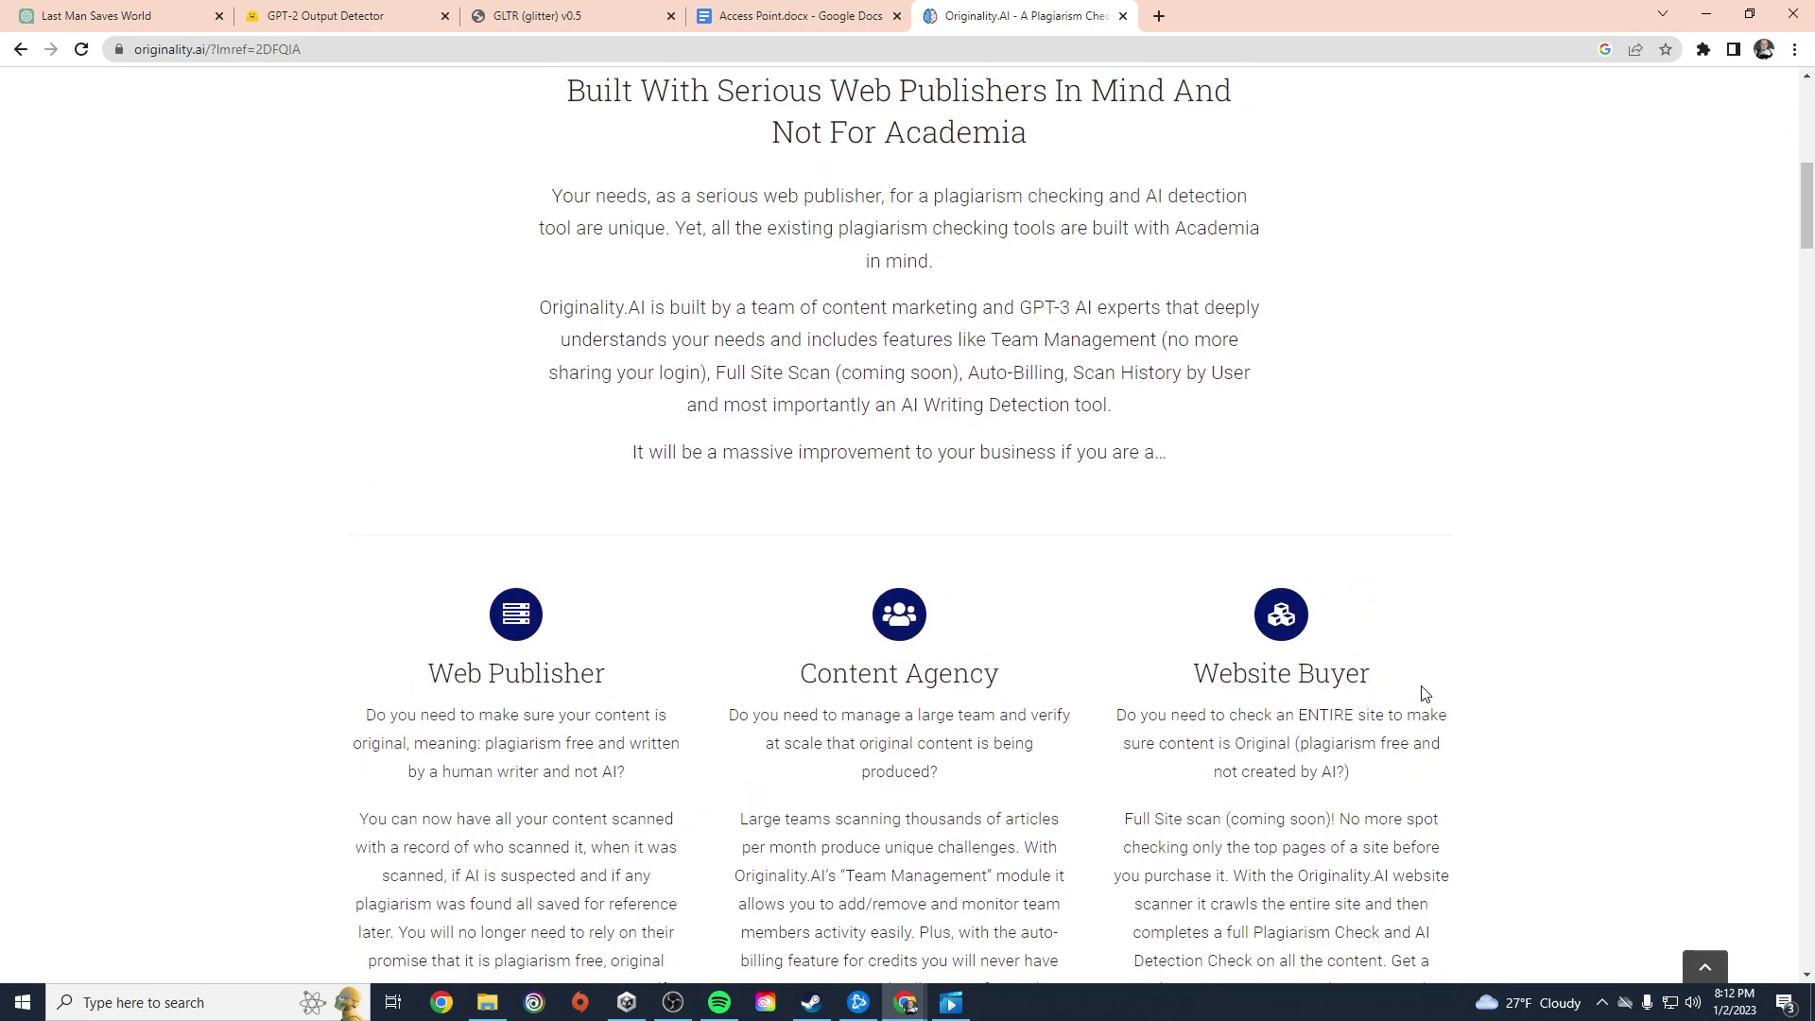
scroll(1422, 689, up, 5)
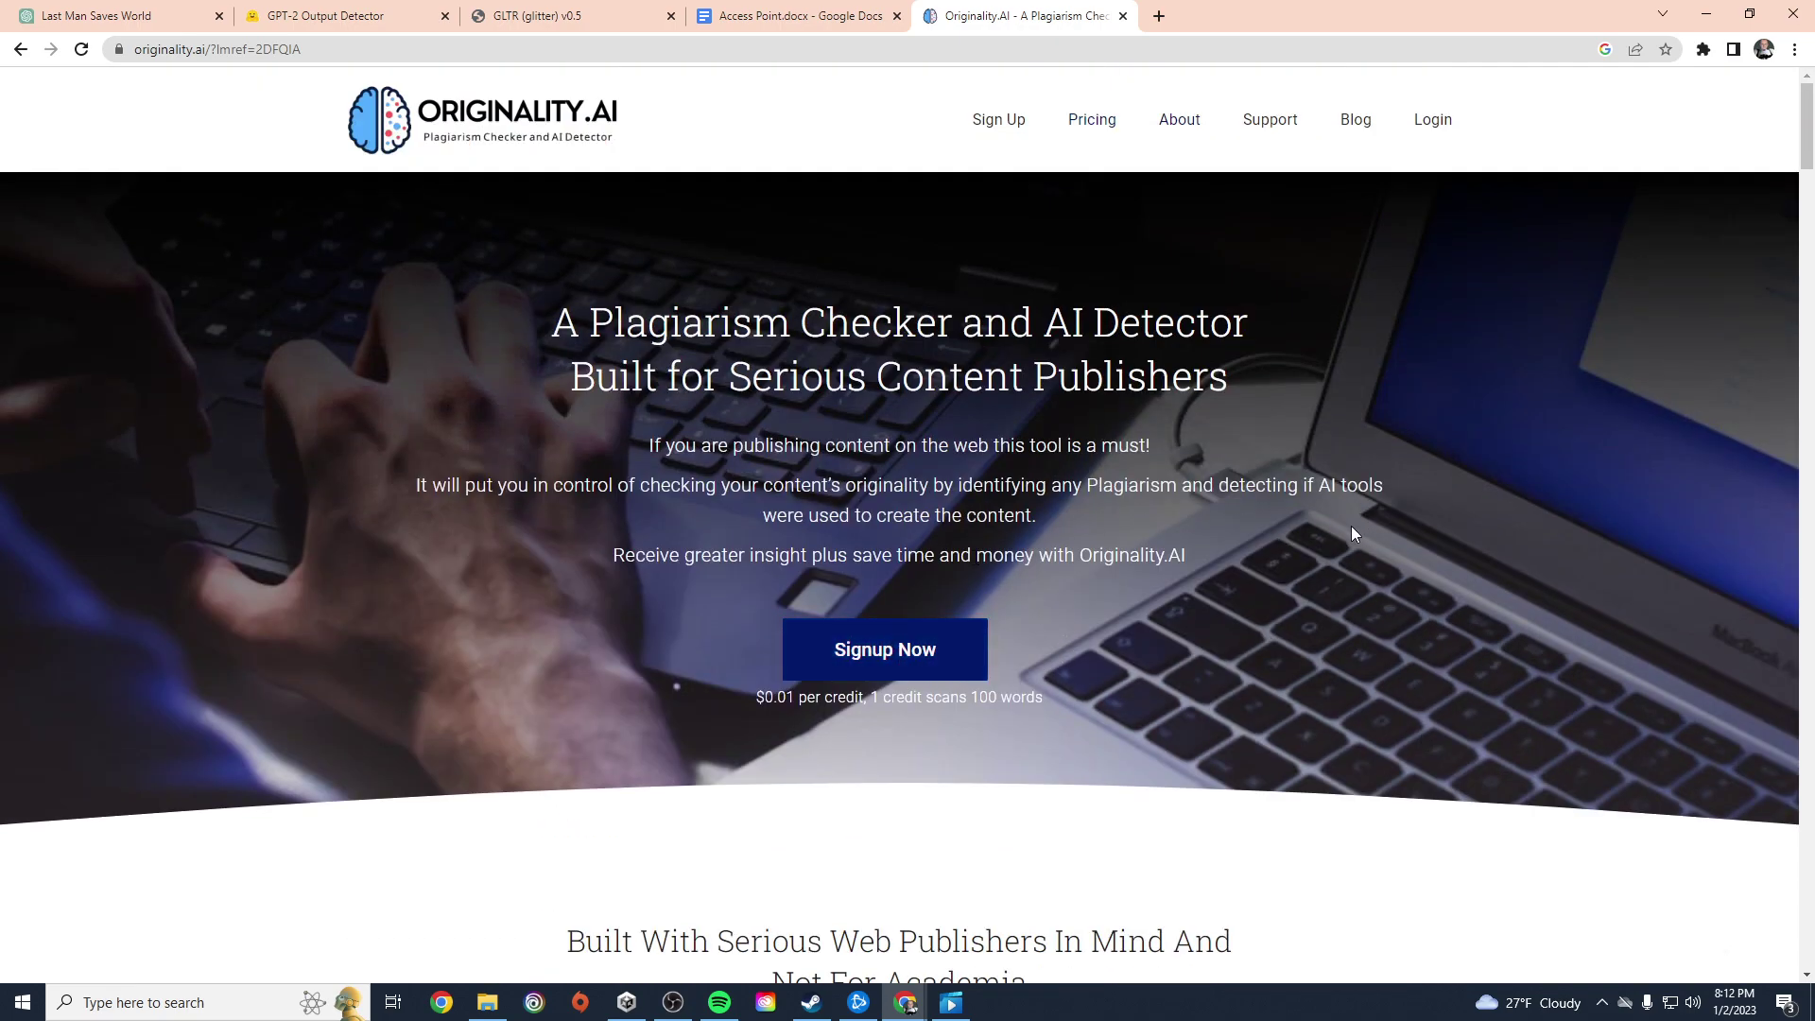
click(364, 15)
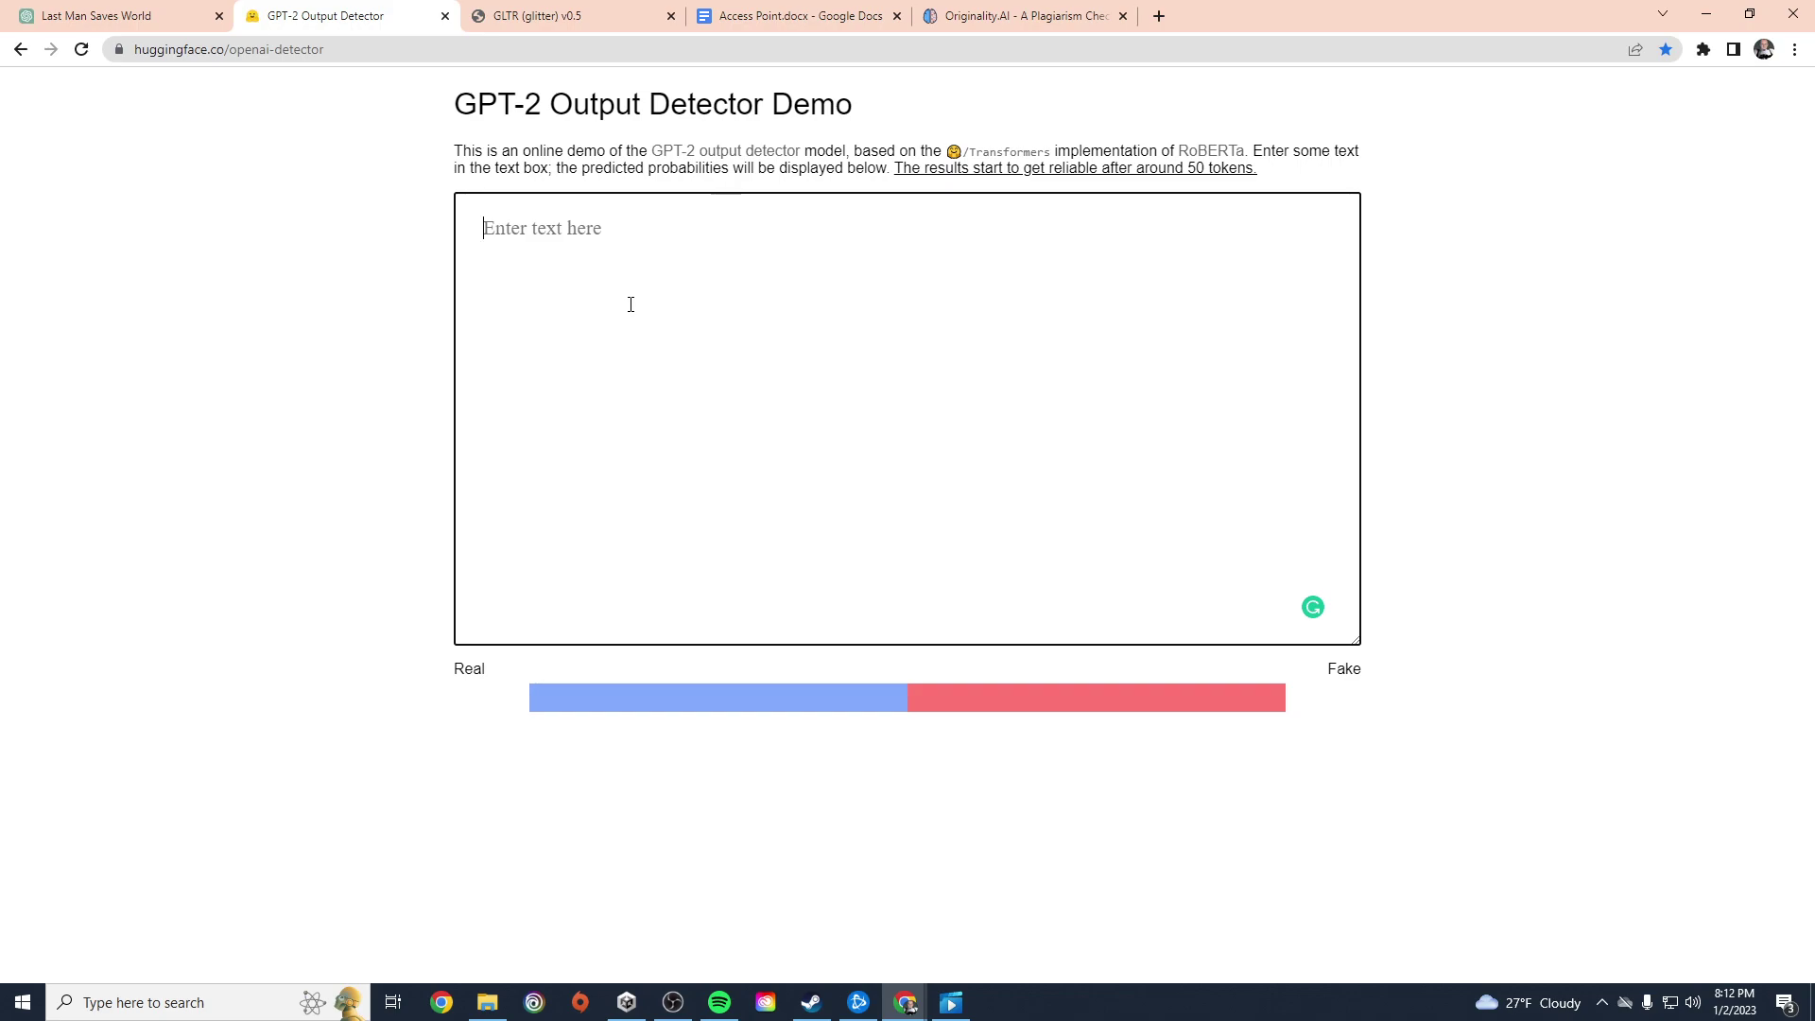
click(690, 321)
click(541, 20)
click(359, 25)
click(537, 17)
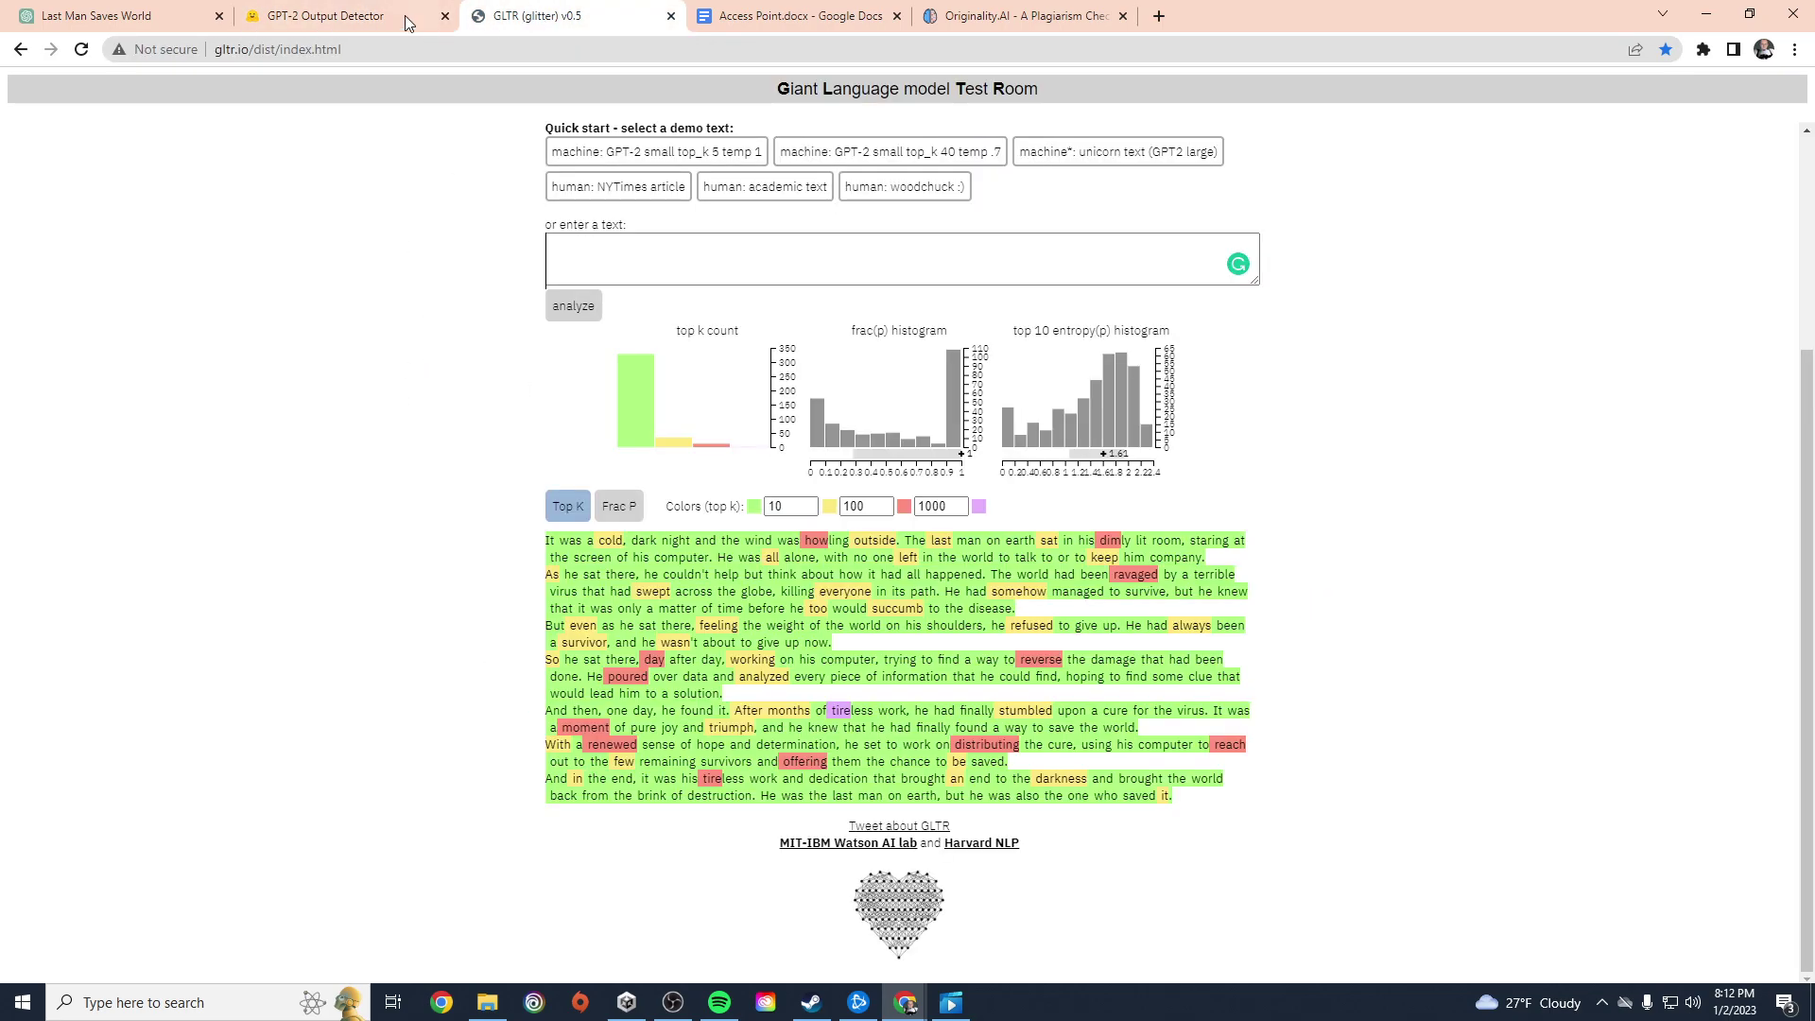
click(350, 16)
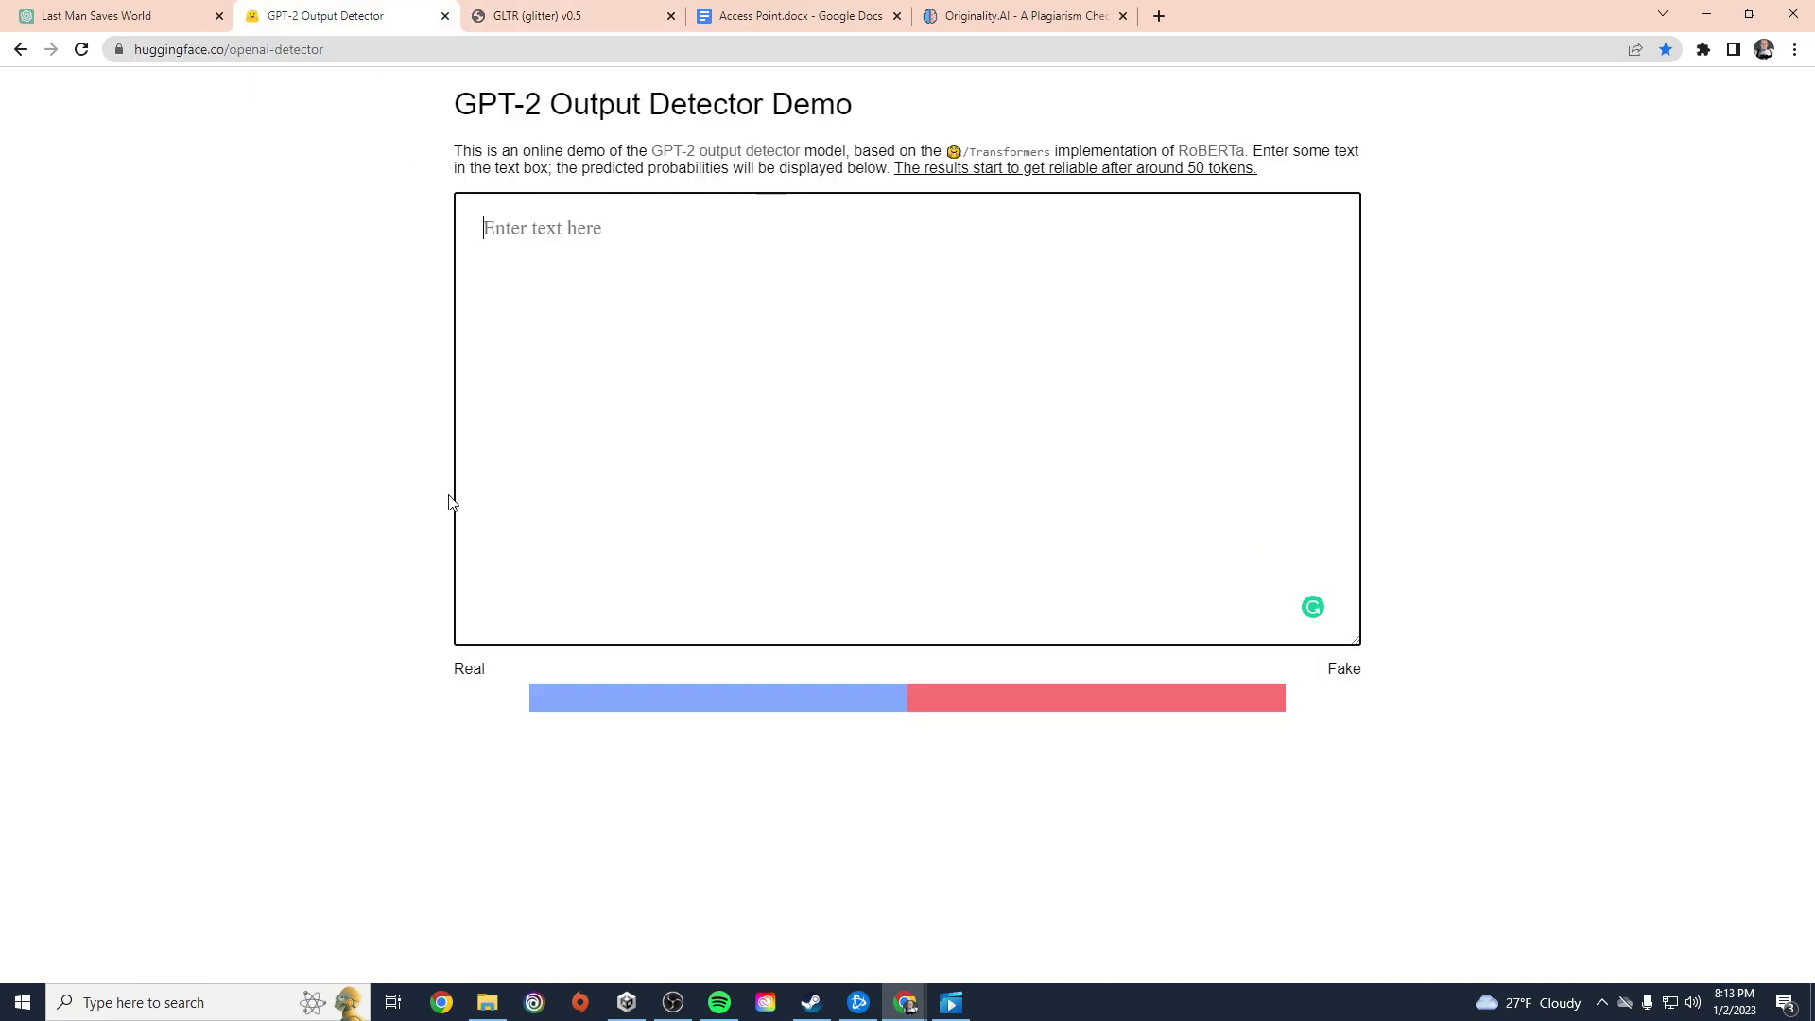